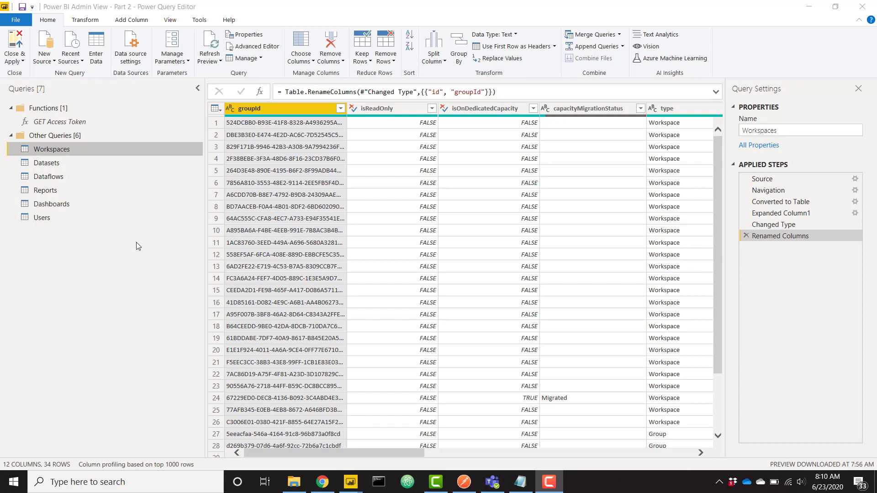
Step: Switch to the third open Power BI Admin View window from the taskbar previews
mouse_move(354, 487)
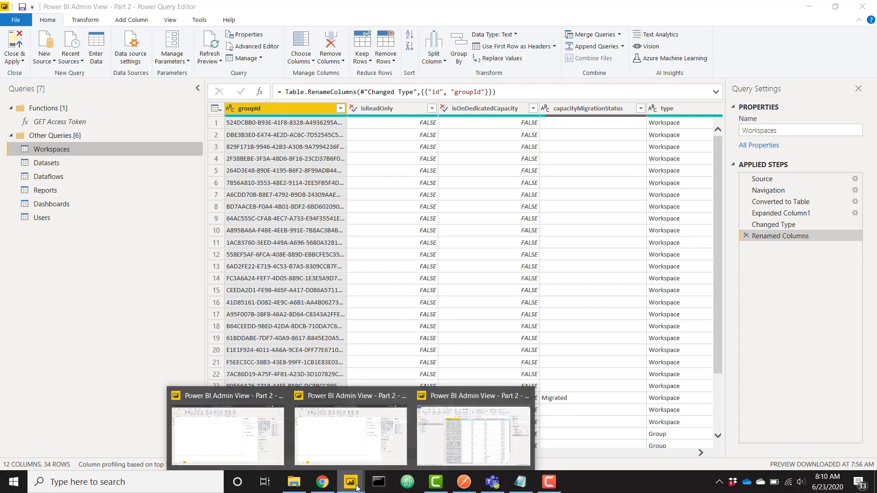
click(424, 453)
Step: Bring up the Demo report window and load its queries into Power Query Editor
mouse_move(354, 484)
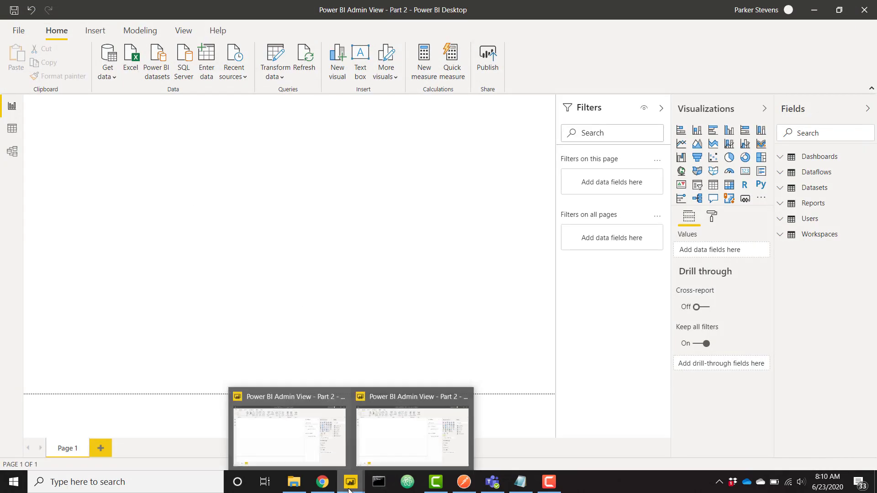
click(385, 450)
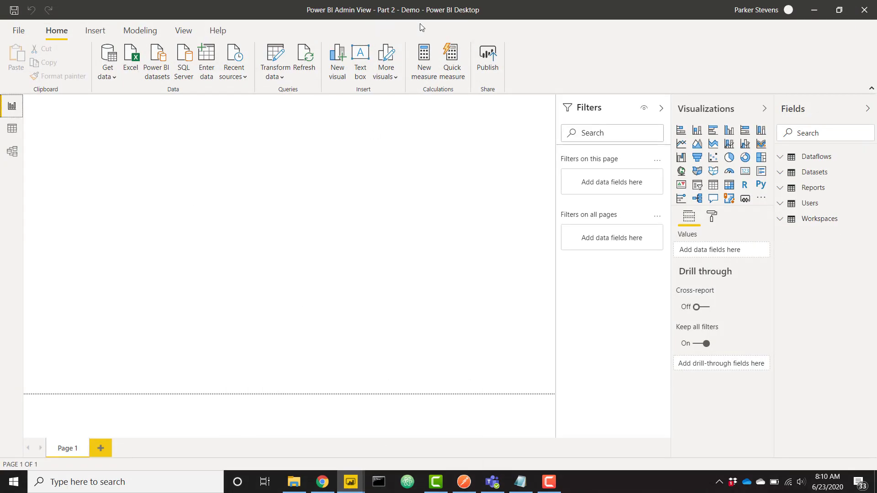
click(280, 54)
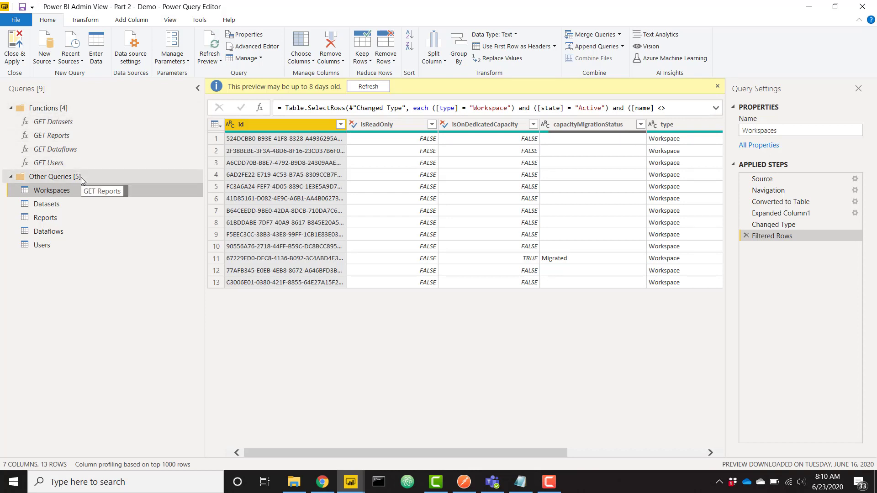
Step: Delete the Datasets, Reports, Dataflows and Users queries
click(58, 204)
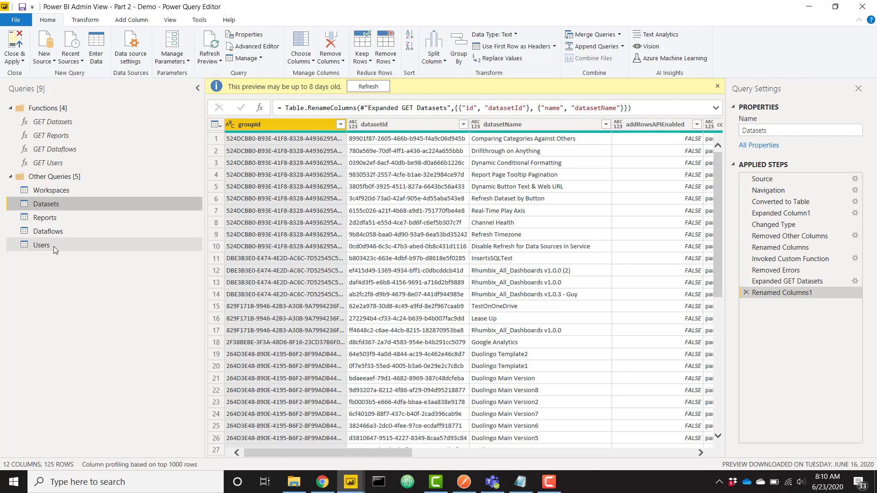
shift+click(53, 245)
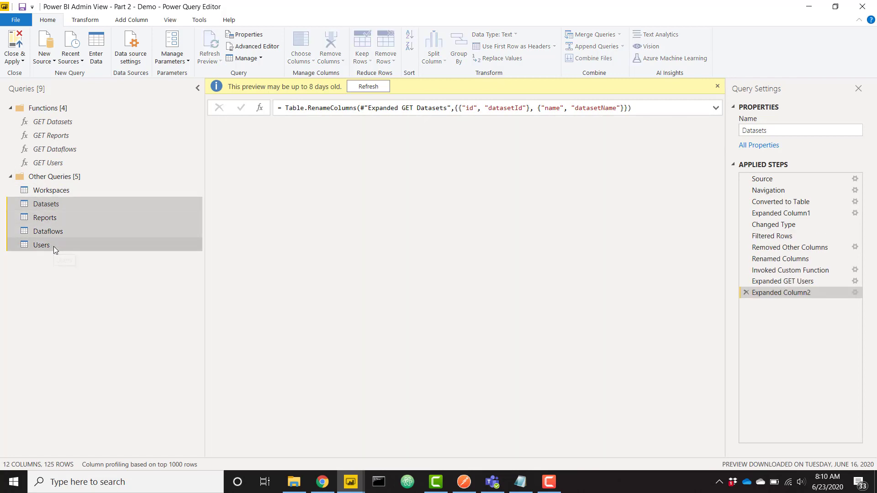
right_click(53, 247)
click(92, 280)
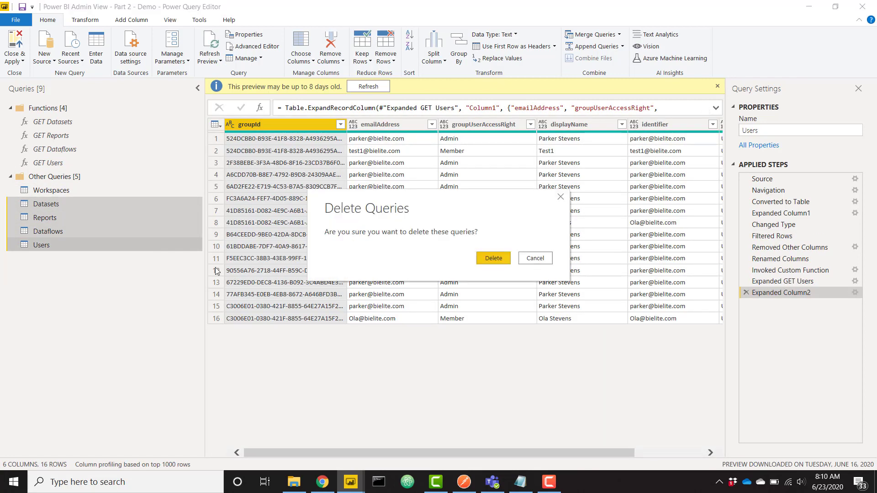
click(493, 259)
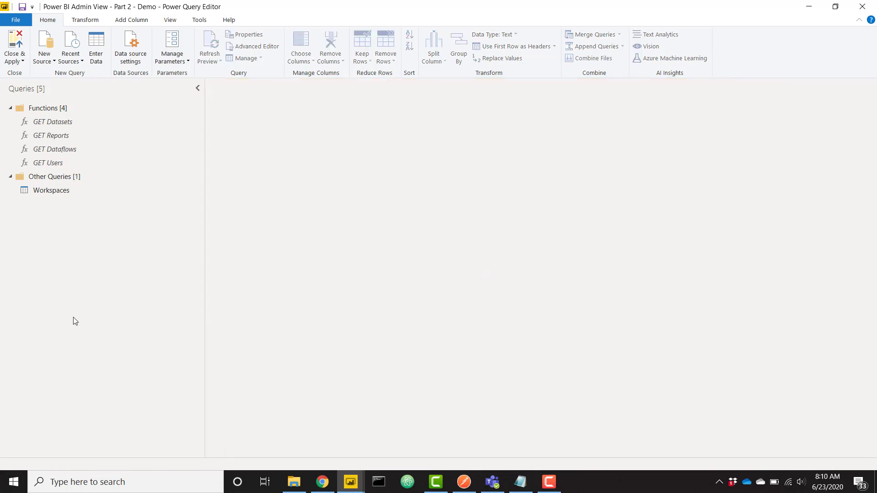
Step: Delete all four GET functions, leaving only the Workspaces query
click(58, 121)
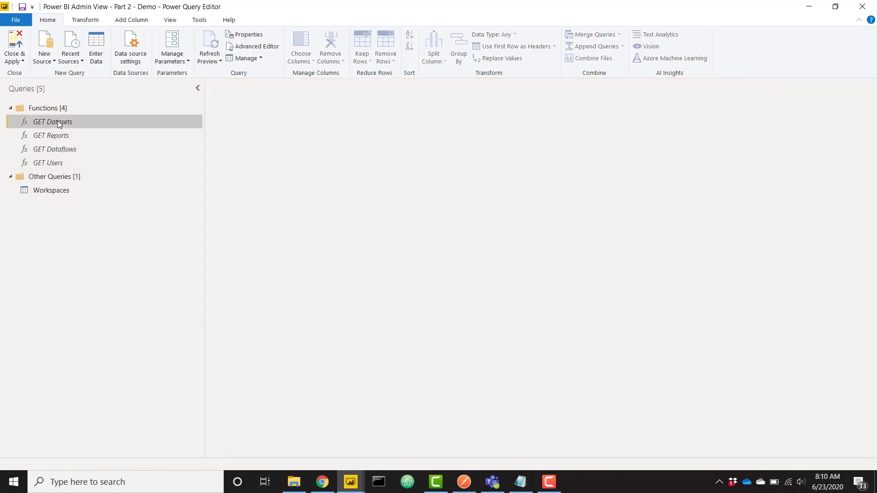
shift+click(57, 164)
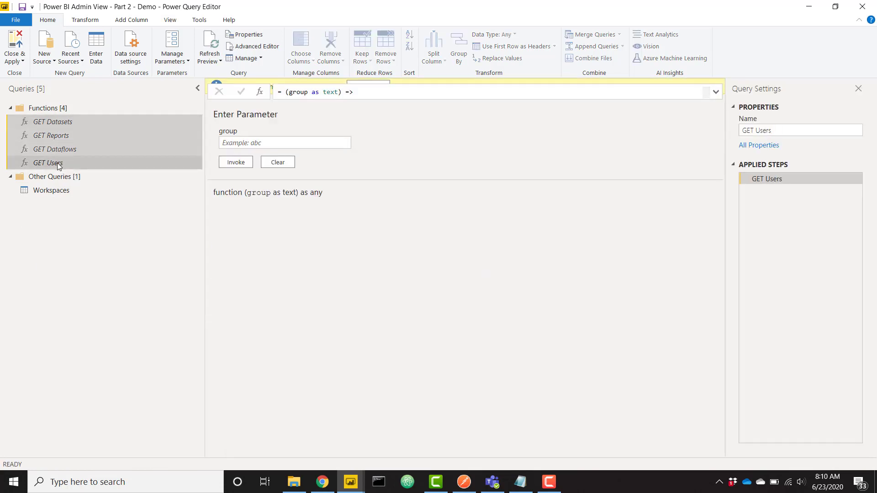
right_click(59, 166)
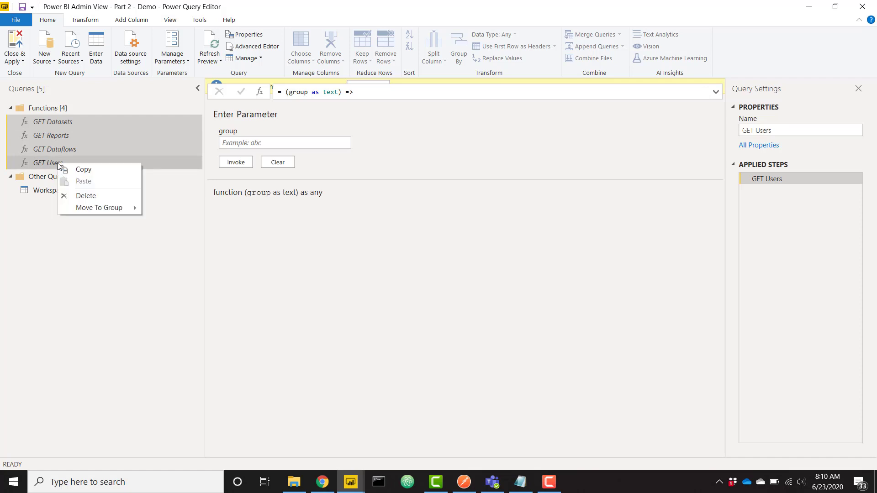
click(87, 196)
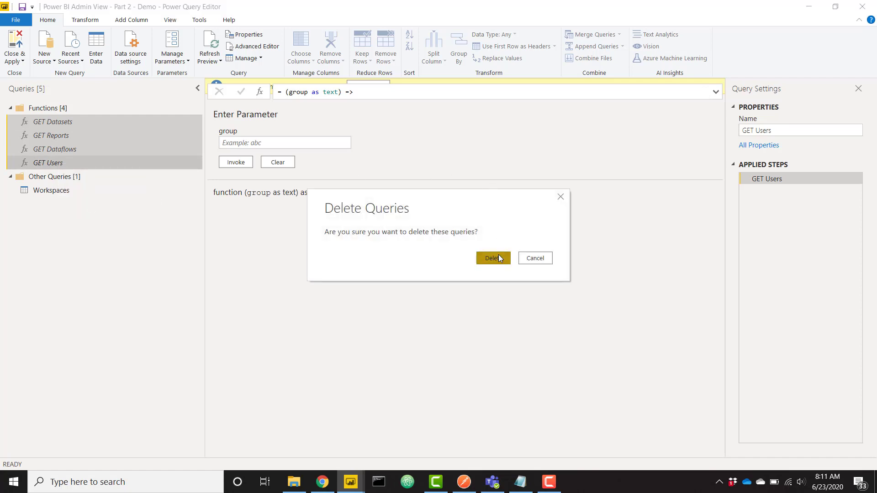
click(495, 257)
click(37, 136)
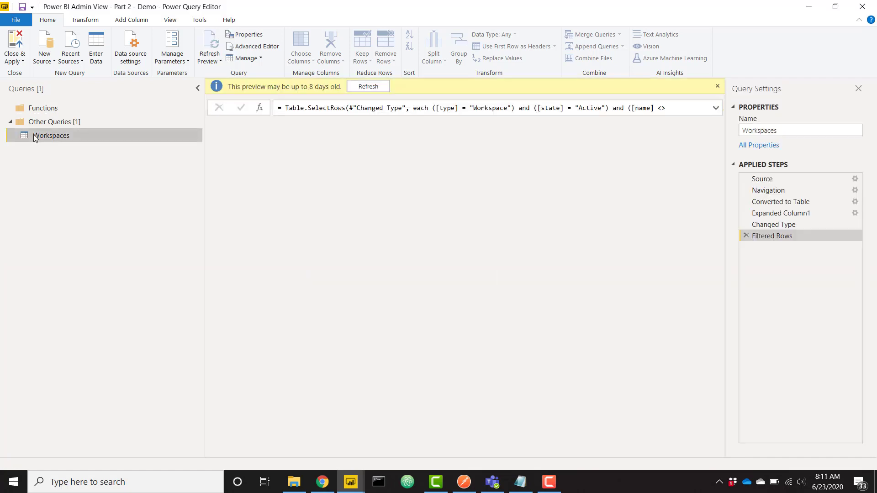
Step: Open the Workspaces query's M code in Advanced Editor and inspect the bearer token
click(247, 47)
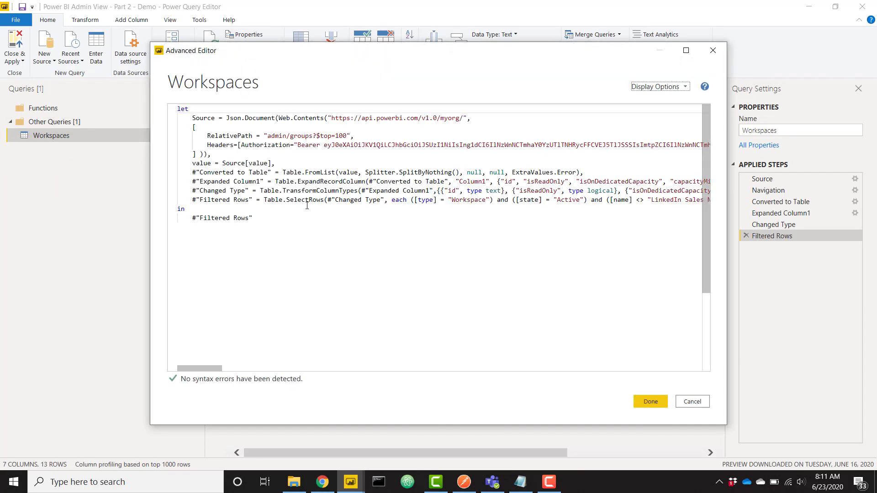
click(324, 145)
key(shift+Down)
drag(324, 145, 487, 144)
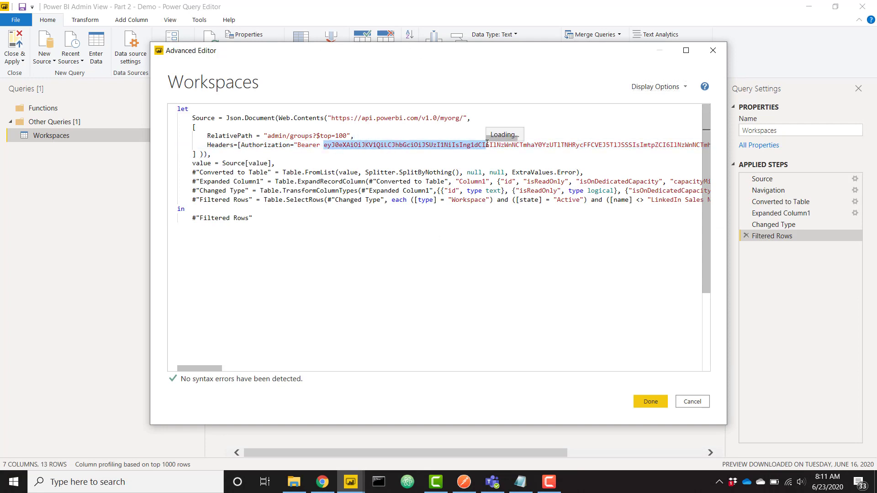
click(360, 256)
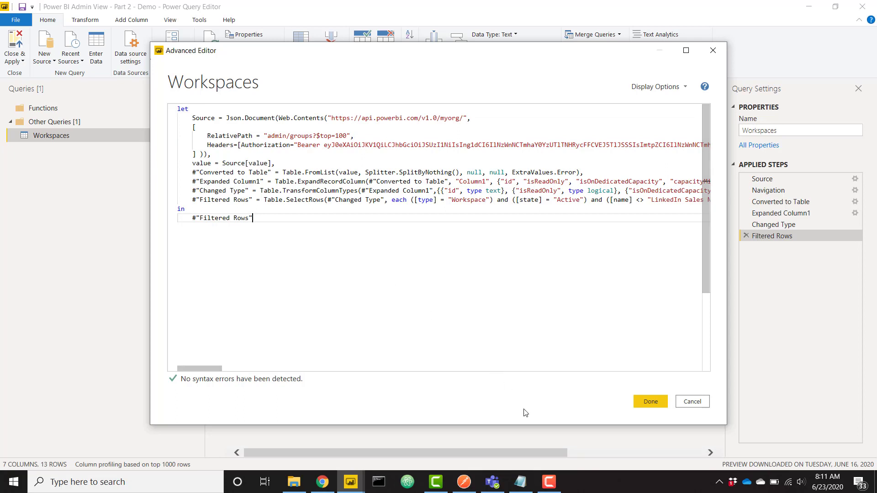
Step: Insert &$expand=datasets,dataflows,reports,dashboards,users after $top=1000 in RelativePath and apply
click(527, 483)
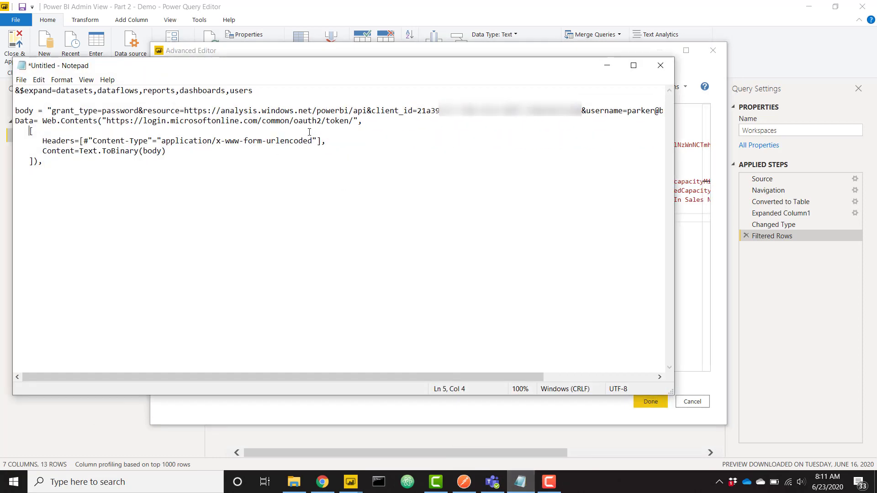
drag(254, 90, 10, 88)
key(ctrl+c)
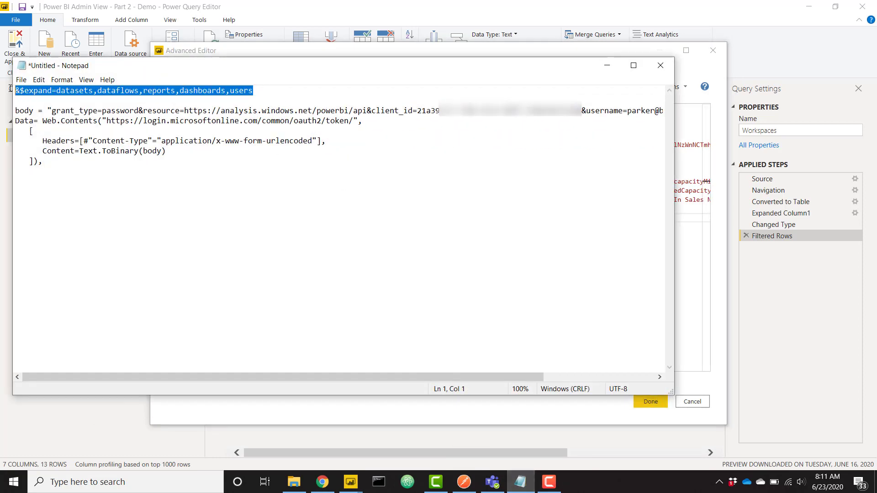
click(300, 10)
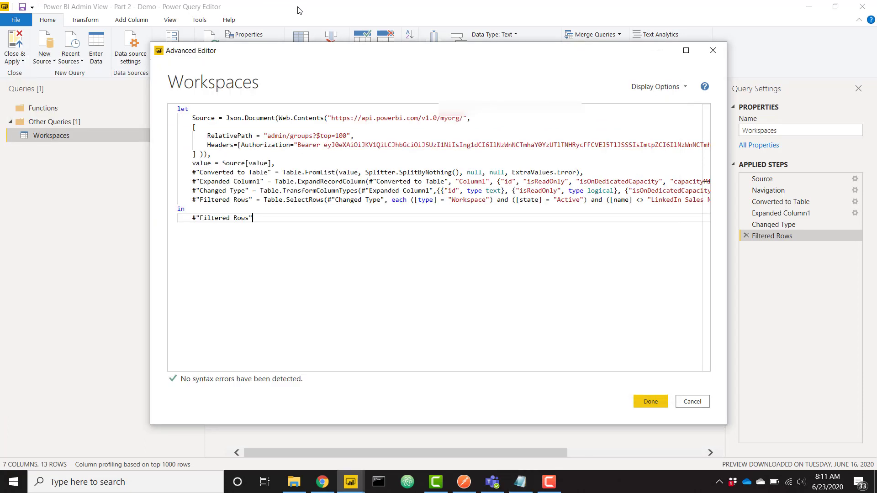
click(347, 136)
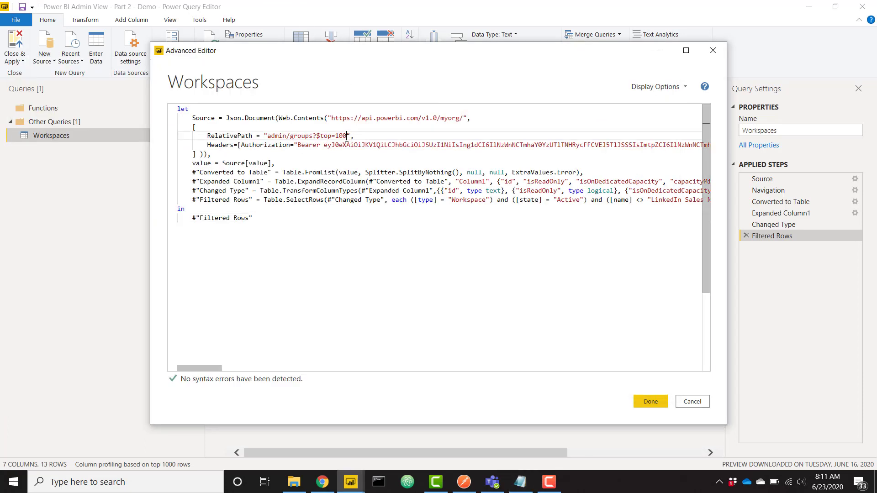
key(ctrl+v)
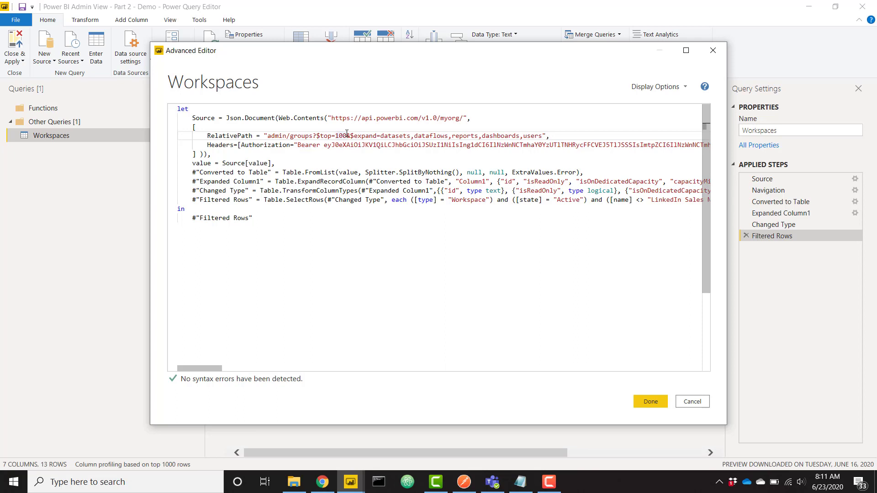
text(&)
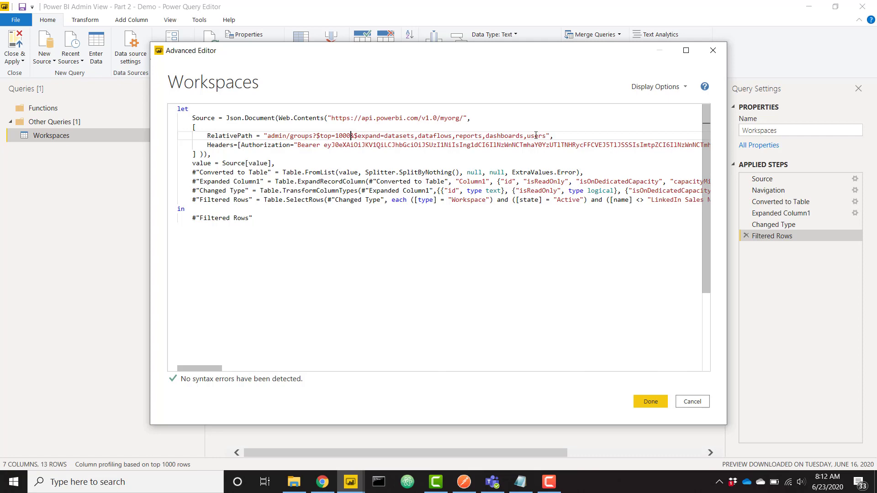
click(650, 401)
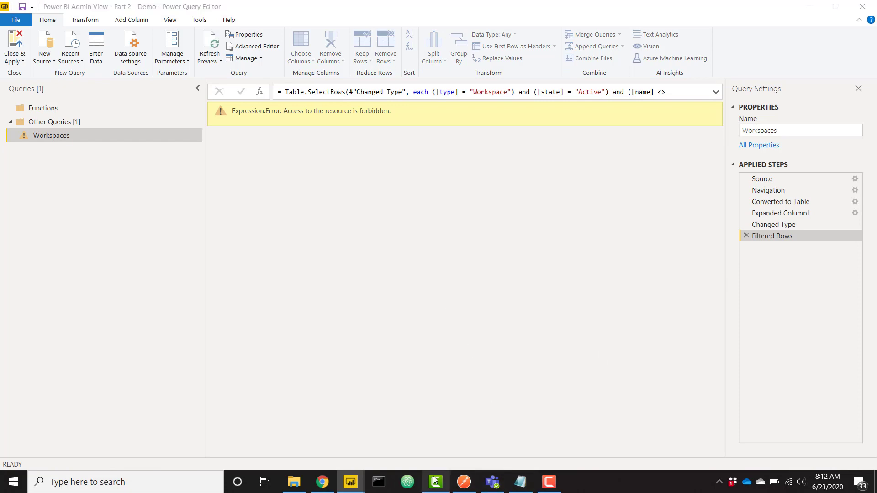
Step: Re-send the Postman token request, copy the new access_token, and return to Power Query
click(463, 483)
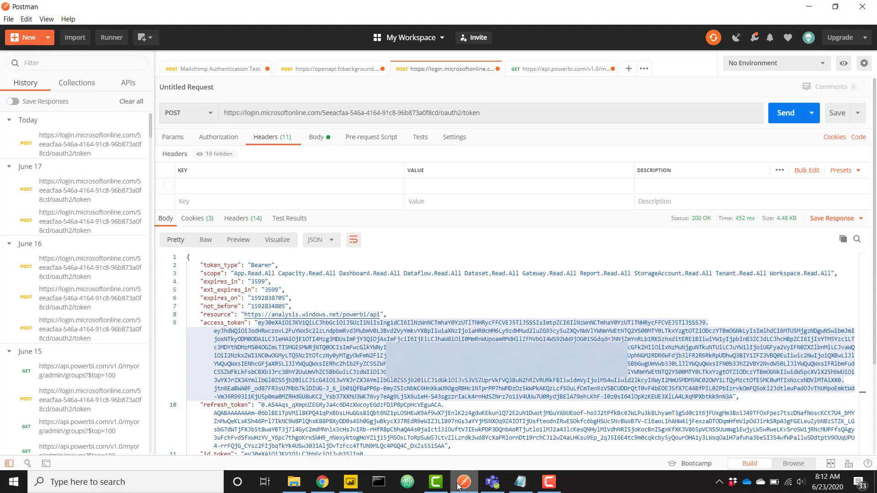
click(784, 114)
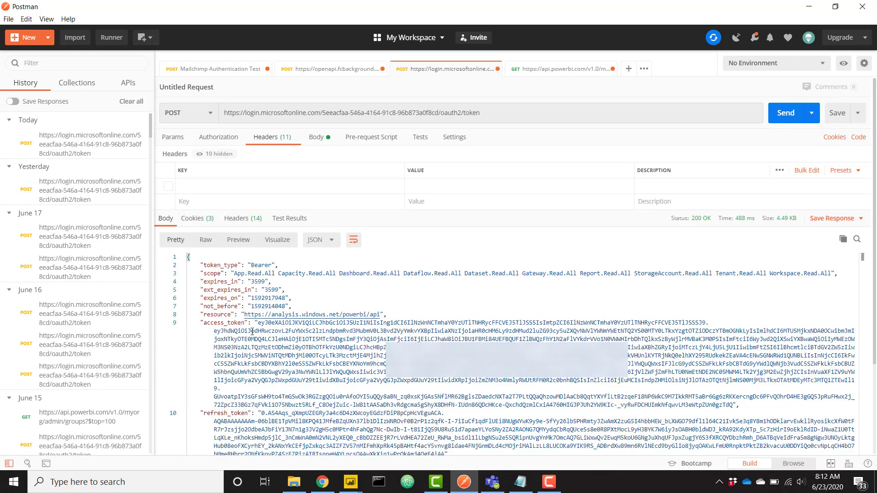
drag(258, 323, 732, 405)
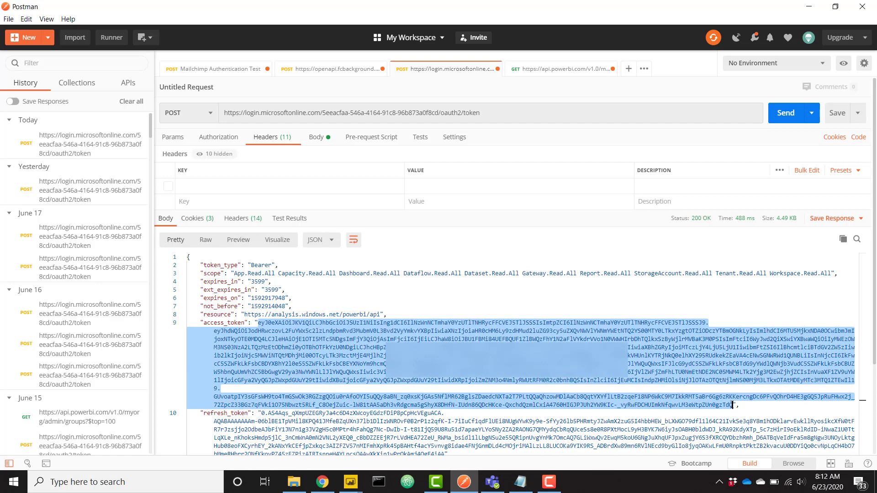
click(350, 482)
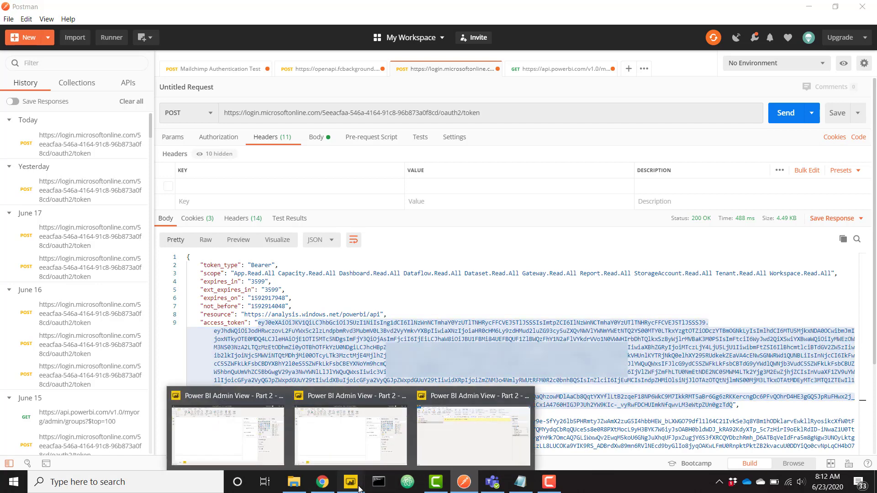
click(452, 439)
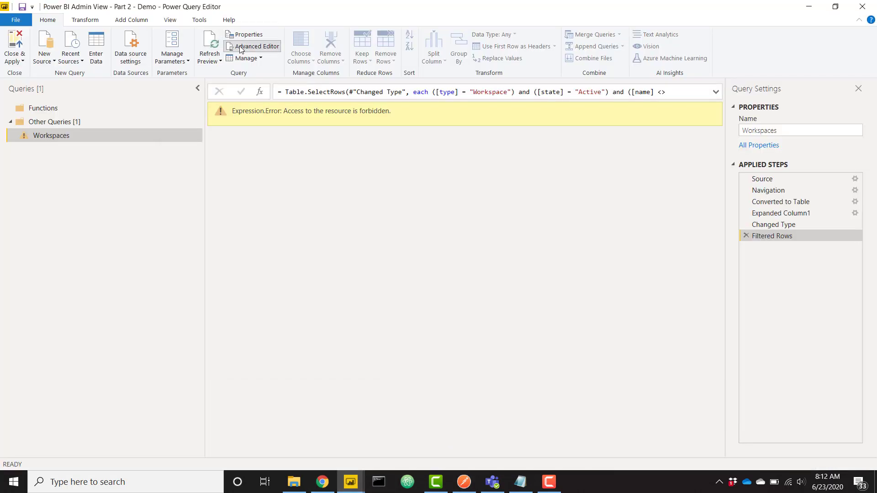
Step: Replace the old bearer token in the Workspaces M code with the fresh one and apply
click(241, 48)
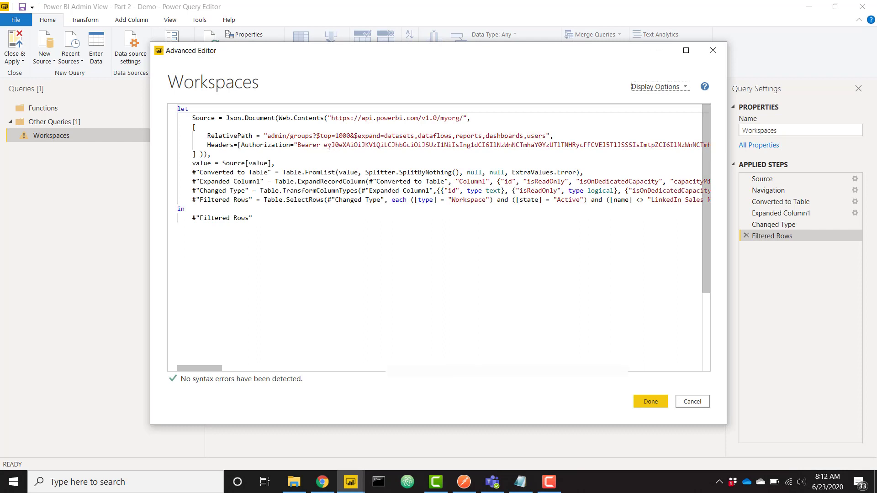
click(323, 145)
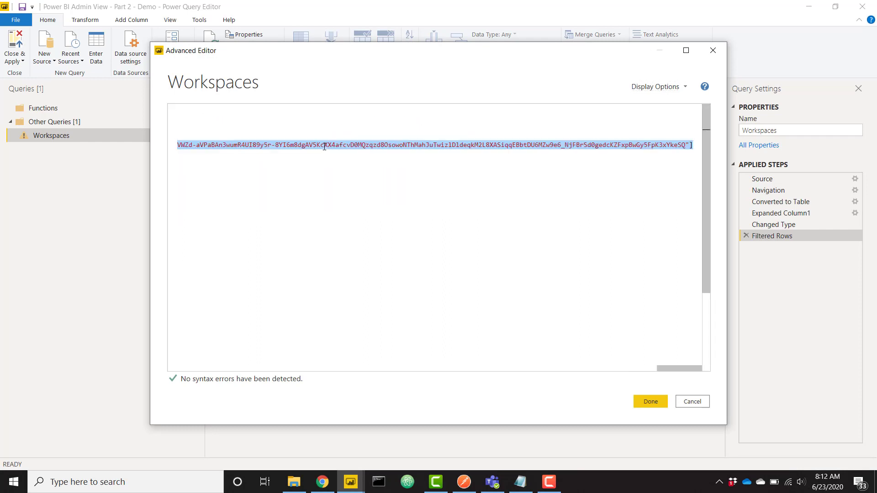
key(ctrl+v)
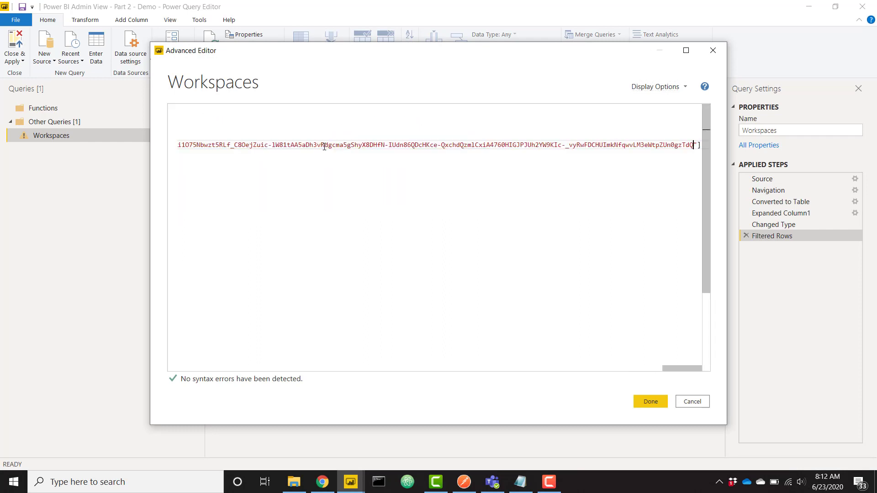
click(650, 401)
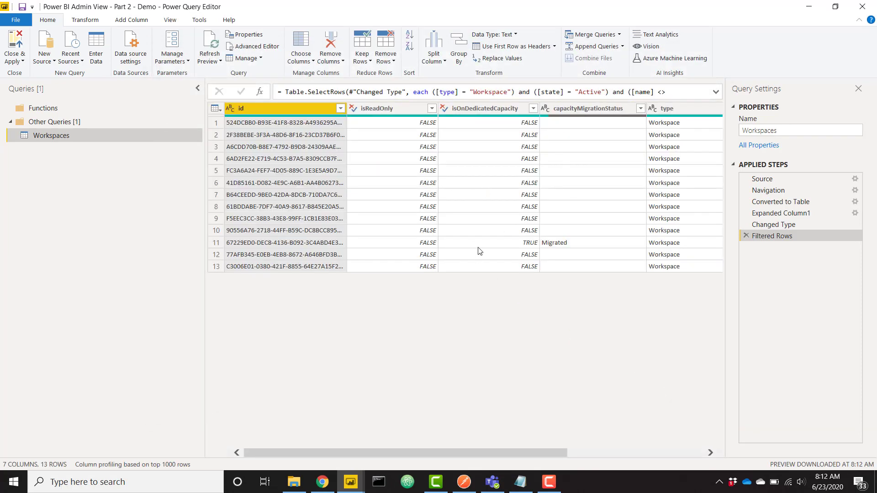
scroll(478, 251, right, 5)
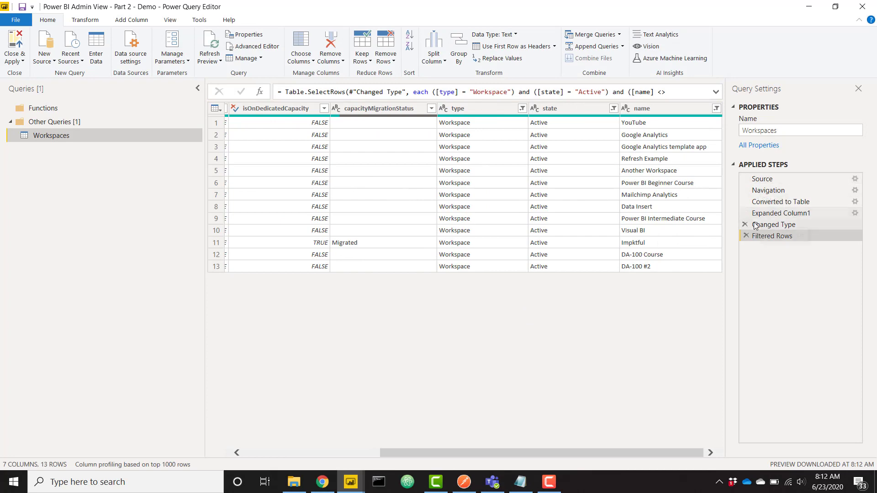
Step: Delete the Filtered Rows, Changed Type and Expanded Column1 applied steps
drag(769, 213, 758, 227)
click(746, 236)
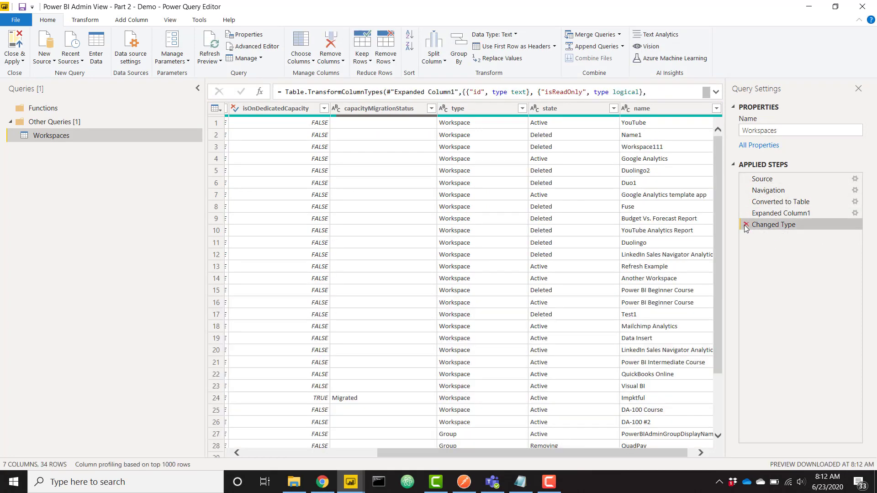
click(746, 225)
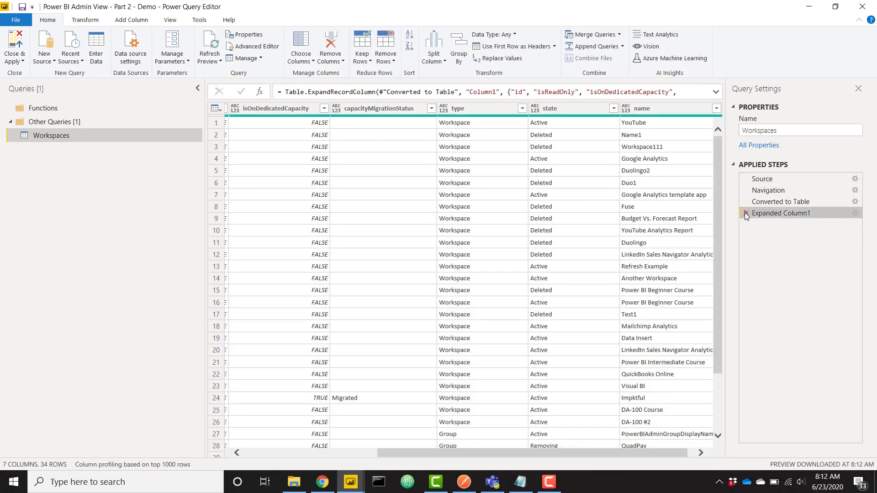
click(746, 214)
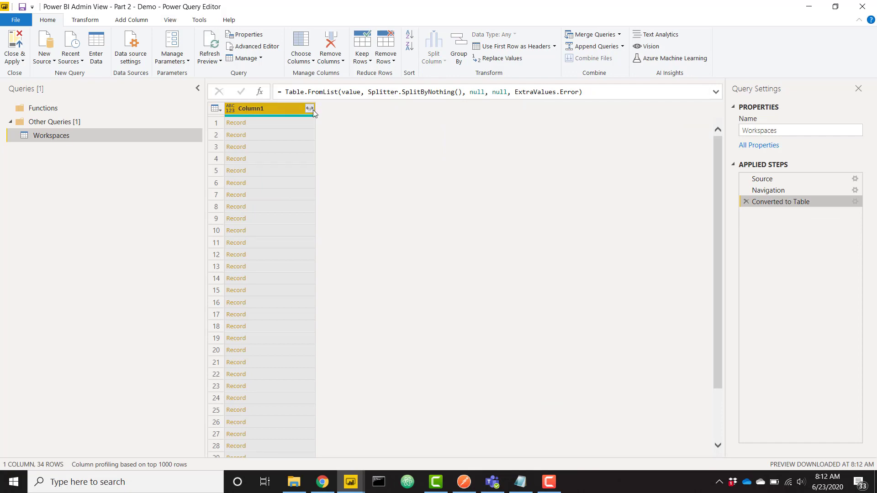
Step: Re-expand Column1 into all its fields after loading the full field list
click(310, 109)
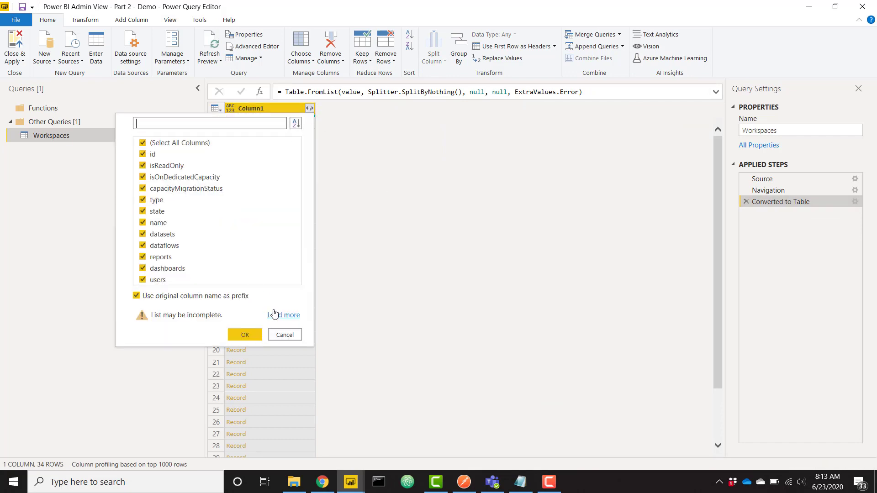
click(280, 315)
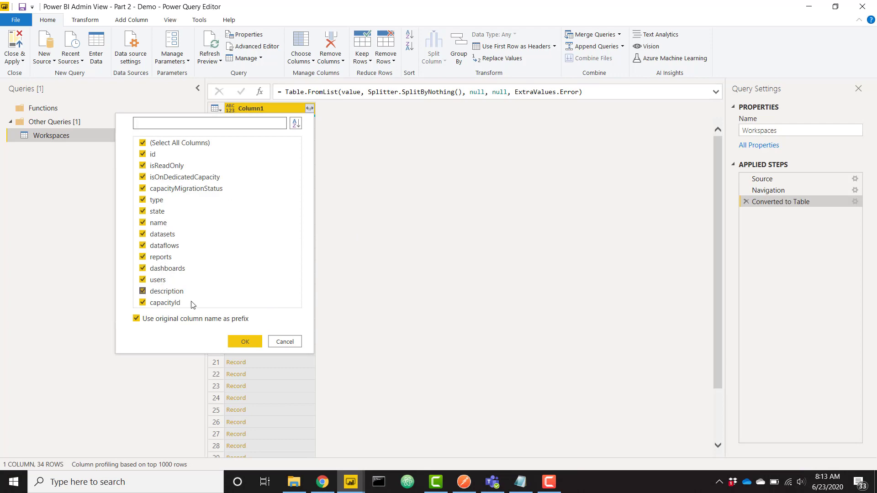
click(244, 342)
scroll(579, 242, right, 10)
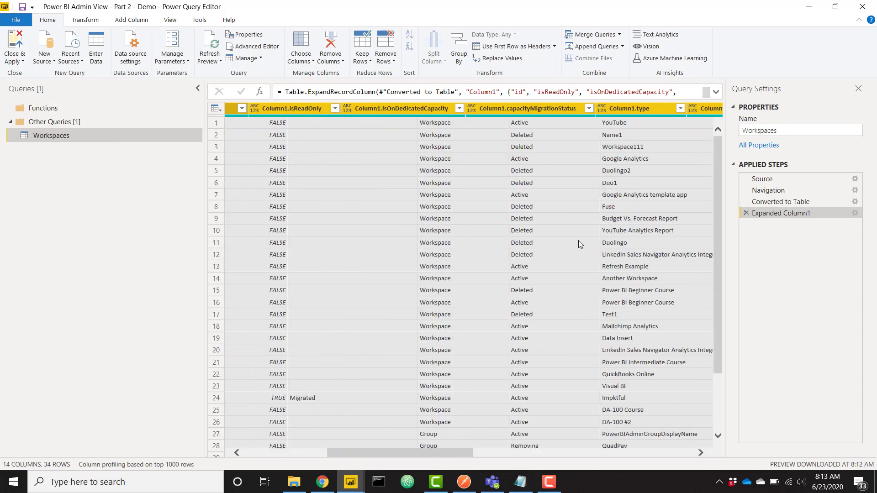
scroll(578, 240, left, 10)
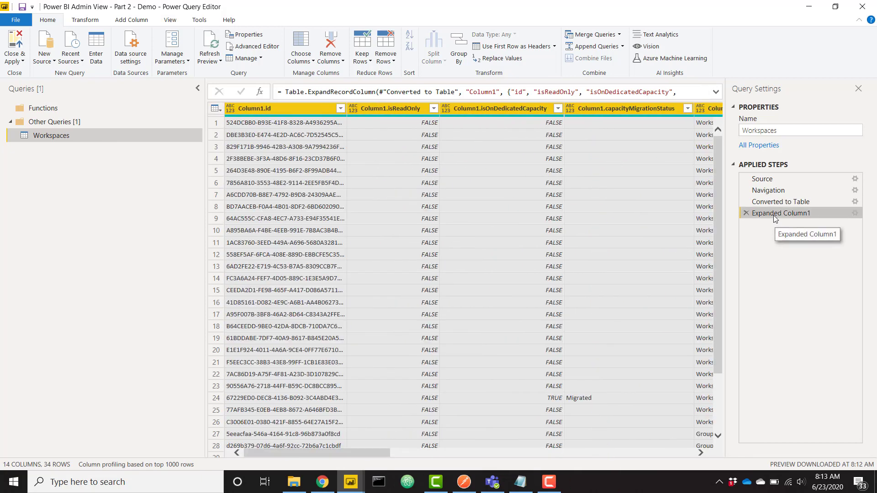
Step: Clear the Column1 prefix in the Expanded Column1 step settings
click(854, 213)
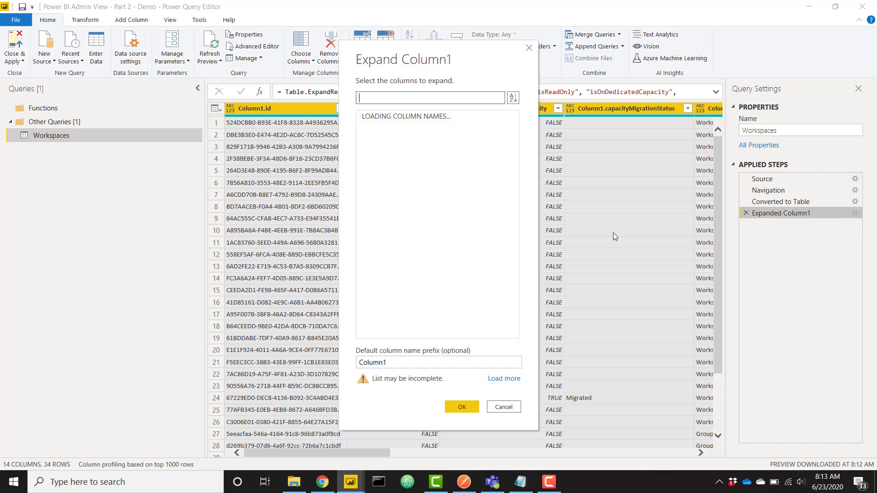
double_click(398, 363)
key(BackSpace)
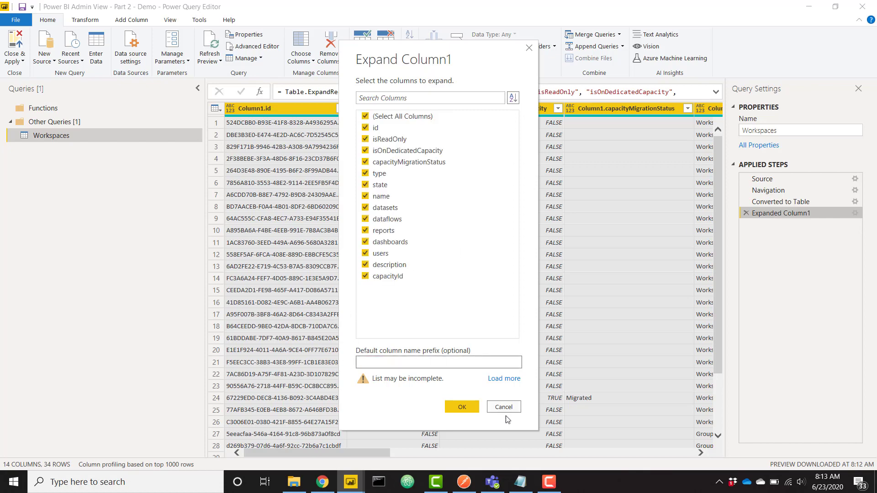
click(470, 413)
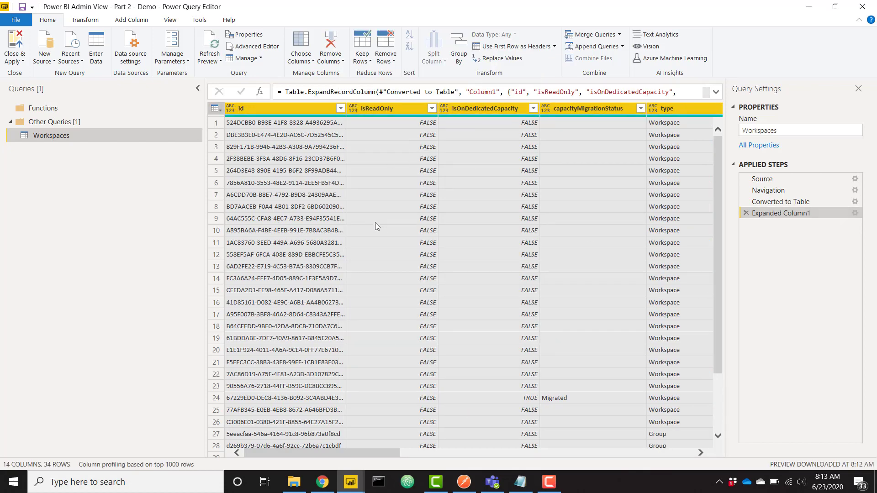
Step: Rename the id column to groupId
click(280, 109)
double_click(281, 108)
text(g)
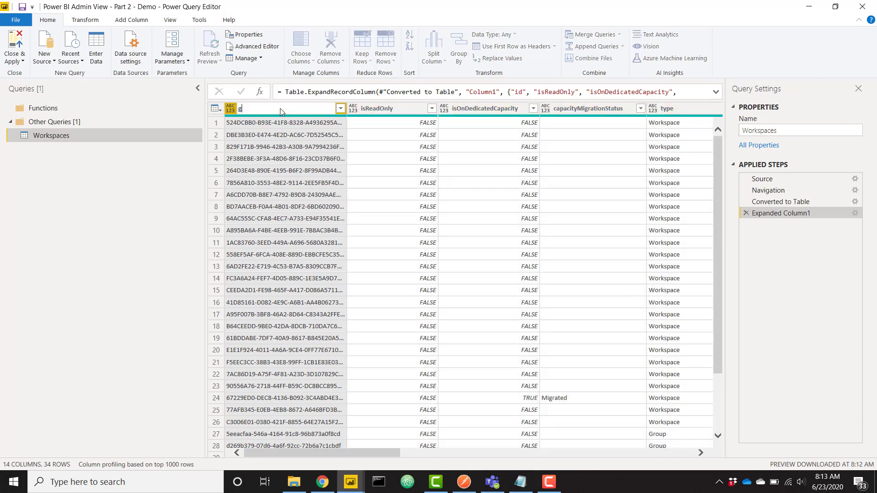
text(roupId)
key(Return)
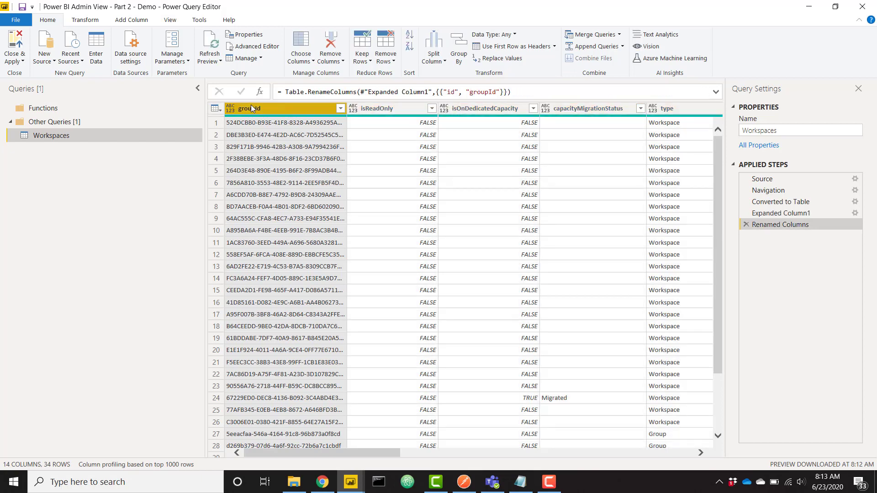
Step: Filter type to Workspace only and state to Active only
scroll(532, 185, right, 3)
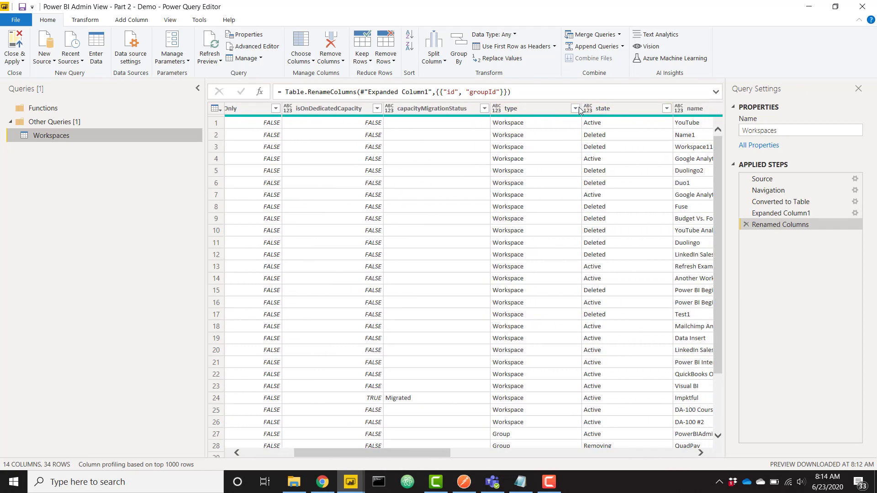
click(575, 109)
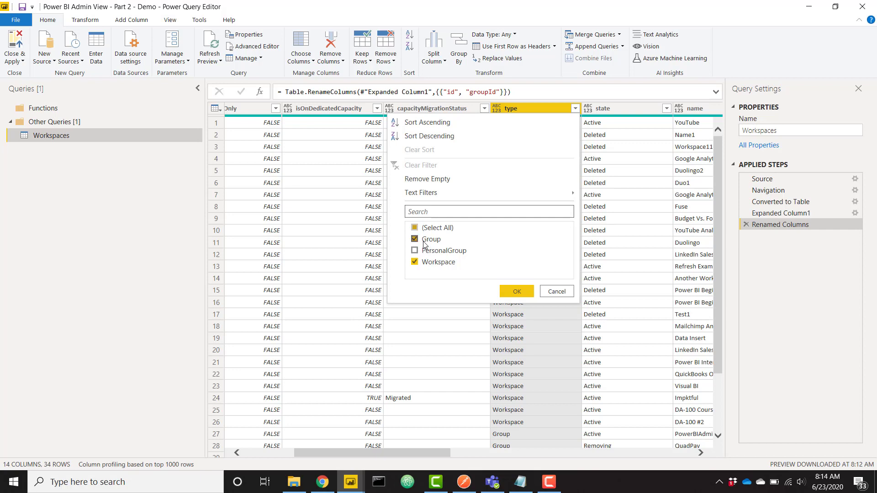
click(424, 242)
click(515, 291)
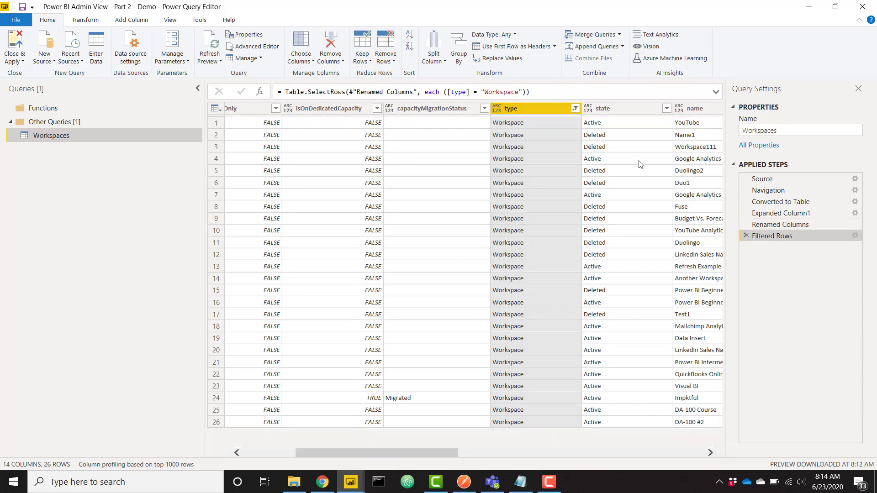
click(667, 108)
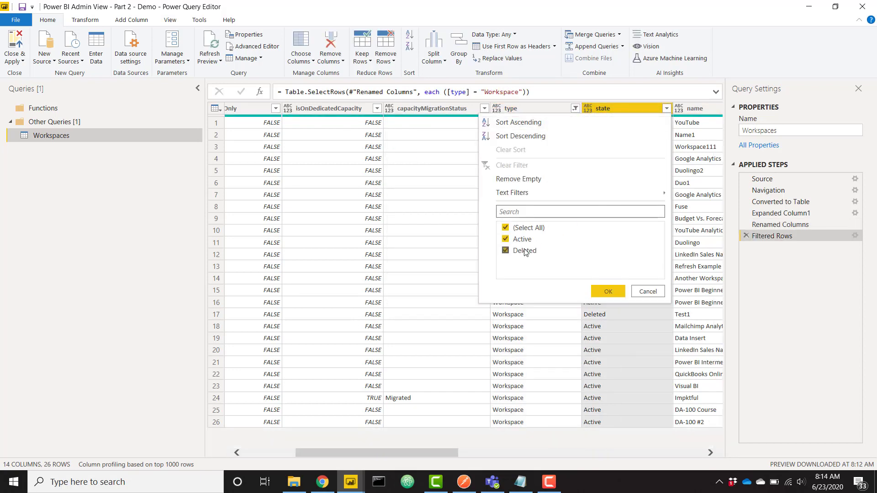
click(608, 292)
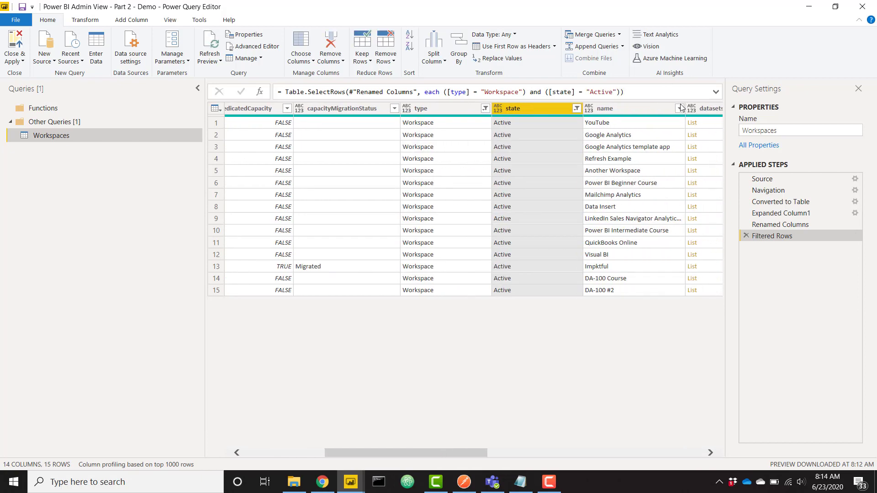
Step: Exclude the LinkedIn, QuickBooks Online and Visual BI workspaces in the name filter
click(680, 109)
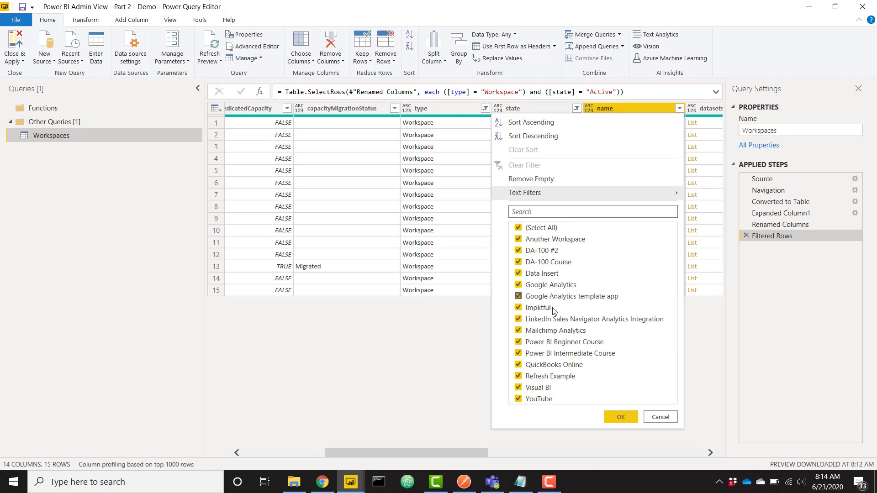
click(554, 320)
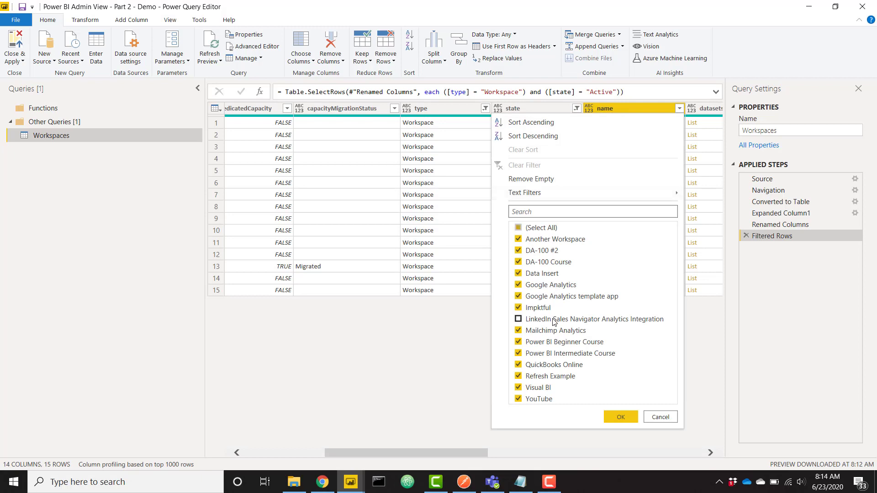
click(545, 388)
click(620, 417)
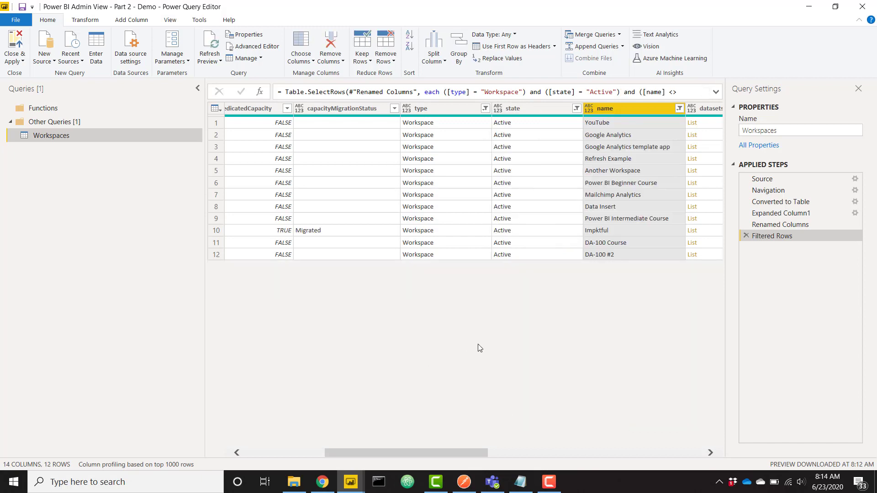
scroll(480, 348, left, 5)
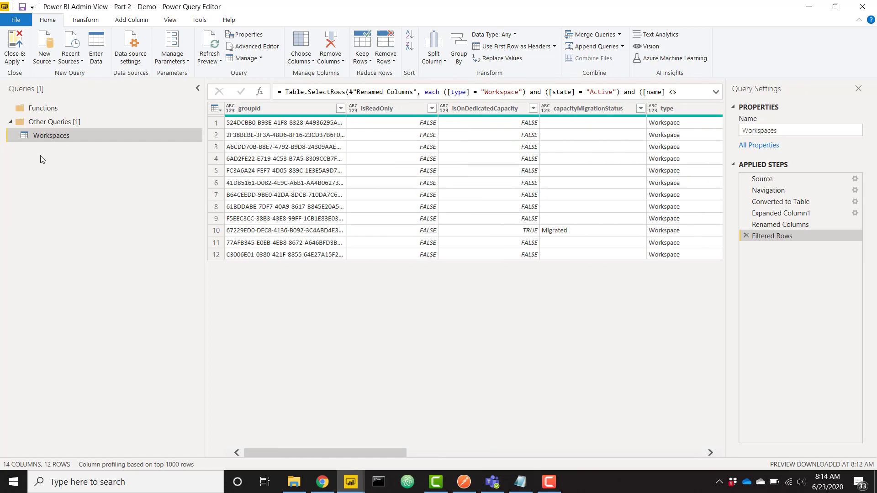
Step: Create a new query referencing Workspaces and name it Datasets
right_click(41, 139)
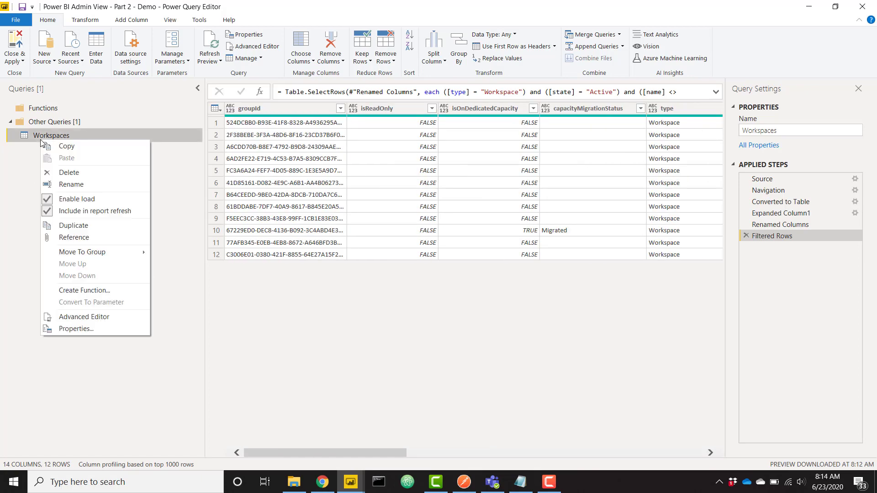
click(74, 237)
click(817, 130)
key(ctrl+a)
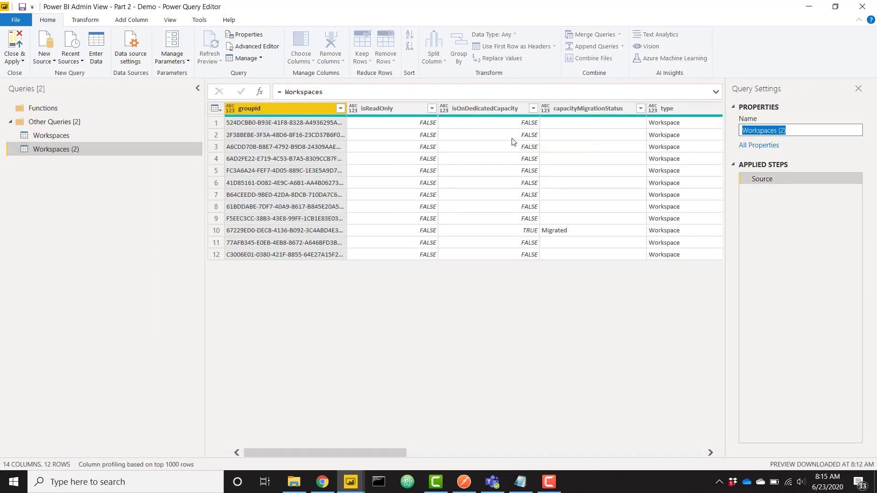
text(Datasets)
key(Return)
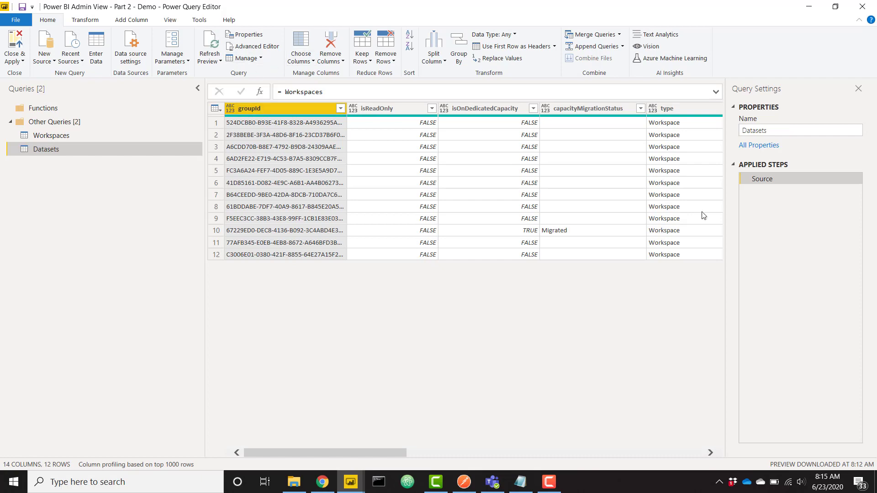
Step: Keep only groupId and datasets, expanding datasets to rows and unprefixed record columns
scroll(713, 217, right, 3)
scroll(714, 217, right, 3)
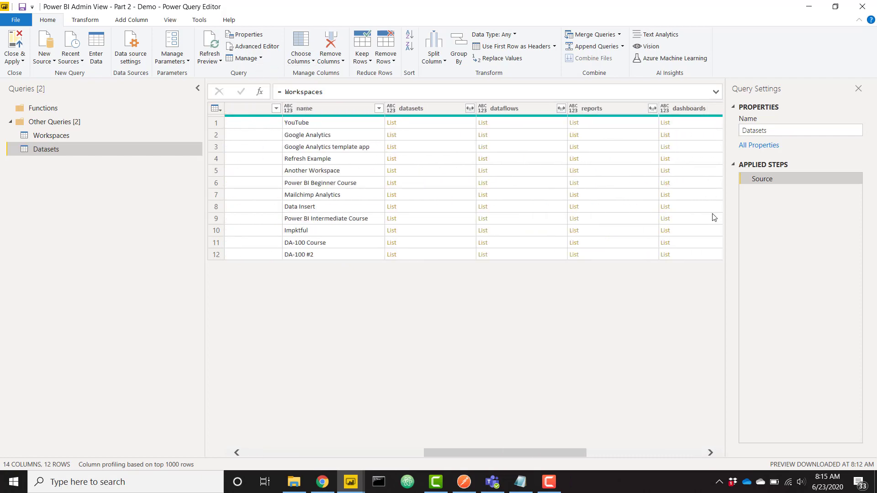
click(440, 108)
right_click(440, 108)
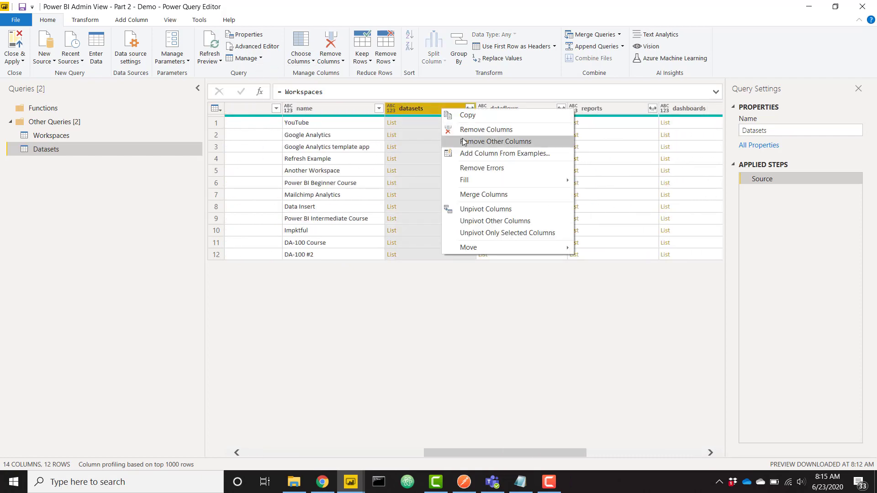
click(496, 142)
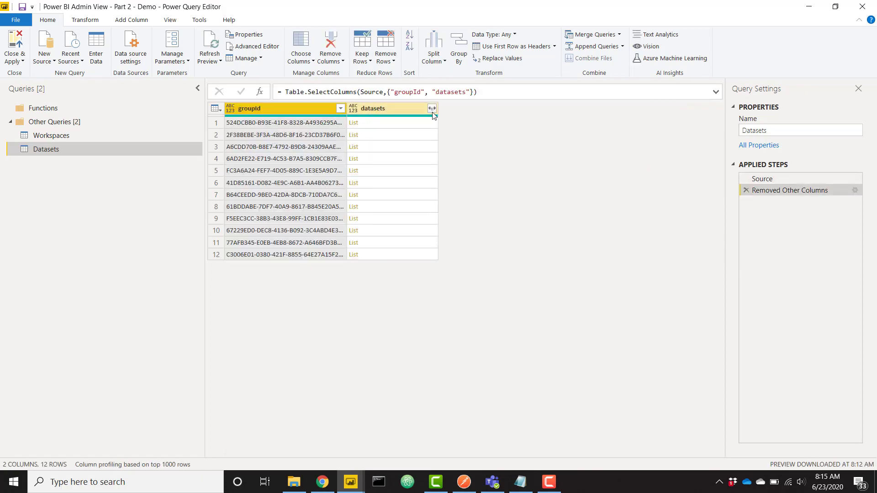
click(432, 108)
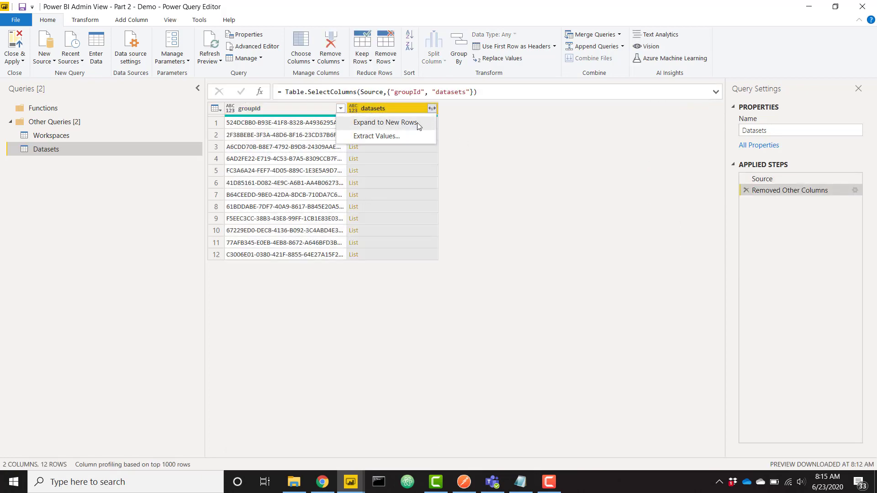
click(418, 122)
click(432, 109)
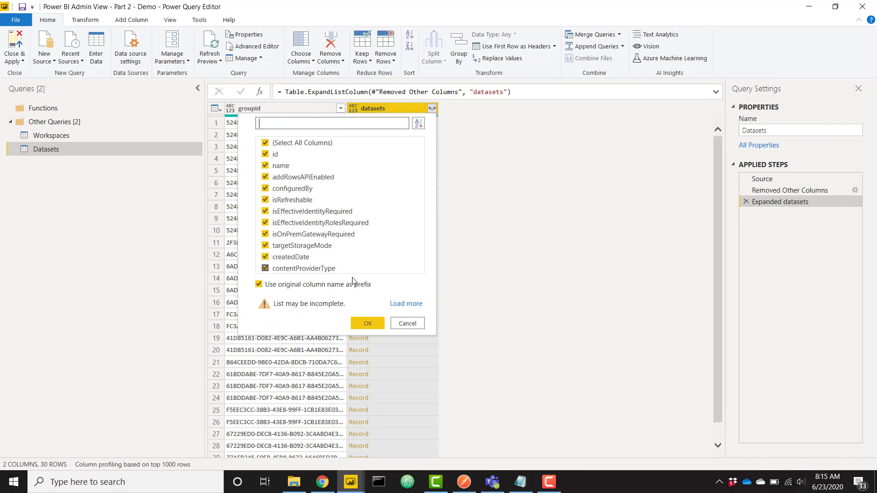
click(333, 287)
click(360, 323)
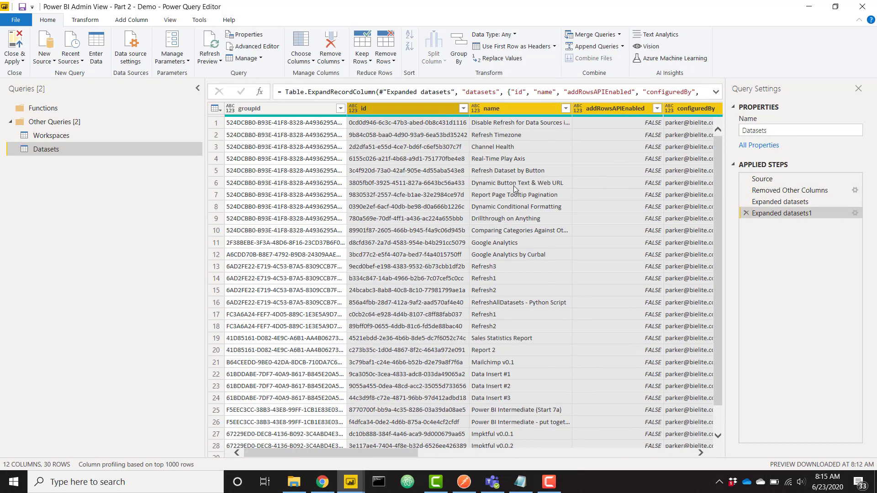
Step: Rename the id column to datasetId and the name column to datasetName
double_click(374, 109)
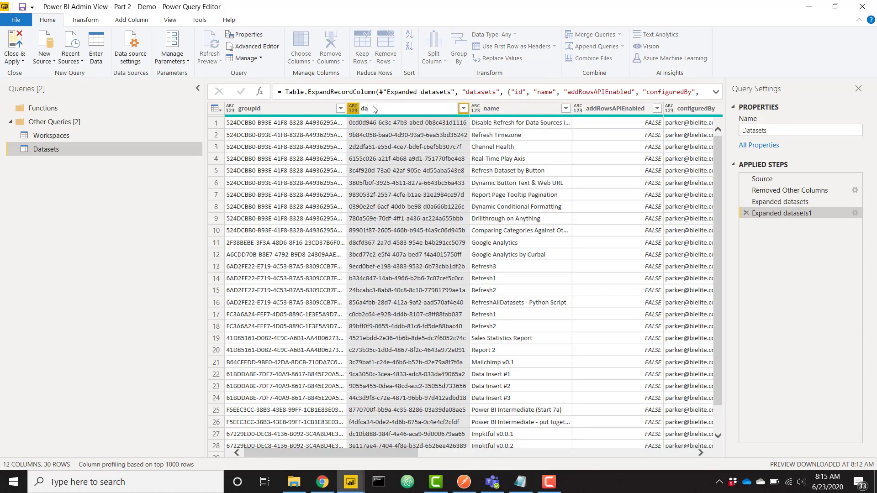
text(datasetId)
key(Return)
double_click(491, 110)
text(datasetN)
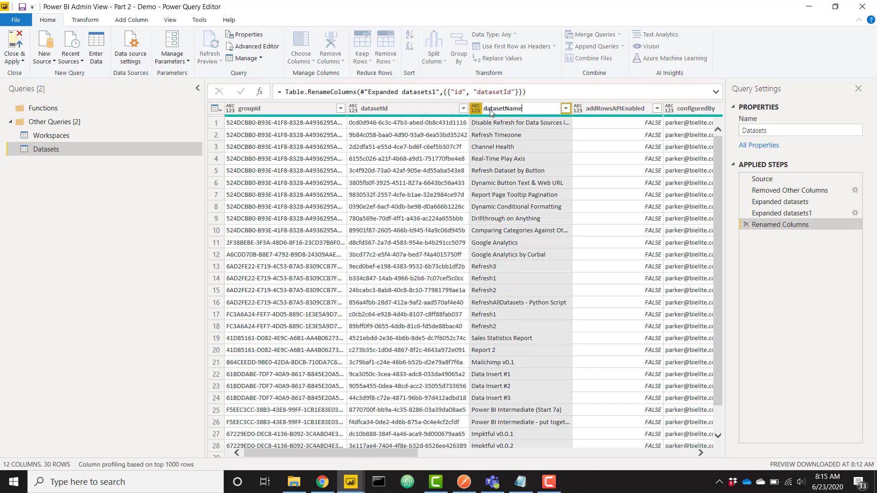
key(Return)
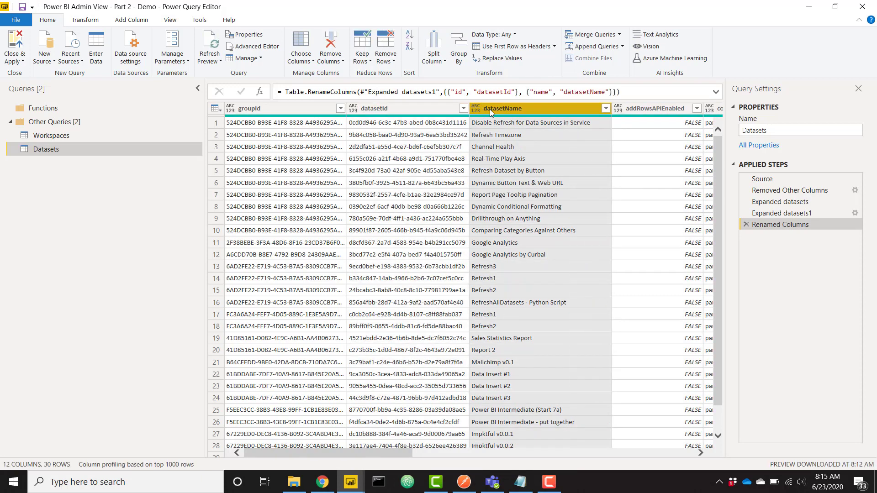
scroll(501, 191, right, 5)
Step: Create a new query referencing Workspaces, after a stray reference to Datasets
right_click(75, 149)
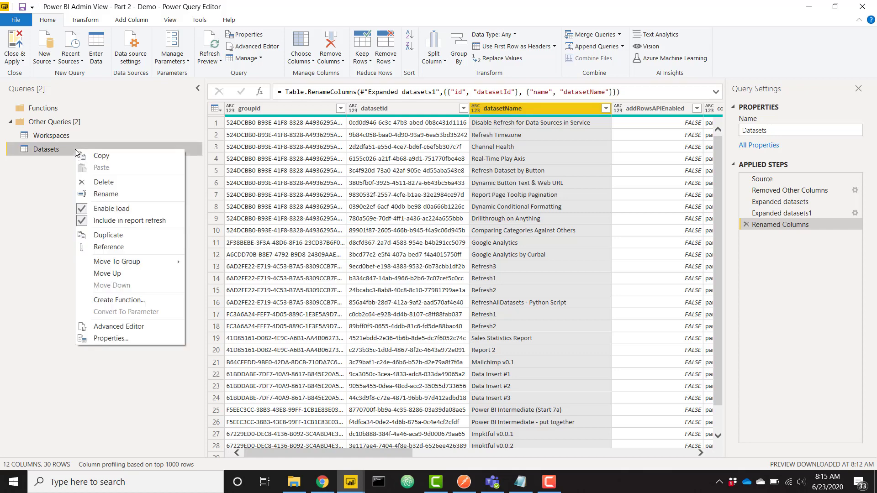
click(105, 250)
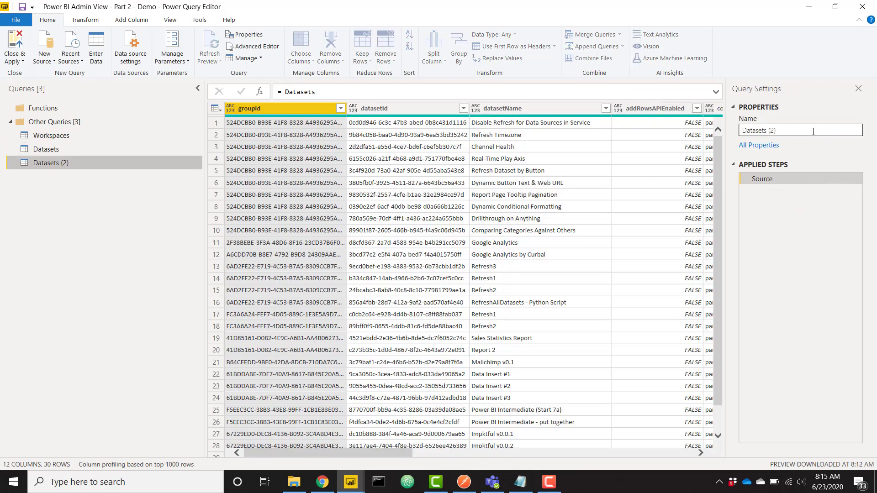
drag(815, 131, 729, 135)
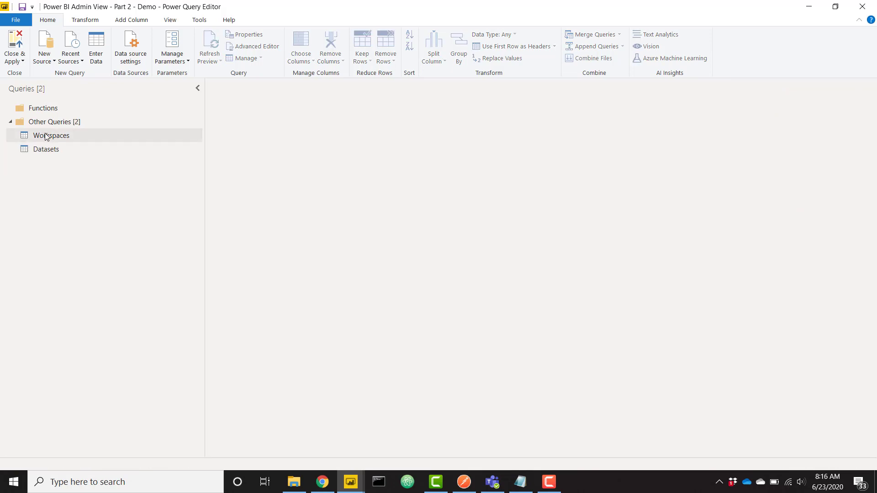
click(50, 136)
right_click(50, 135)
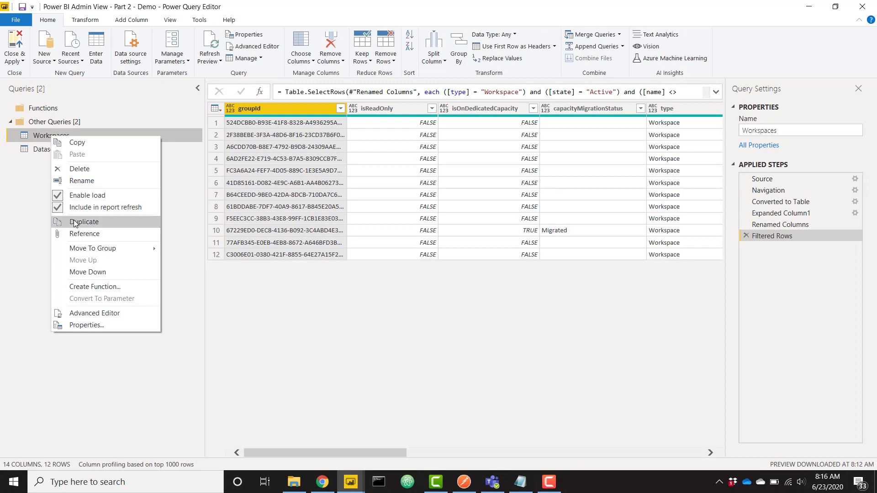
click(78, 234)
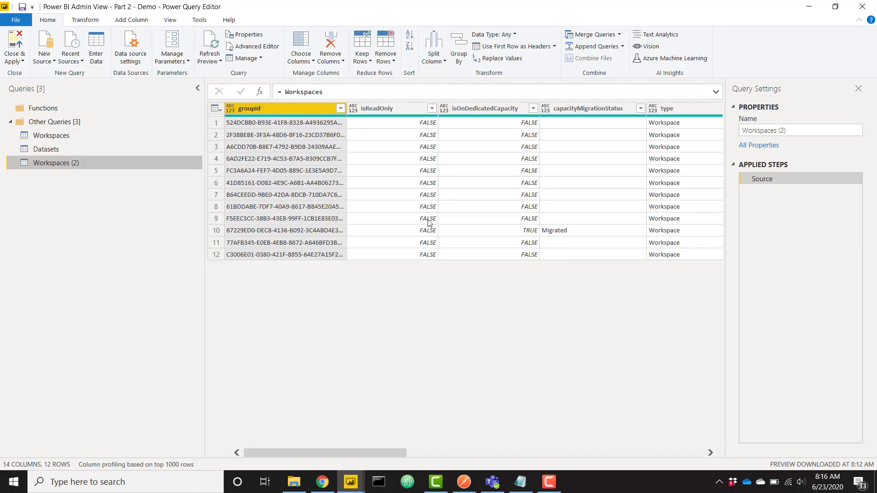
Step: Keep groupId and dataflows, expanding to rows with objectId, name, description, configuredBy columns
scroll(429, 221, right, 10)
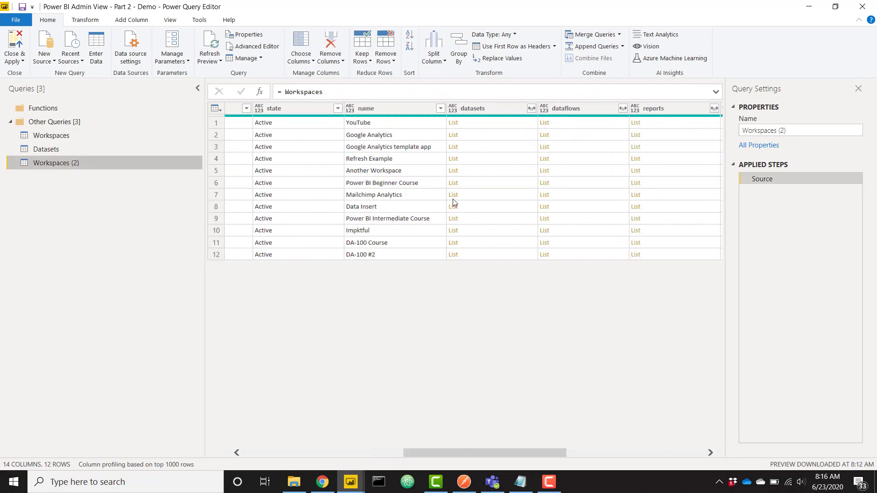
click(599, 108)
right_click(599, 109)
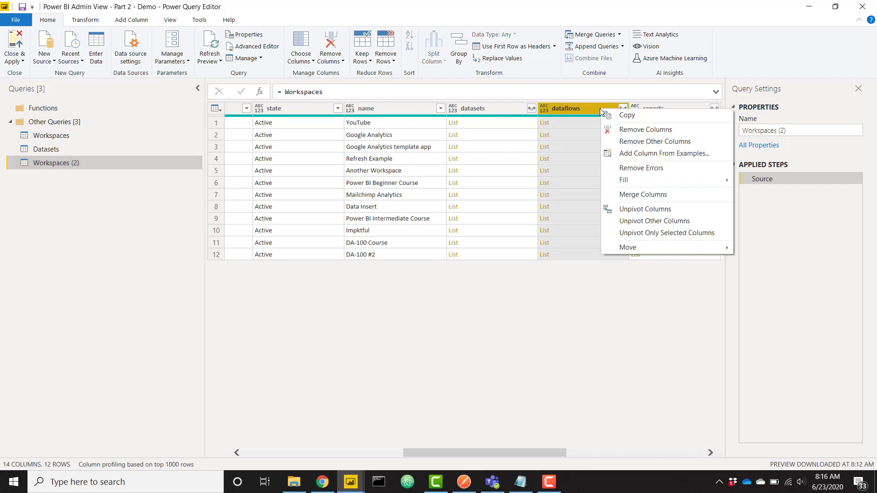
click(629, 142)
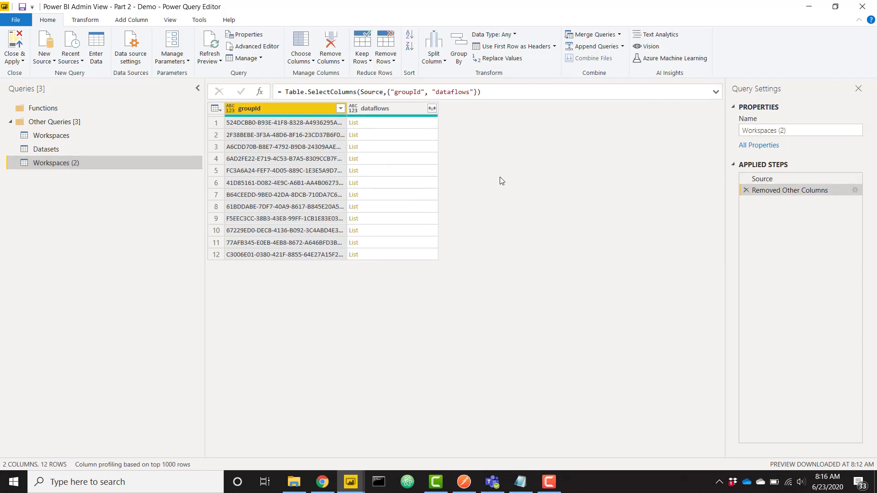
click(431, 108)
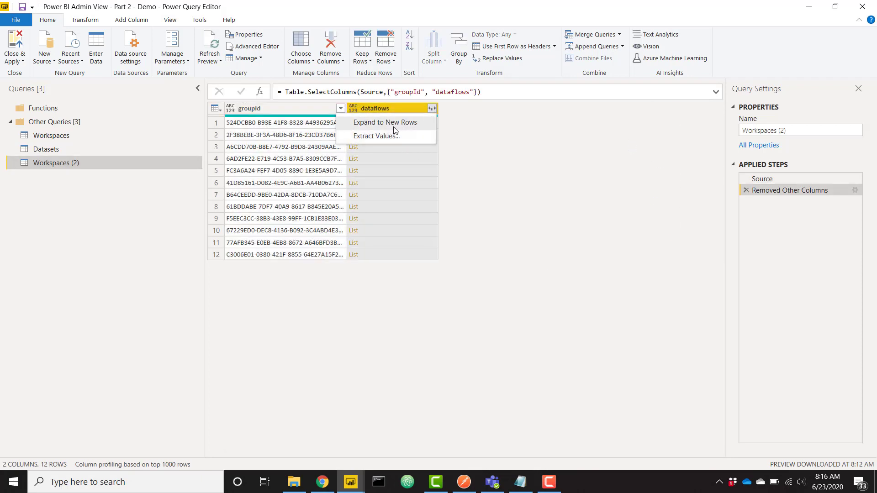
click(424, 122)
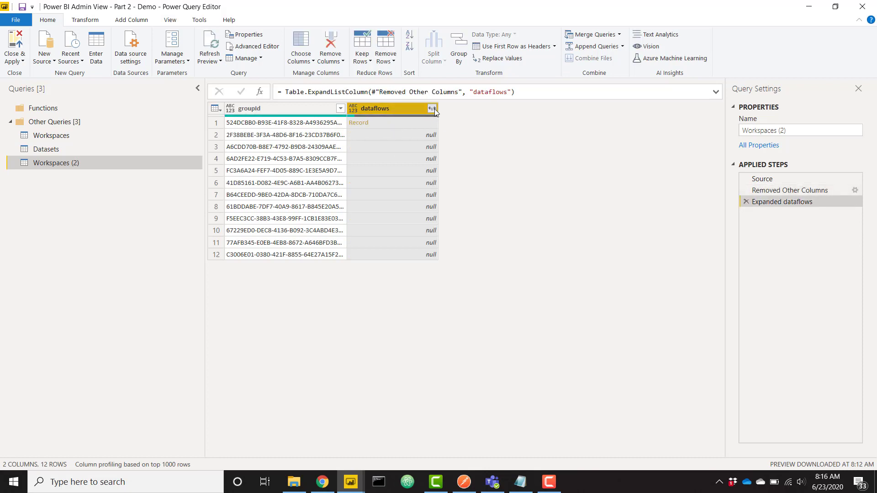
click(433, 109)
click(367, 227)
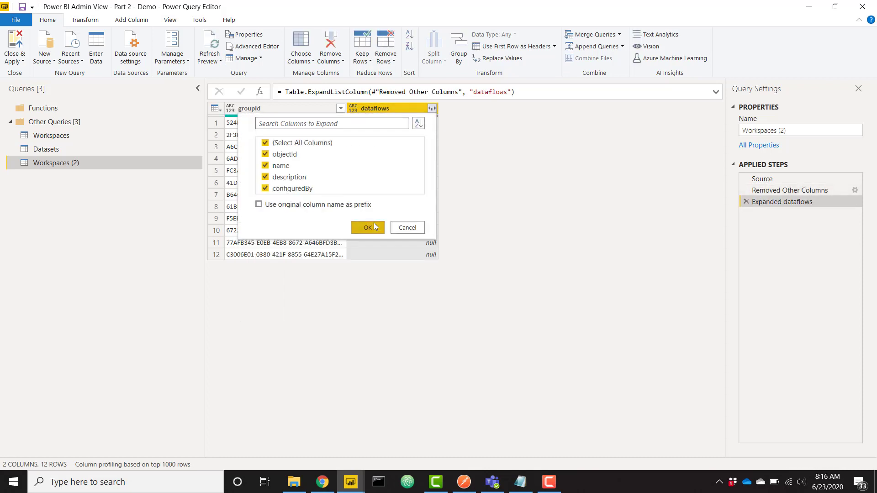
Step: Filter out null objectId values and rename the query Dataflows
click(462, 110)
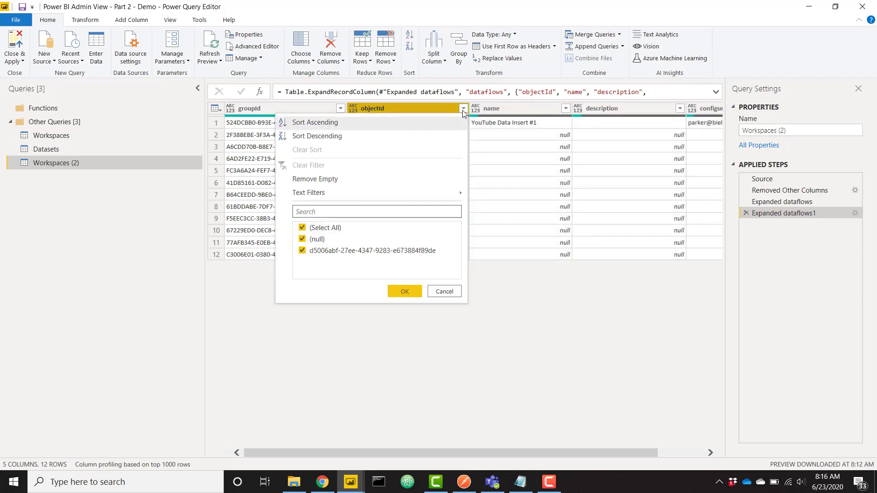
click(302, 238)
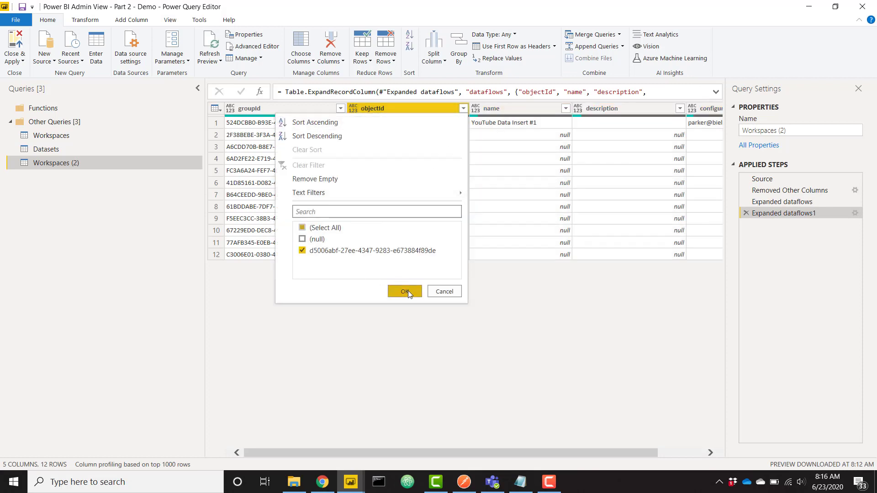
click(405, 291)
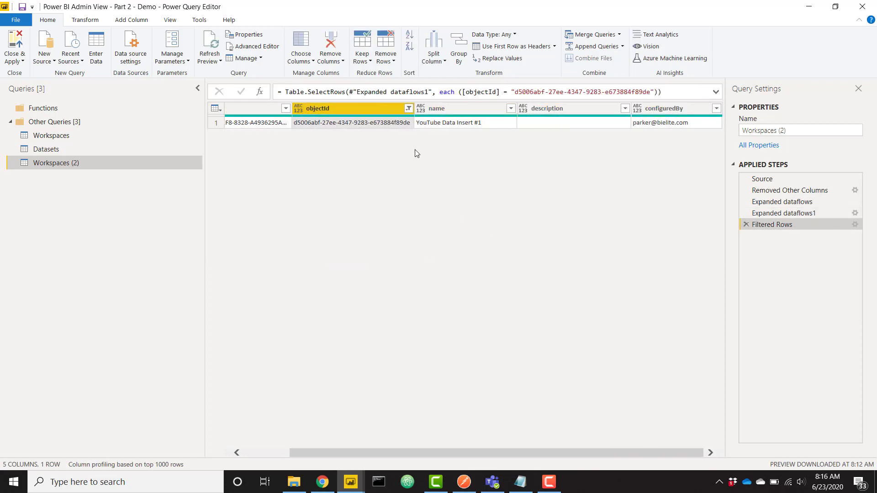
scroll(415, 153, left, 2)
click(809, 134)
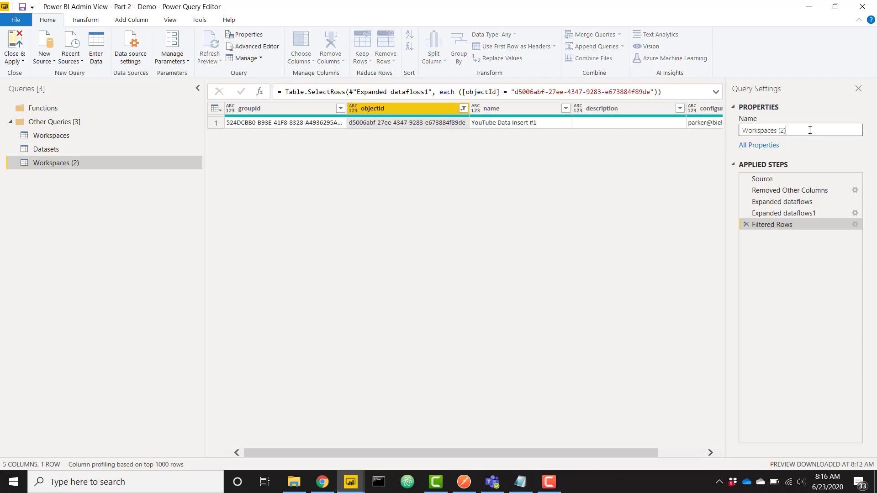
text(Dataflows)
key(Return)
click(68, 136)
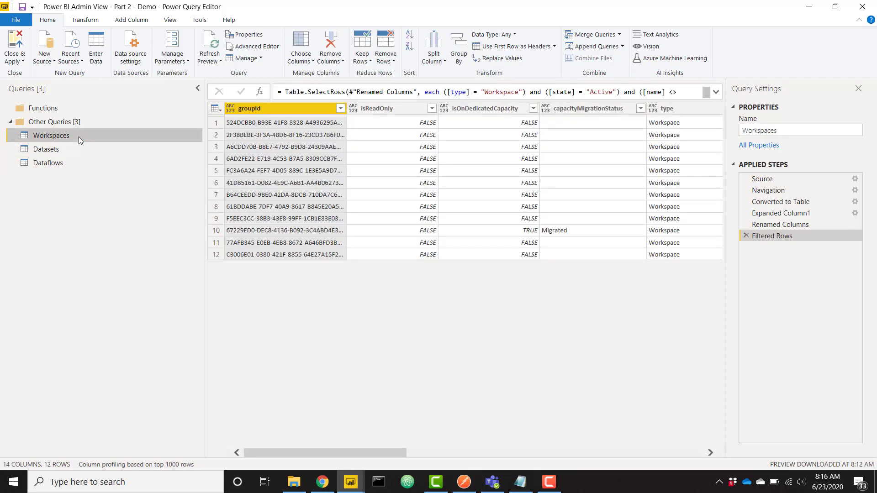
Step: Create a new query referencing Workspaces and name it Reports
right_click(79, 140)
click(127, 236)
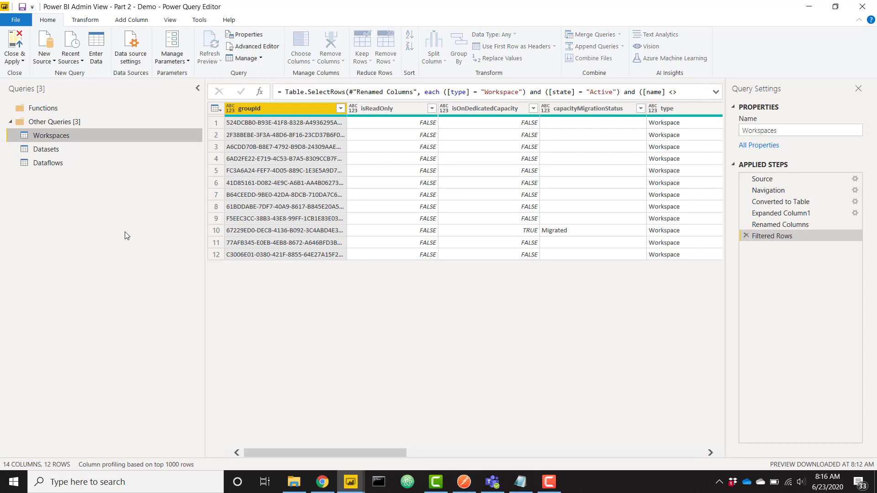
click(776, 131)
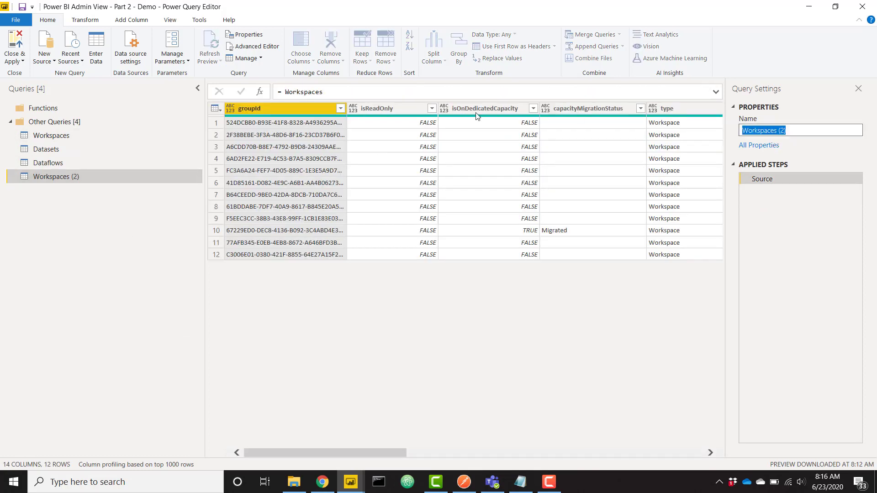
text(Reports)
key(Return)
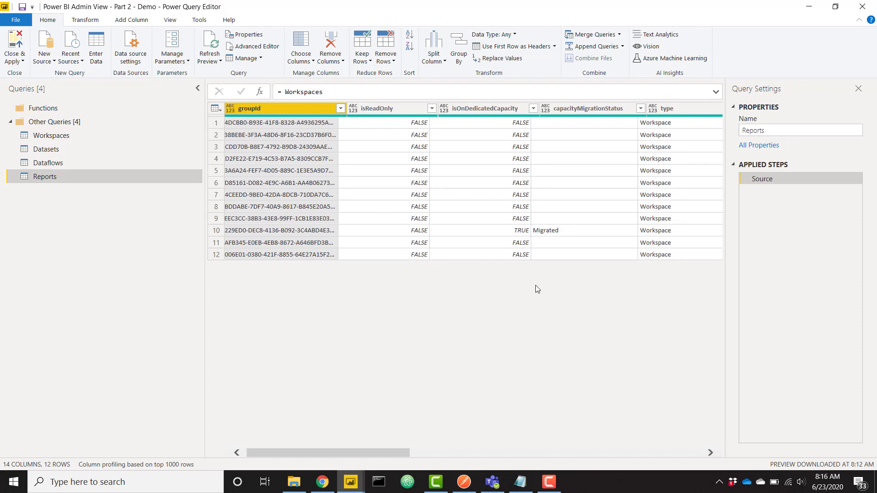
Step: Keep only groupId and reports, expanded into rows with id, reportType, name and datasetId
scroll(535, 285, right, 10)
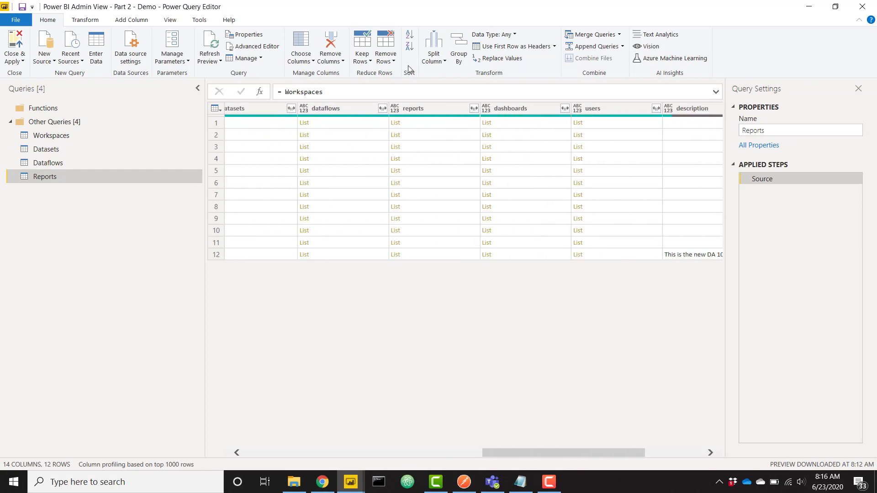
click(437, 108)
right_click(438, 108)
click(462, 142)
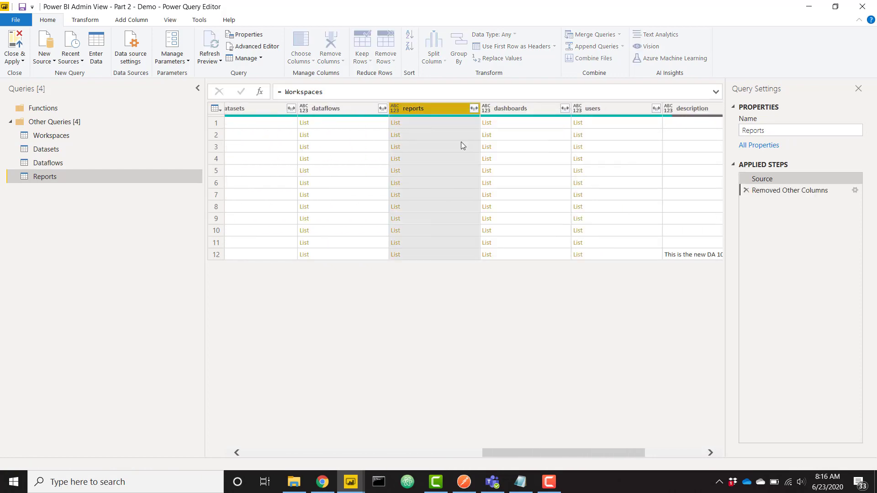
click(431, 109)
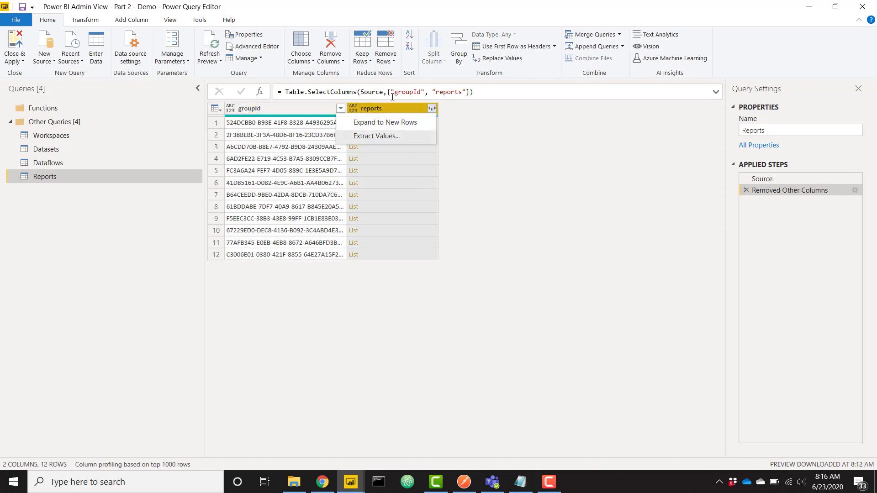
click(393, 125)
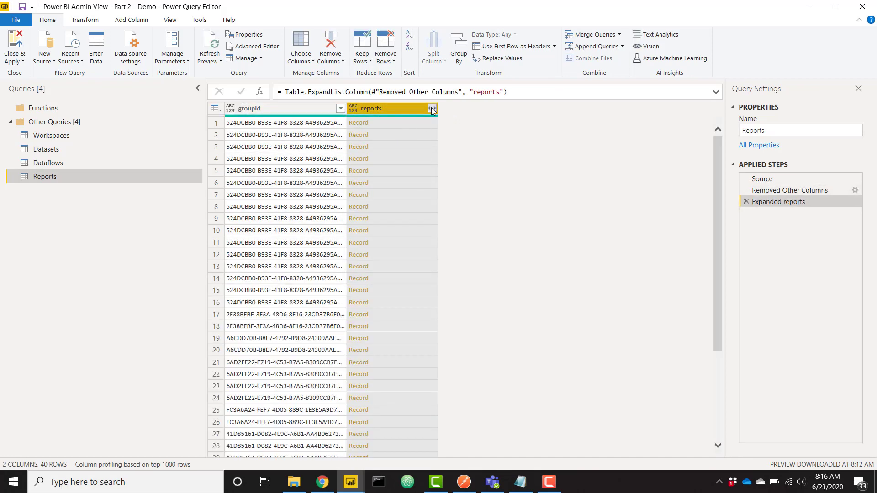
click(431, 109)
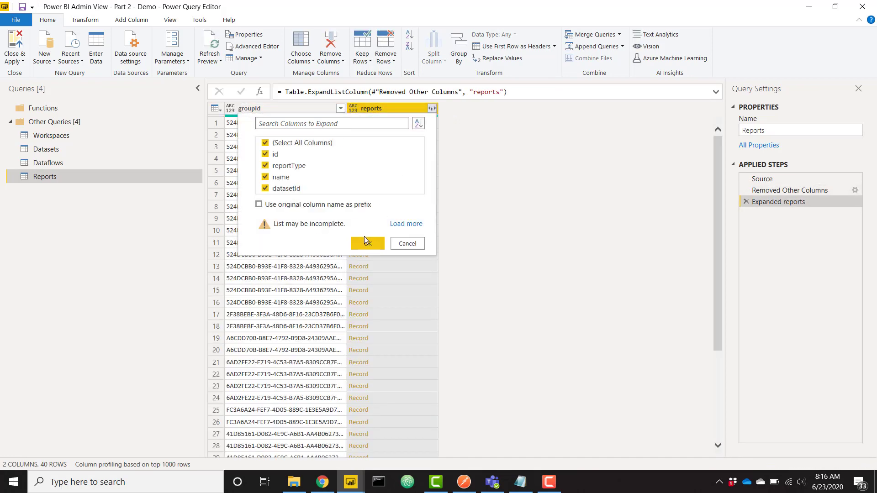
click(369, 242)
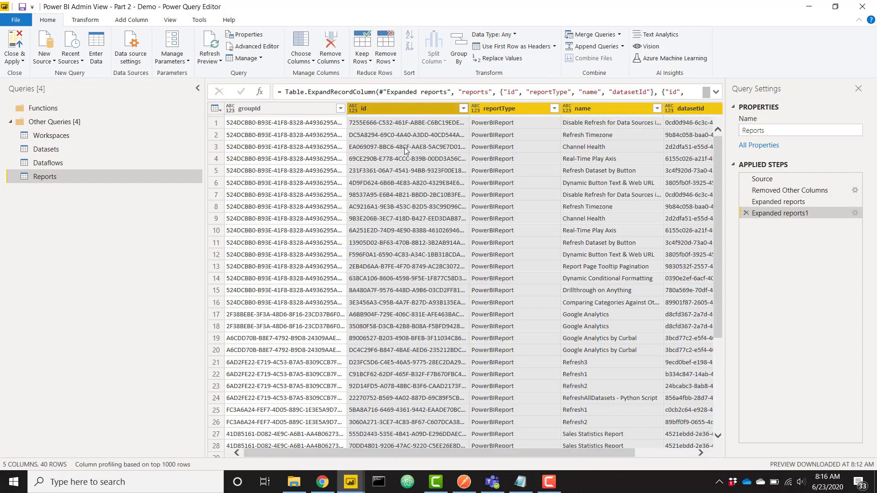
Step: Rename the id and name columns to reportId and reportName
double_click(404, 110)
text(report)
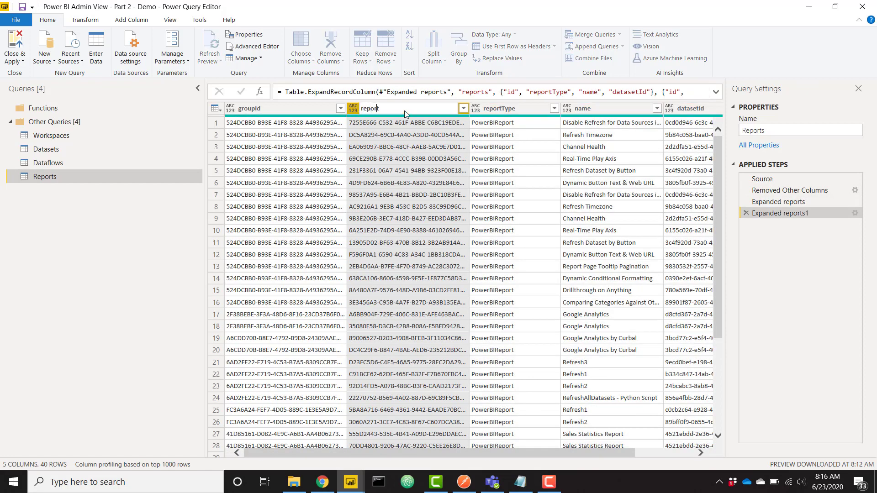
text(Id)
key(Return)
double_click(591, 111)
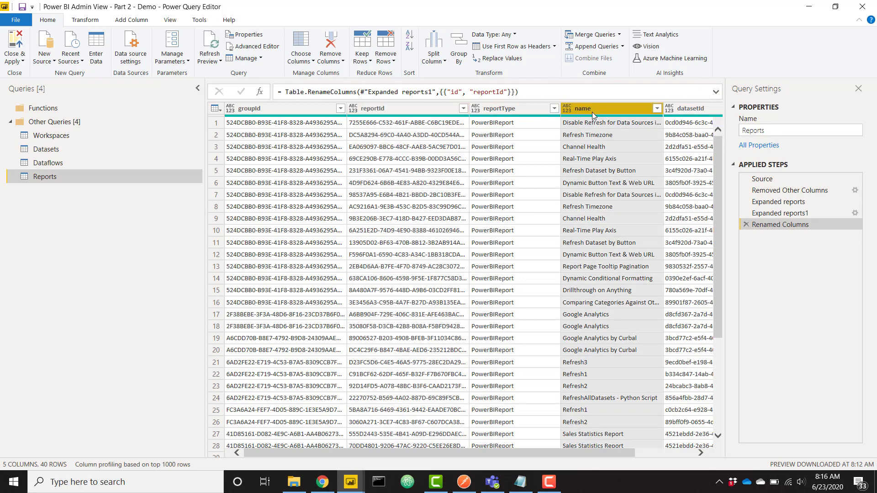
text(repor)
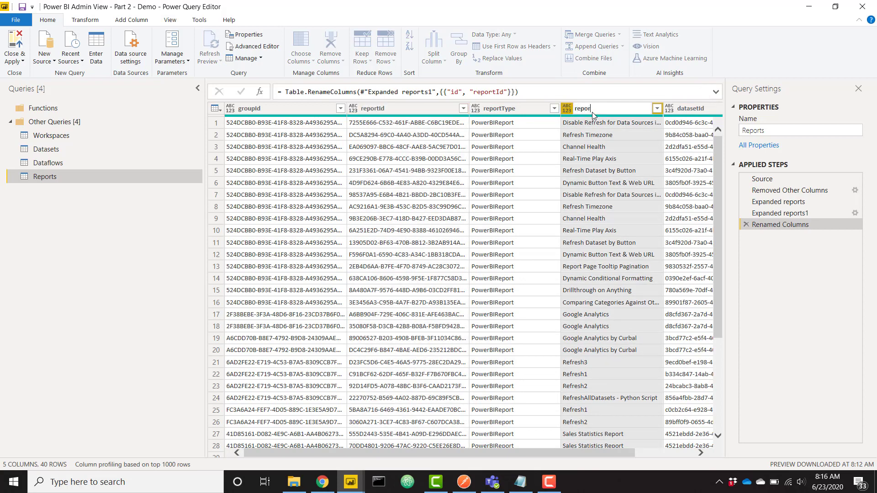
text(tName)
key(Return)
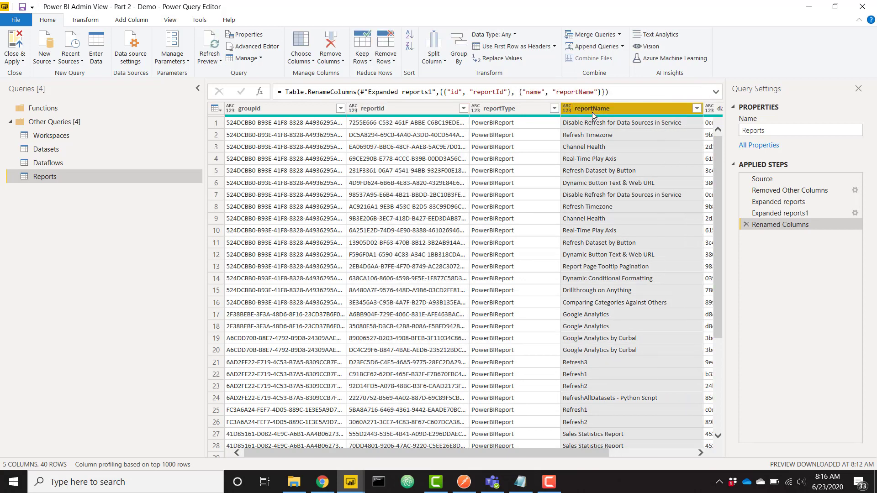
Step: In the Dataflows query, rename the objectId column to dataflowId
click(67, 167)
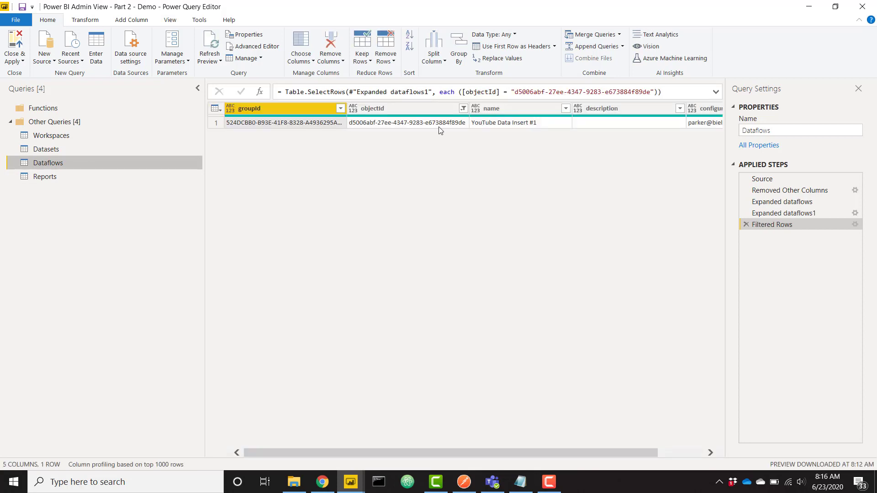
double_click(412, 113)
text(dataflowId)
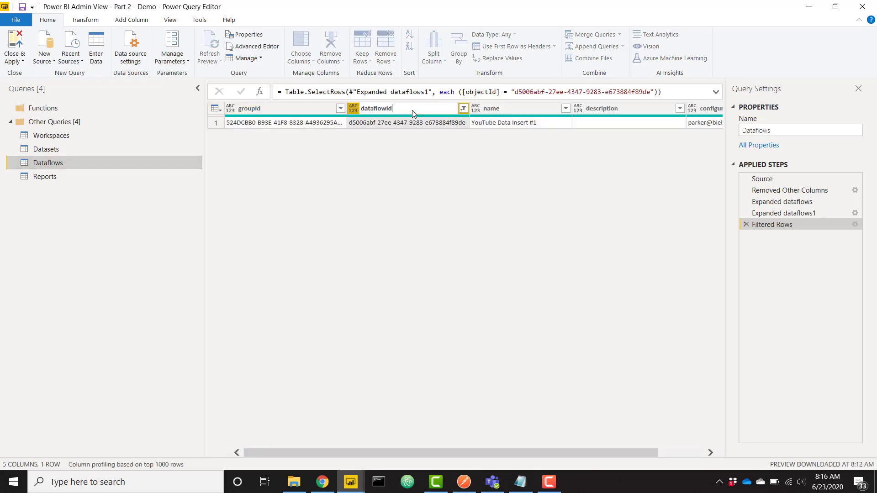
key(Return)
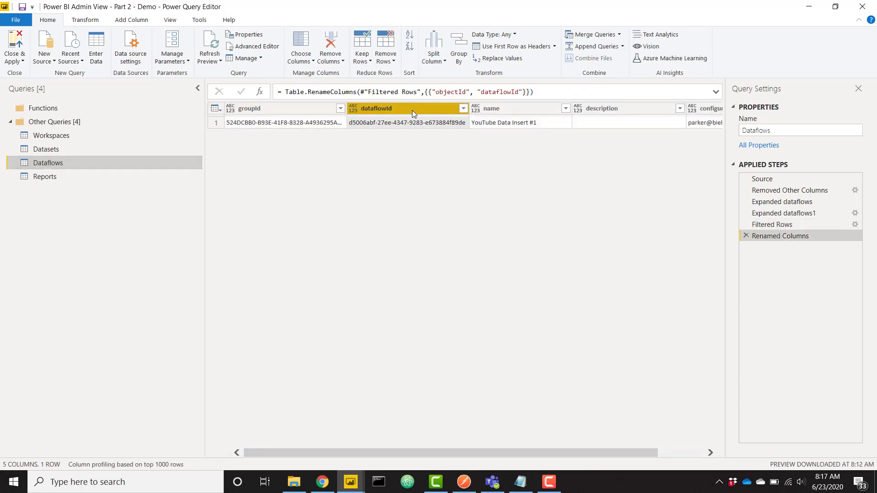
Step: Rename the name column to dataflowName, dismissing the duplicate-name conflict warning
double_click(519, 108)
text(data)
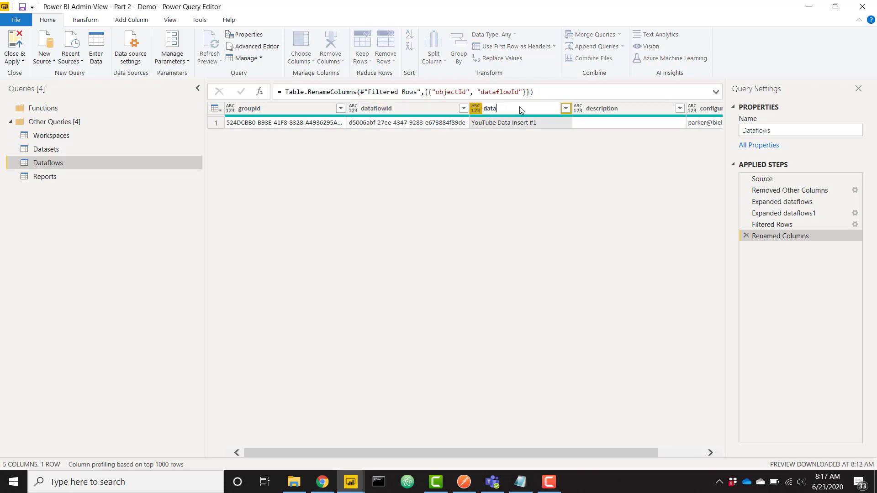
text(flowId)
key(Return)
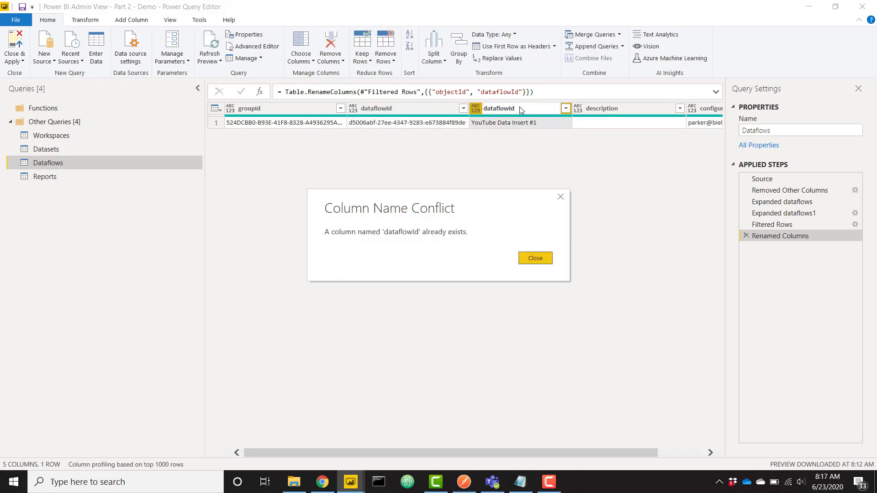
click(560, 197)
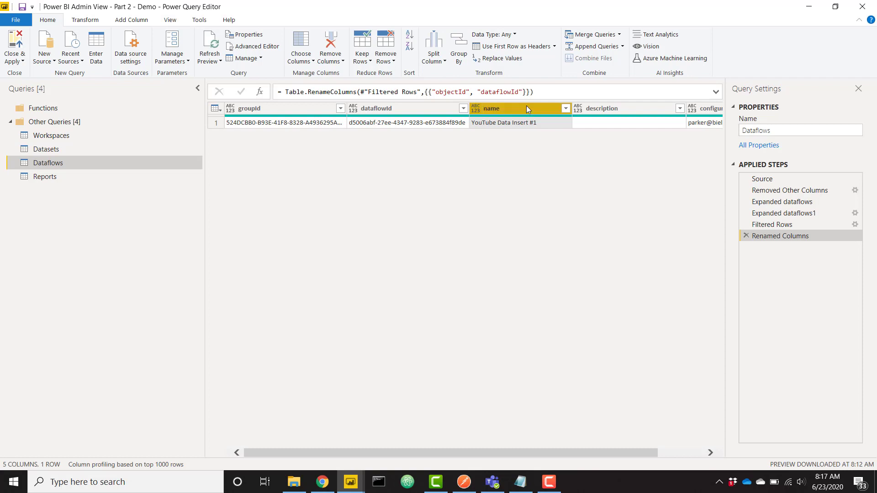
double_click(526, 108)
text(dataflowN)
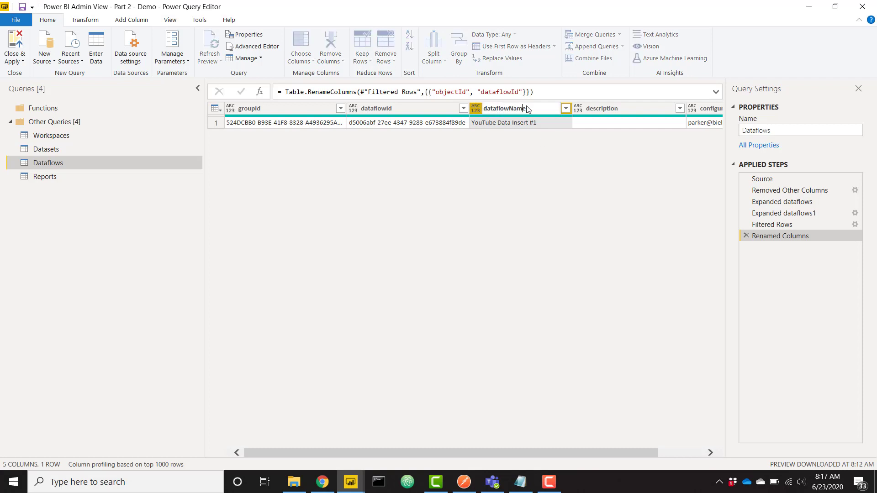
key(Return)
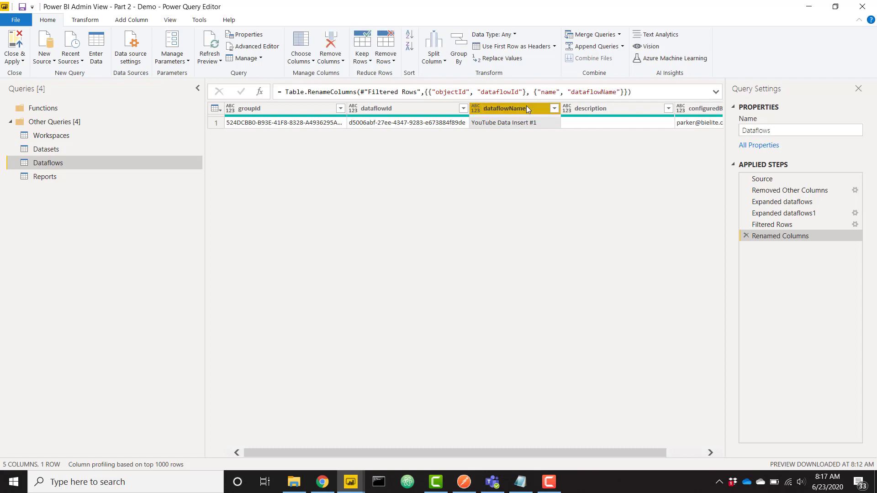
Step: Create a new Workspaces reference query keeping only groupId and dashboards
click(48, 137)
right_click(49, 137)
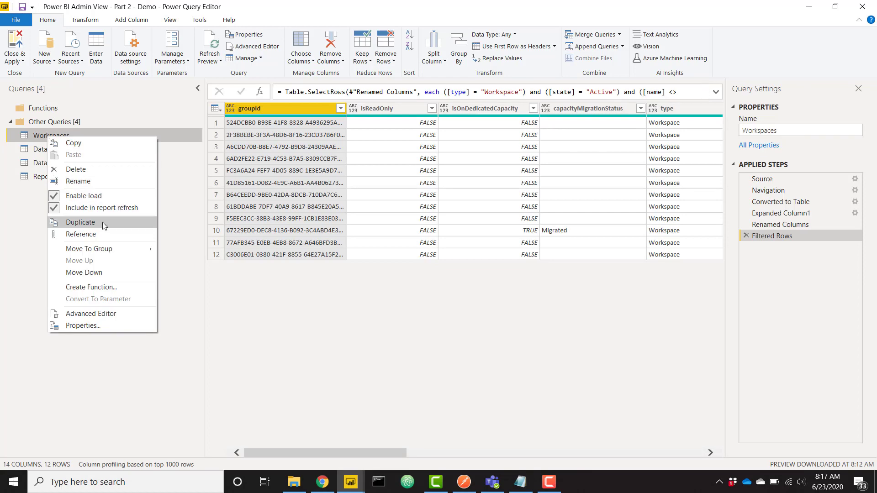
click(97, 235)
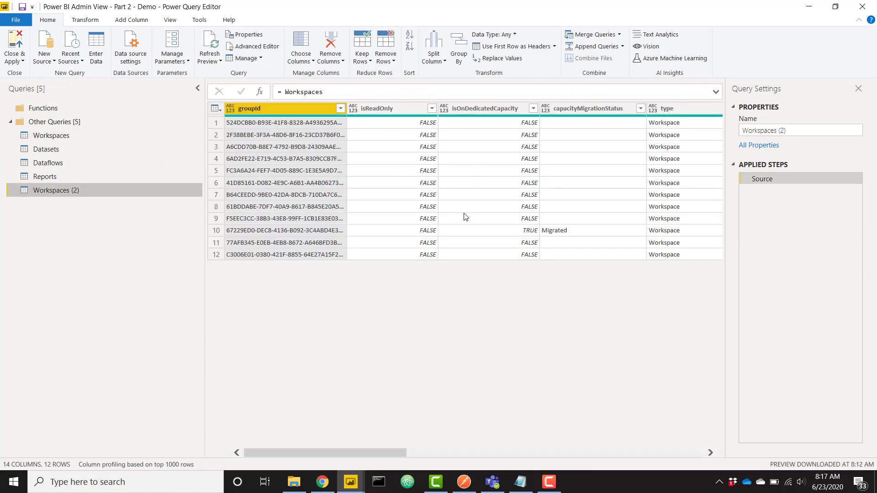
scroll(465, 217, right, 5)
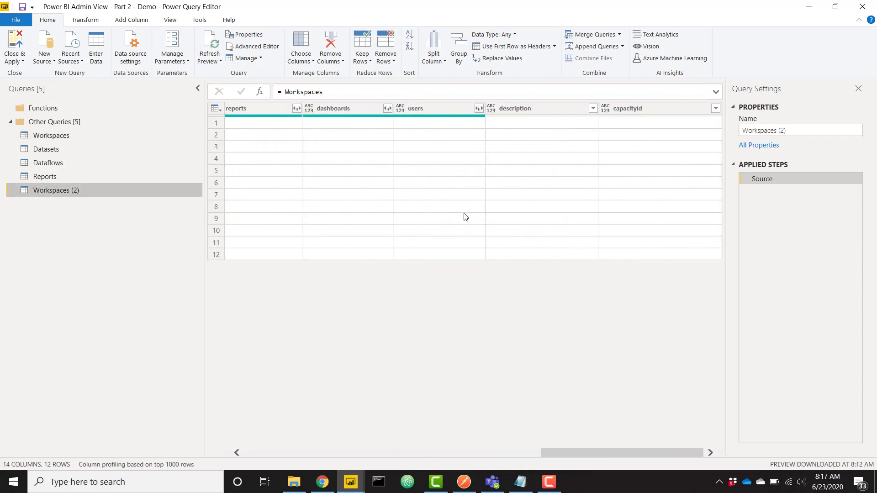
click(371, 109)
right_click(371, 109)
click(402, 140)
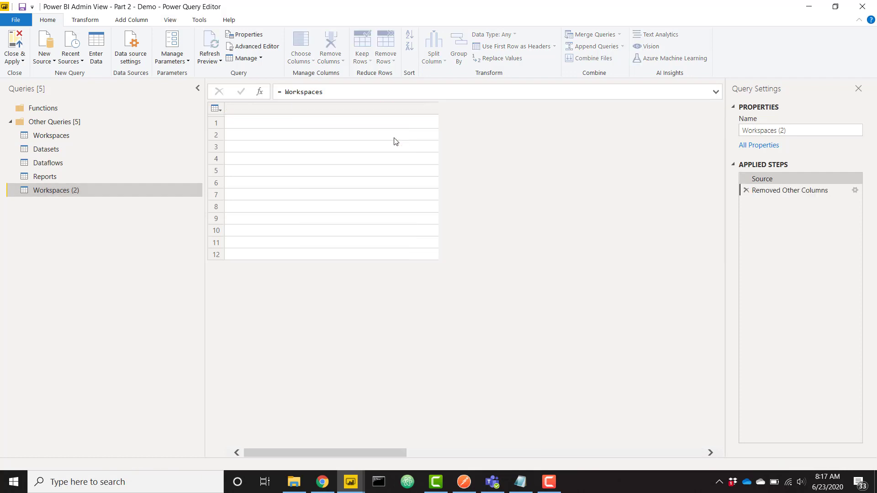
Step: Expand dashboards into rows with id, displayName and isReadOnly, filtering out null ids
click(432, 109)
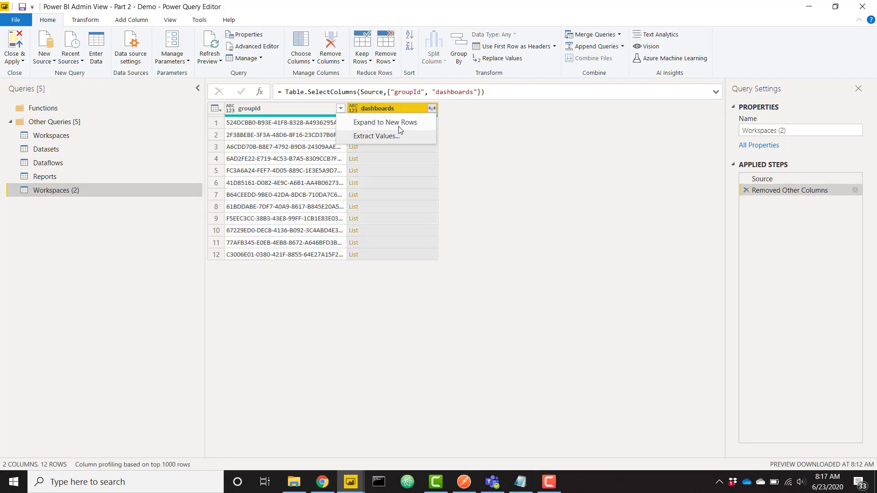
click(398, 125)
click(432, 108)
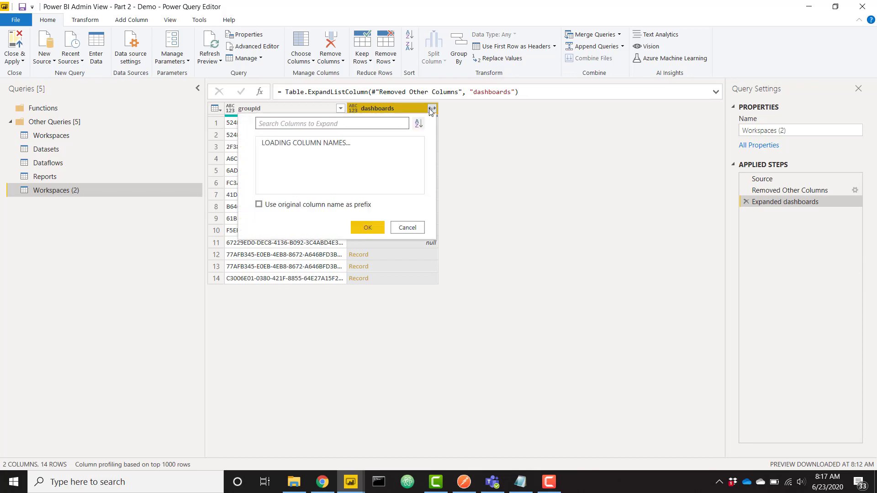
click(363, 245)
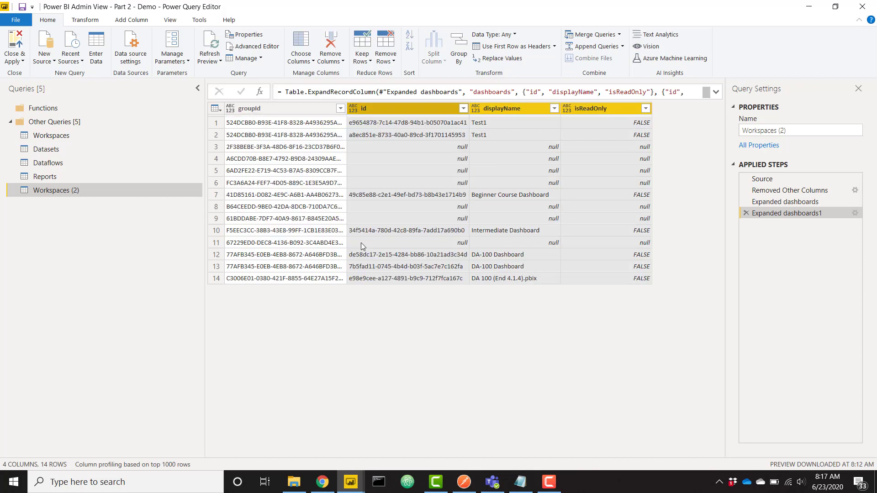
click(464, 110)
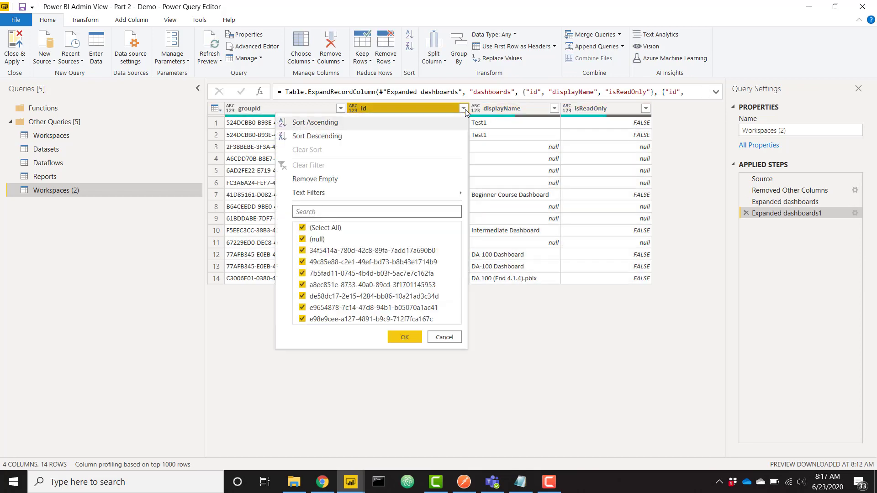
click(352, 240)
click(404, 338)
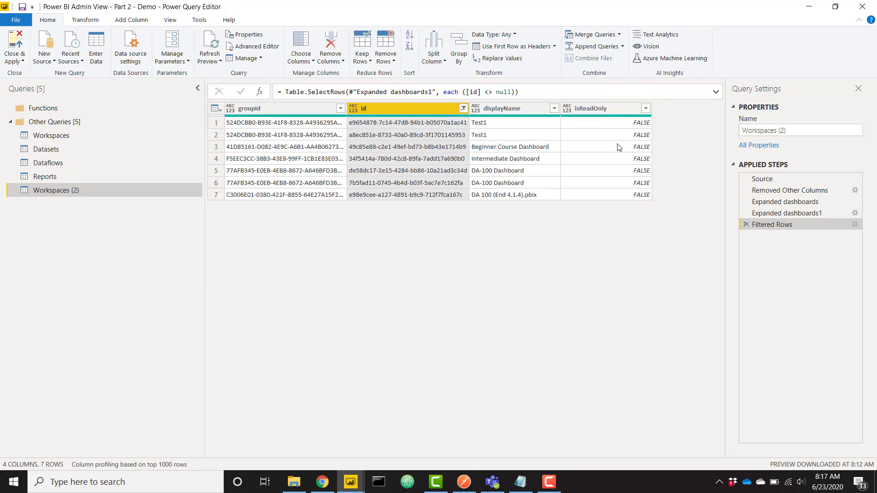
Step: Rename the id and displayName columns to dashboardId and dashboardName
double_click(410, 112)
text(d)
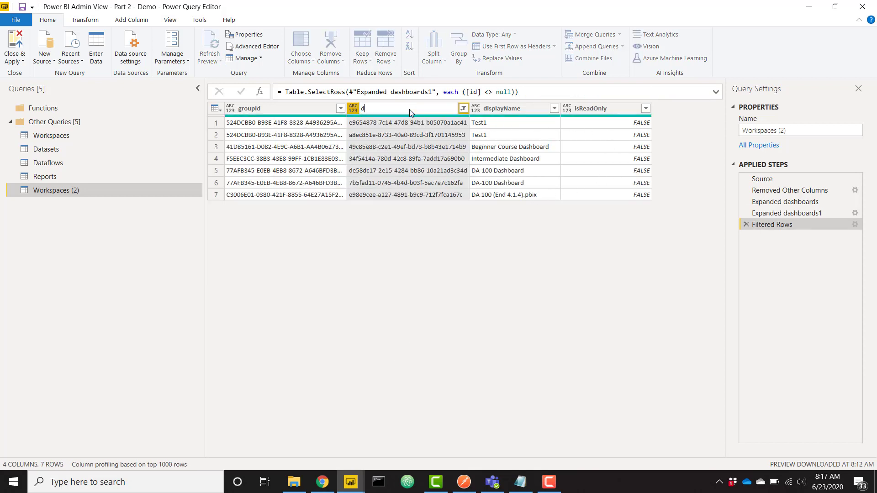
text(ashboardId)
key(Return)
click(523, 112)
double_click(523, 113)
text(d)
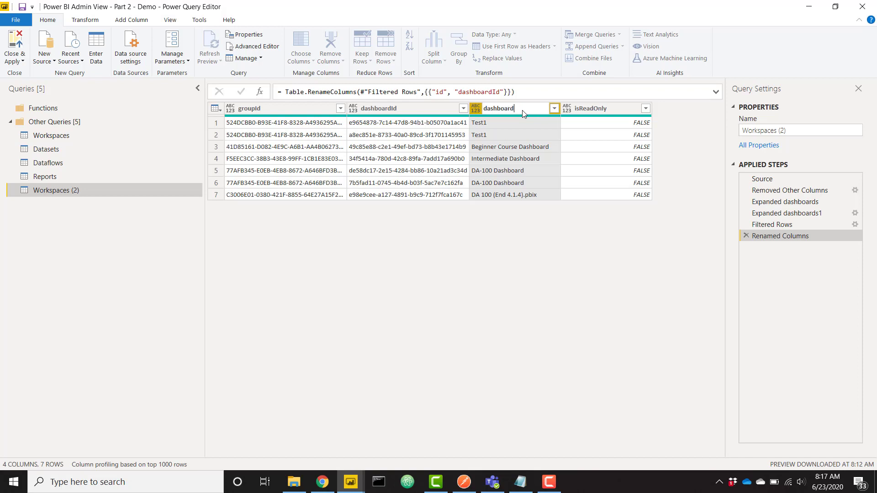
text(athboardName)
key(Return)
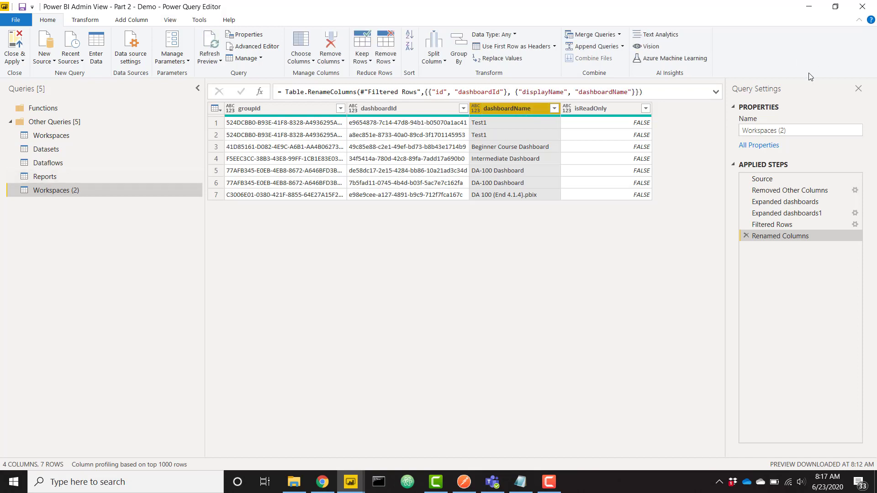
Step: Name the new query Dashboards and return to the Workspaces query
click(798, 127)
text(Dashb)
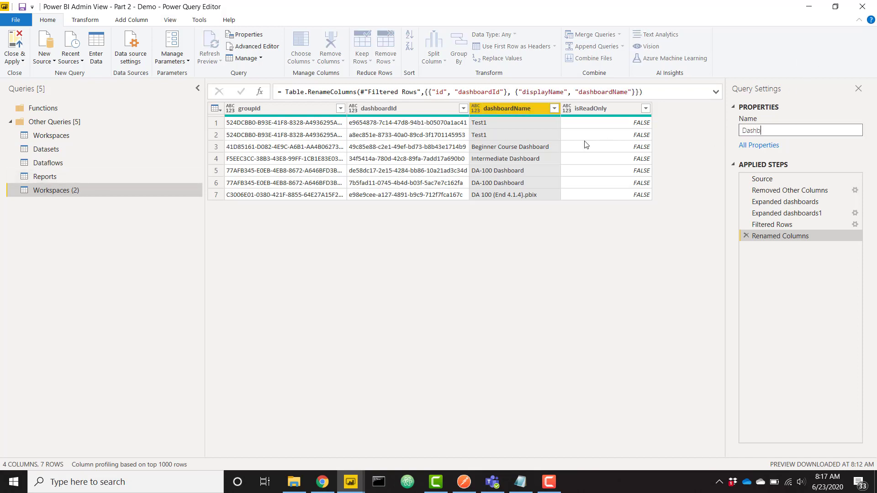
text(oards)
key(Return)
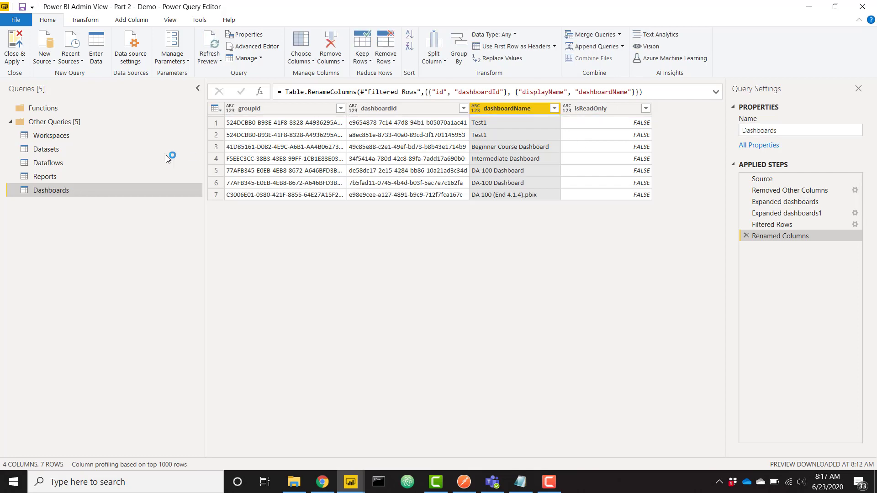
click(80, 133)
Step: Create another Workspaces reference keeping groupId and users, expanded into rows with all user fields
right_click(81, 133)
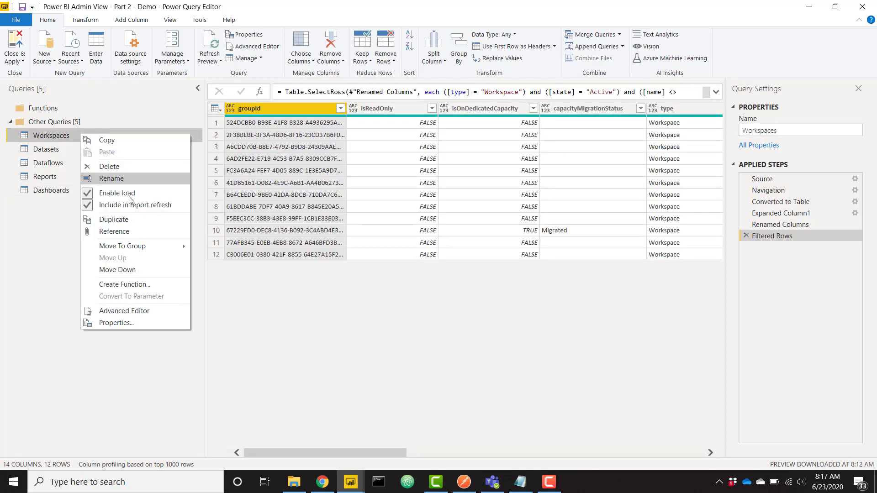
click(108, 232)
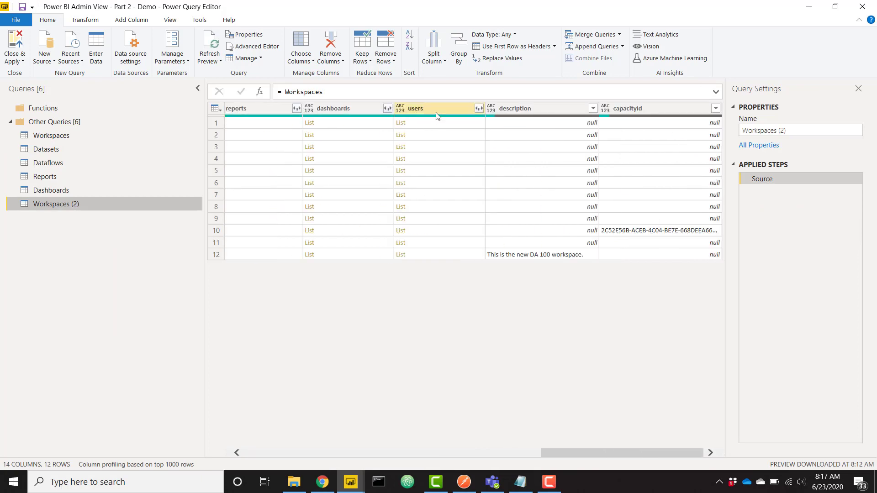
click(436, 113)
right_click(436, 112)
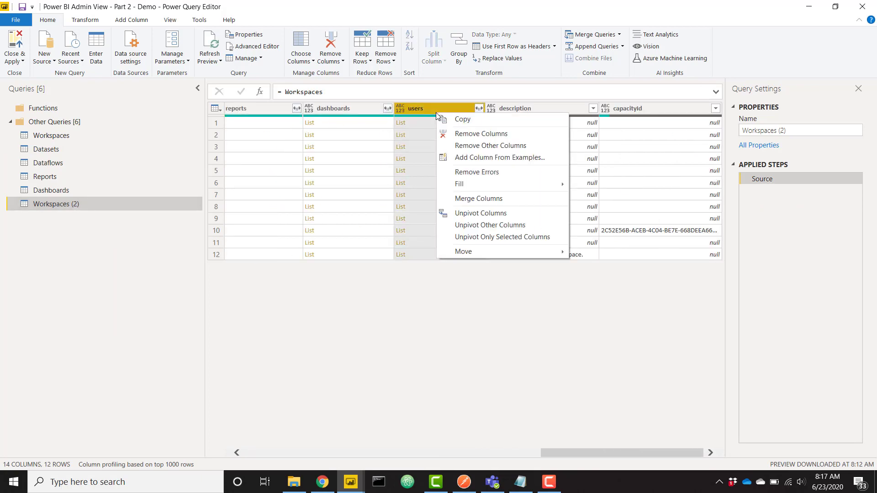
click(466, 146)
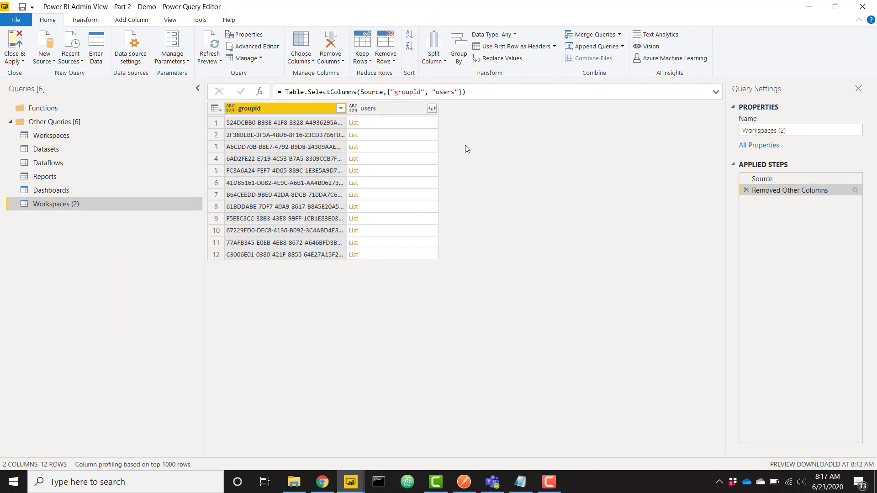
click(434, 109)
click(405, 122)
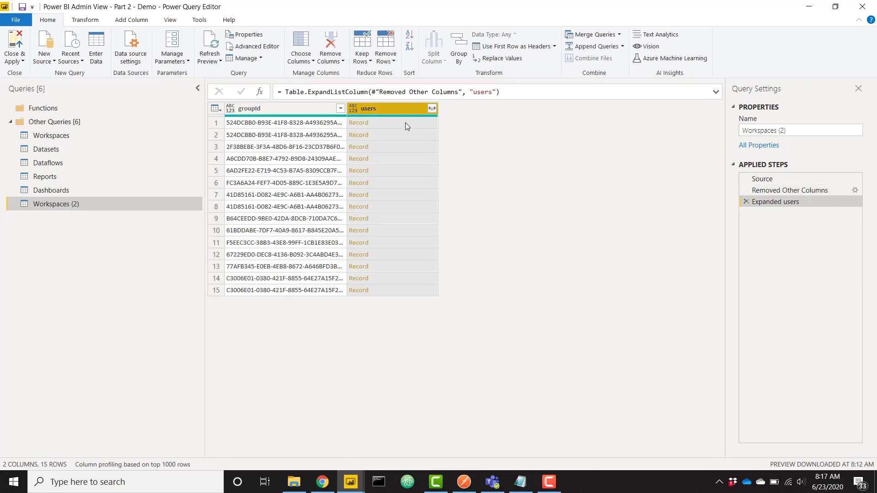
click(432, 108)
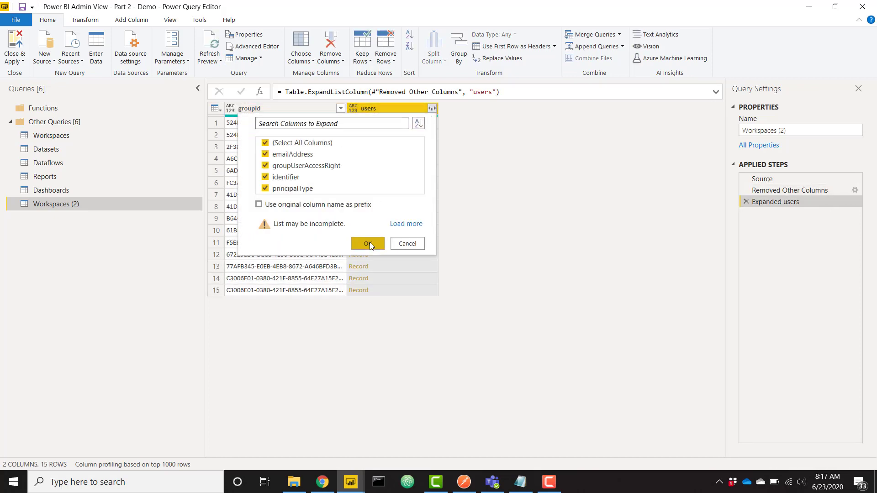
click(368, 243)
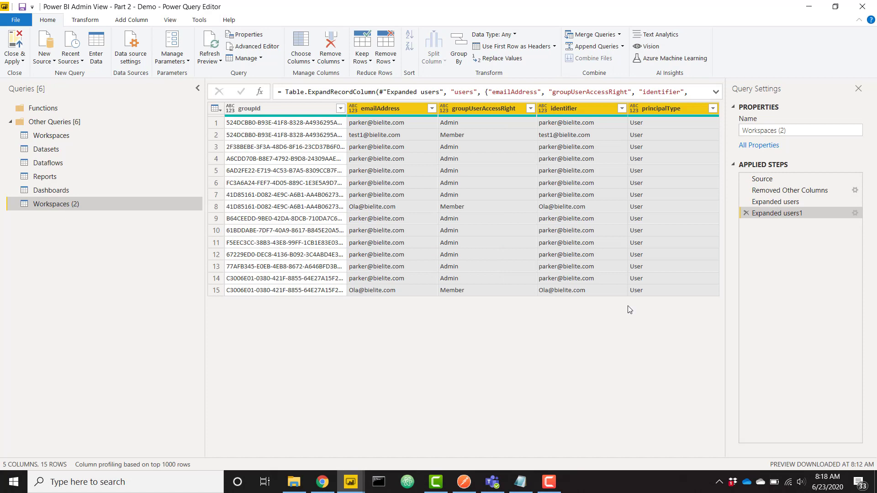
Step: Name the new query Users and go back to the Workspaces query
triple_click(804, 131)
text(Users)
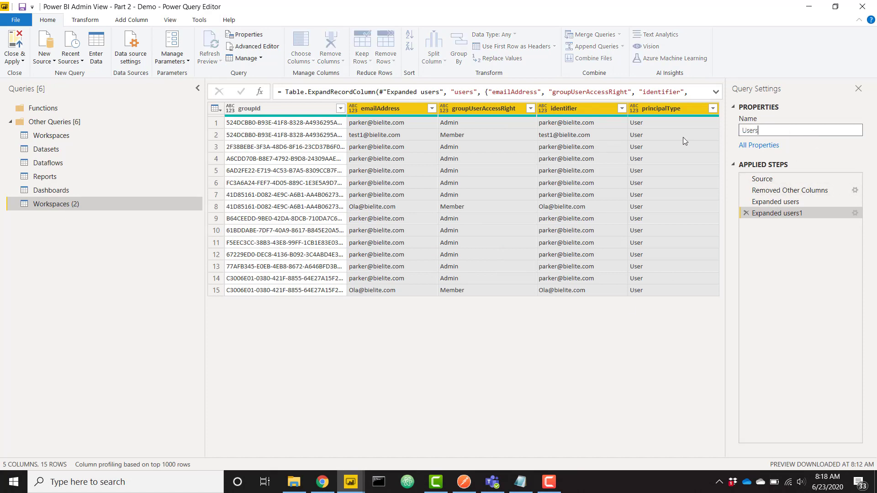
key(Return)
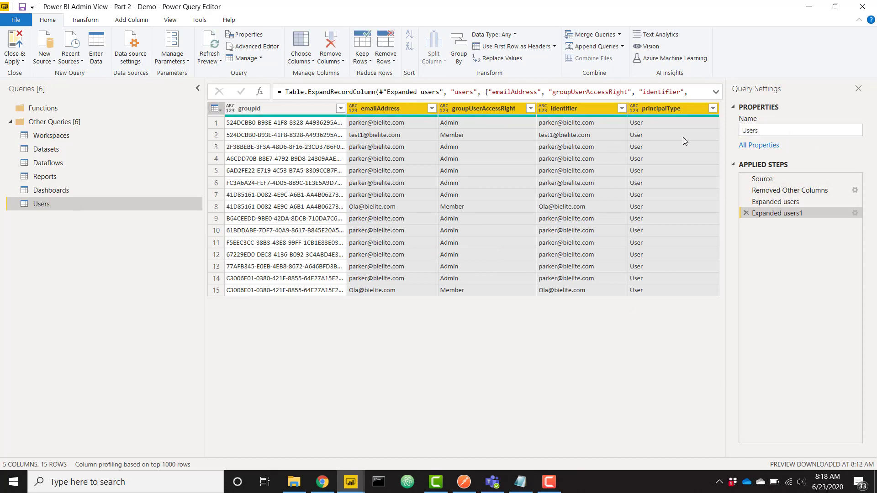
click(127, 136)
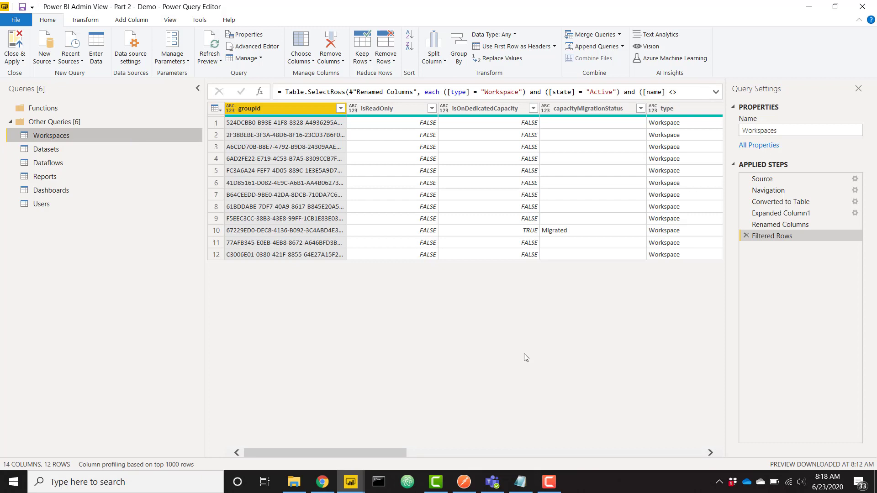
click(329, 480)
Step: Continue past sign-in to the registration form and enter the application name Admin View Demo
click(51, 5)
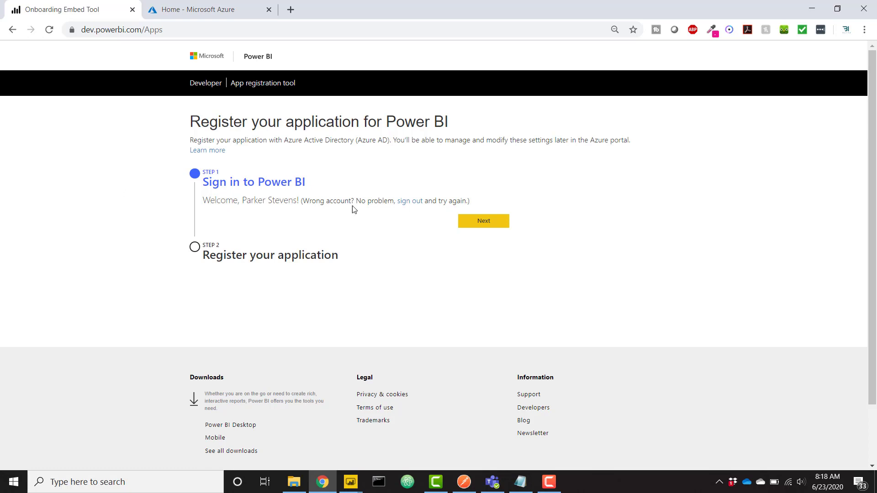
click(497, 228)
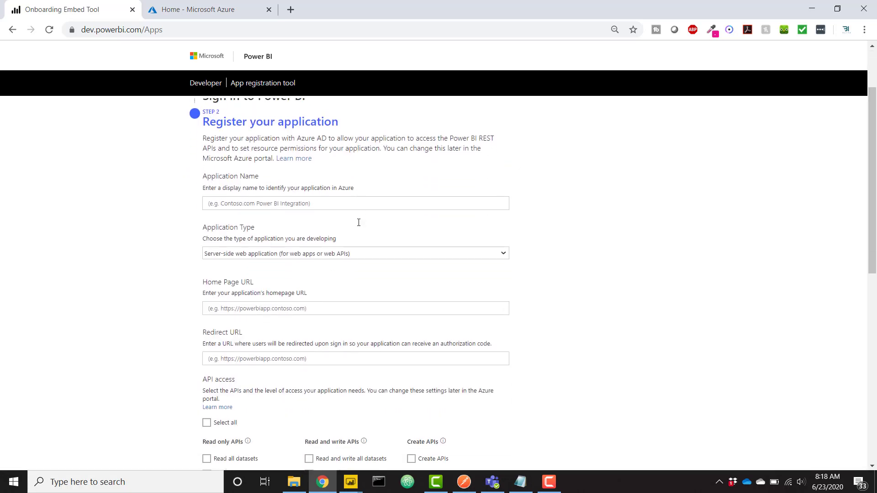
click(358, 223)
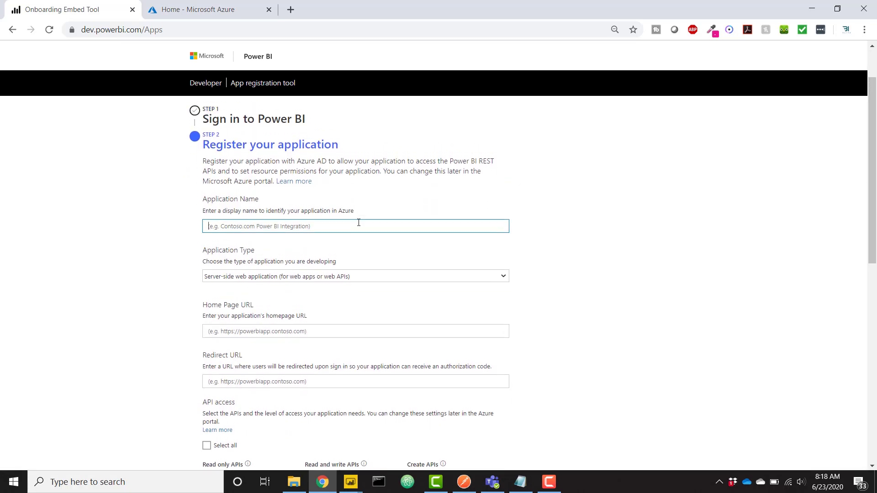
text(Admin View Demo)
Step: Set the application type to Native
click(351, 277)
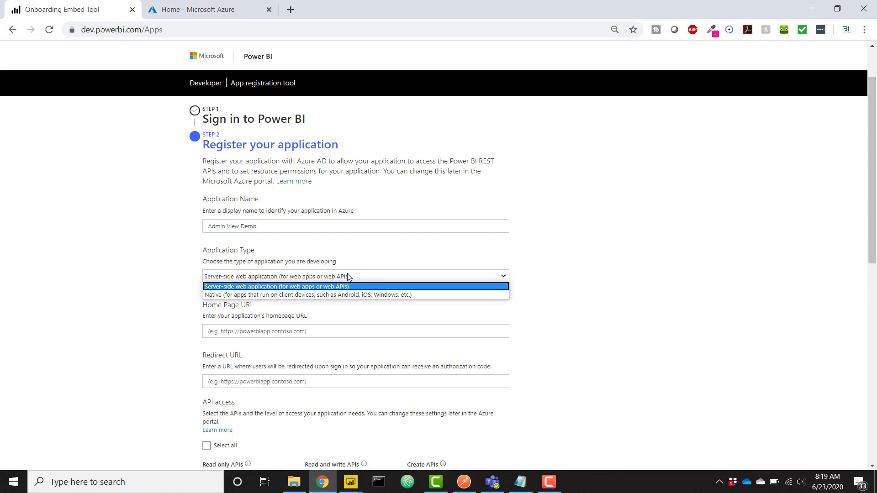
click(328, 295)
click(170, 302)
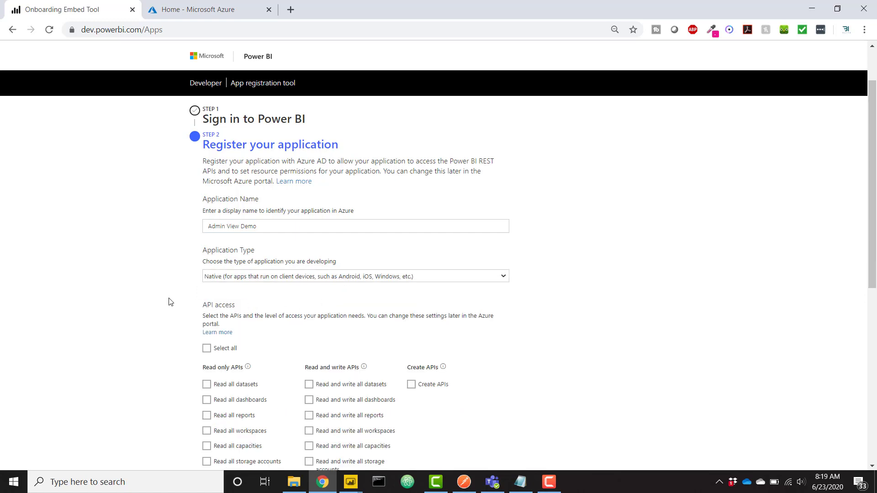
scroll(170, 302, down, 2)
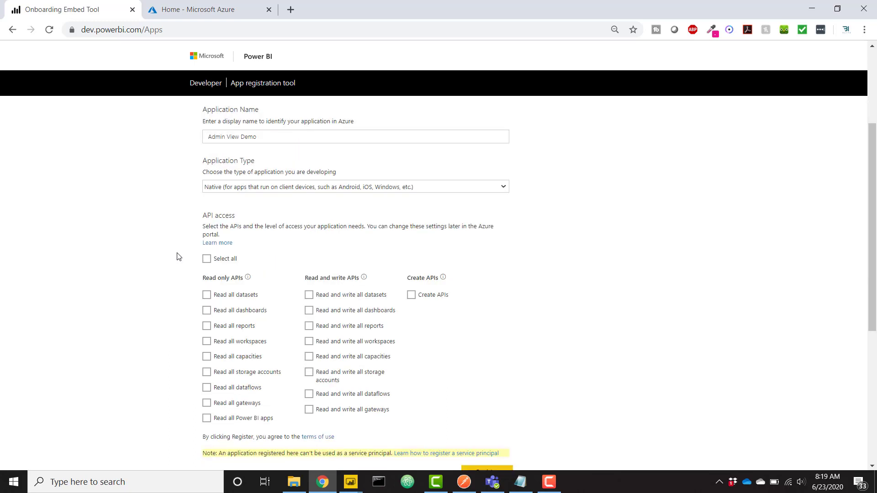
scroll(177, 257, down, 1)
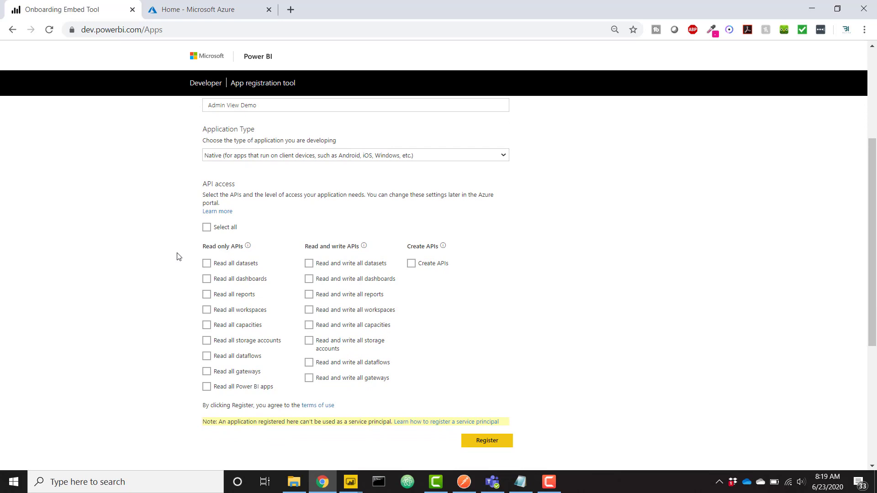
Step: Grant read-only access to dashboards, reports, workspaces, capacities, storage accounts, dataflows, gateways and apps
click(207, 279)
click(207, 295)
click(206, 310)
click(206, 326)
click(207, 341)
click(207, 356)
click(207, 372)
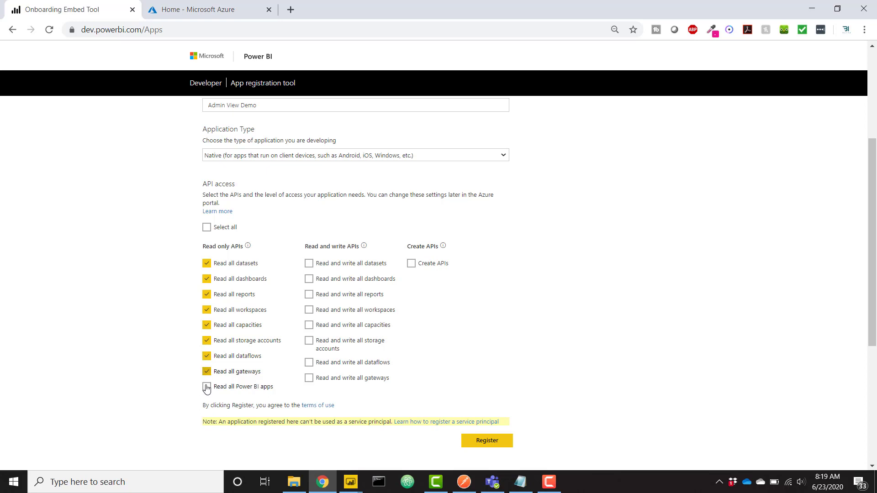
click(206, 388)
Step: Register the Admin View Demo application and go to the Azure portal home
scroll(662, 378, down, 1)
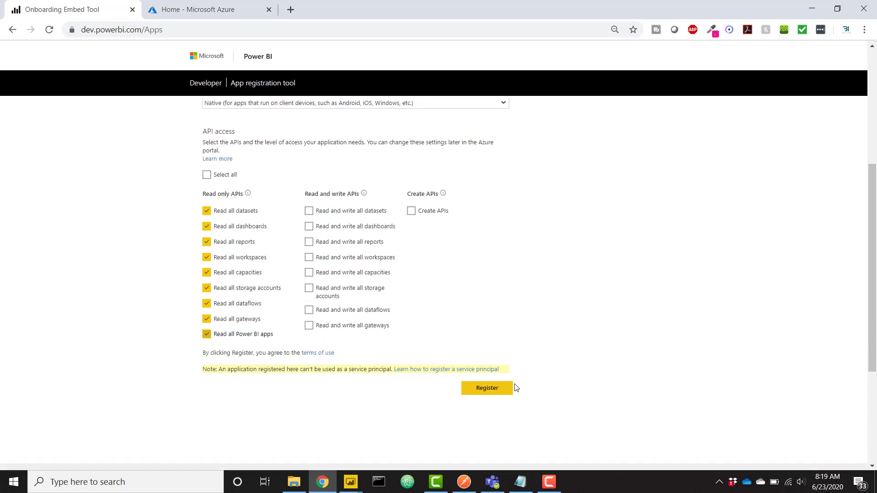
click(505, 392)
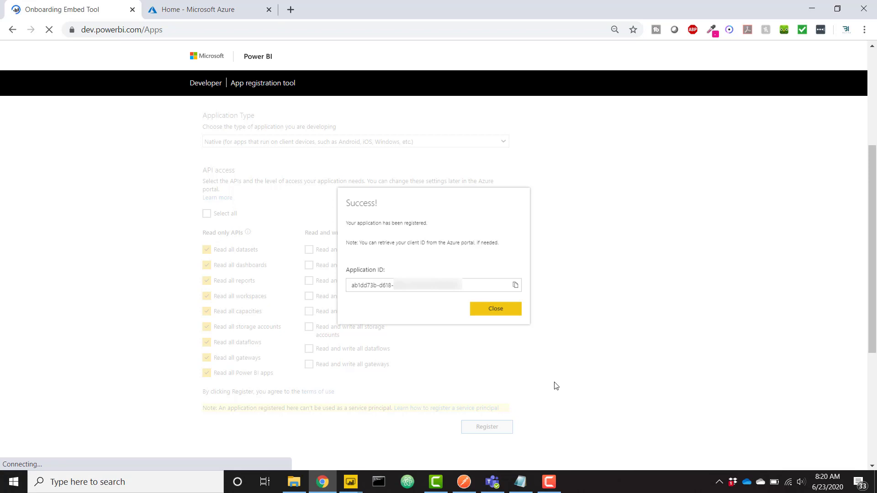
click(213, 14)
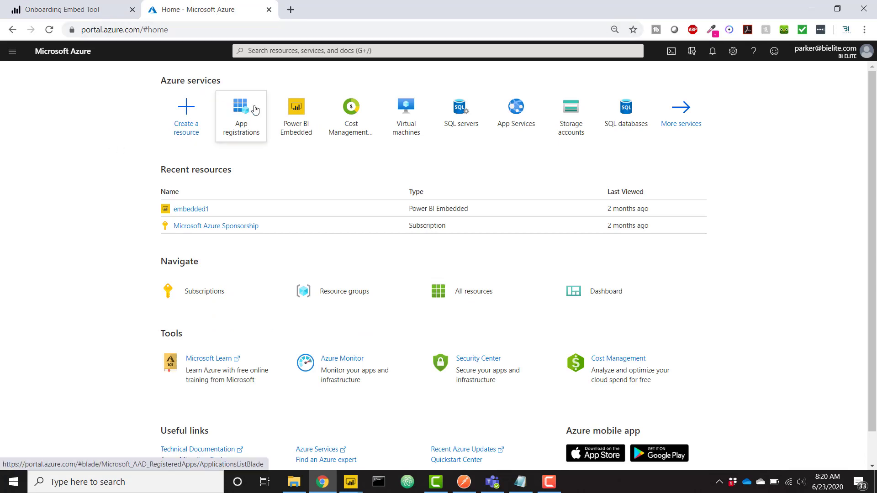
Step: Find Admin View Demo through the App registrations search and show its API permissions
click(295, 51)
text(app ref)
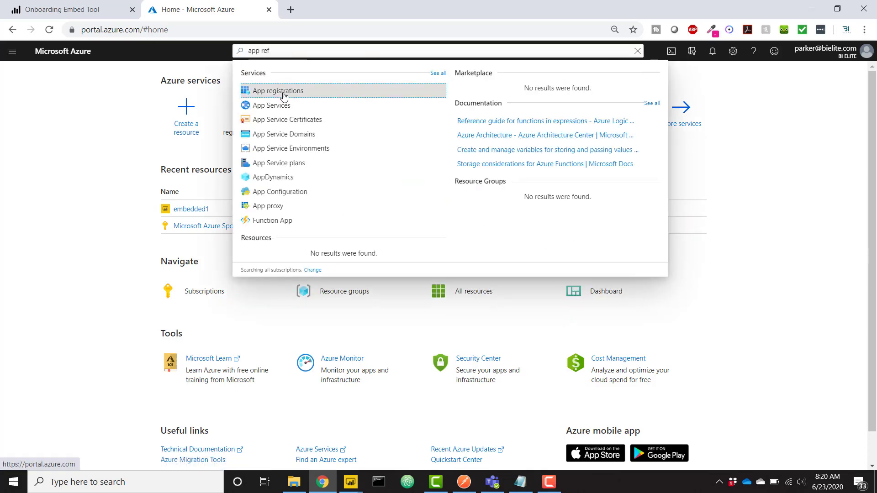
click(282, 93)
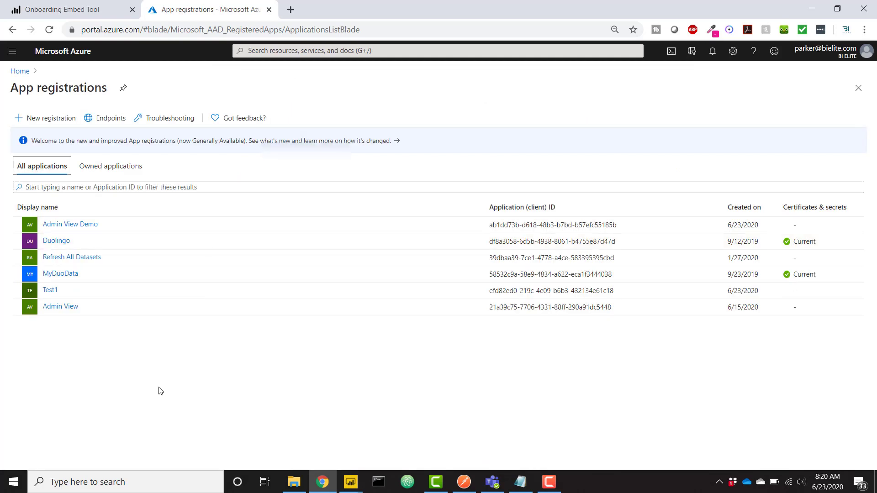
click(76, 225)
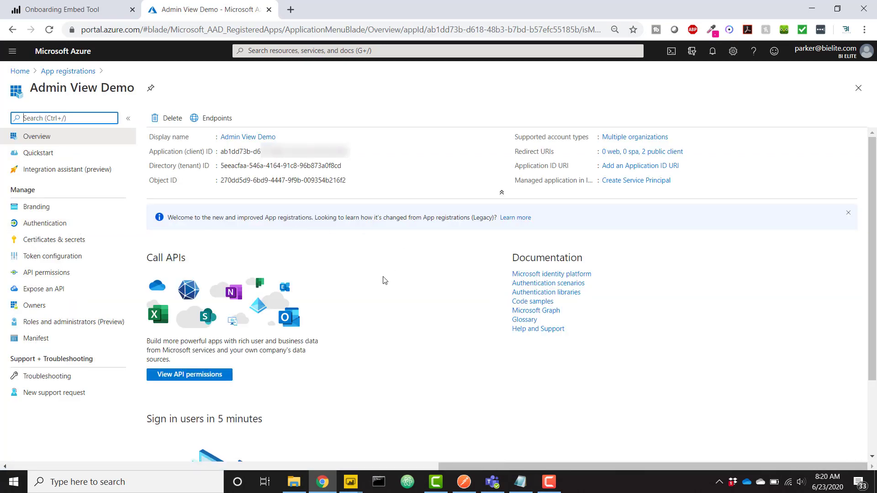
click(89, 273)
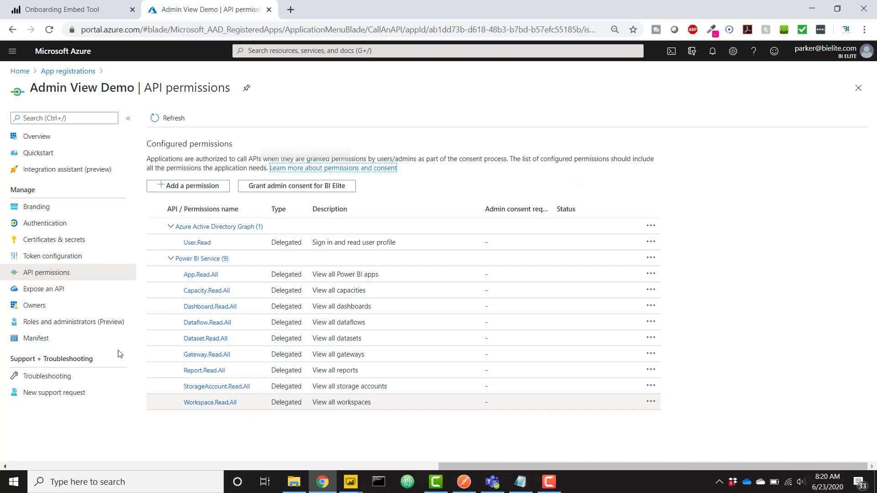
Step: Add the delegated Power BI Service permission Tenant.Read.All to the app
click(215, 187)
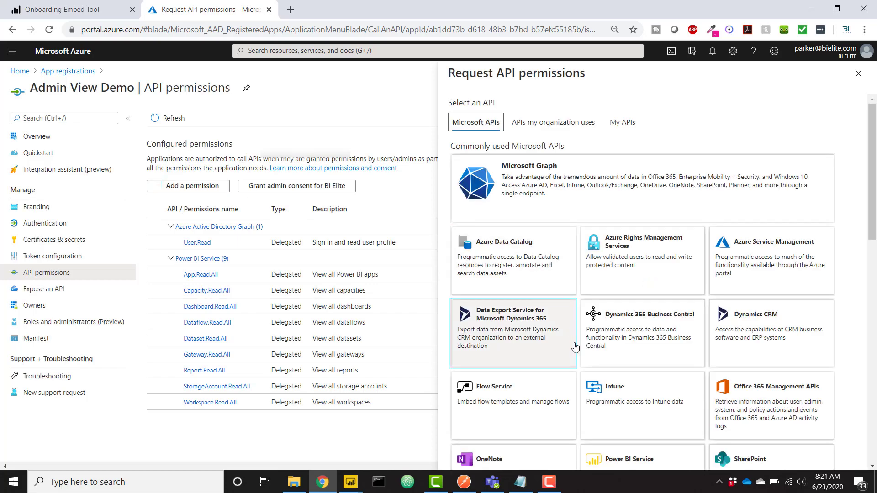
scroll(576, 347, down, 1)
click(657, 442)
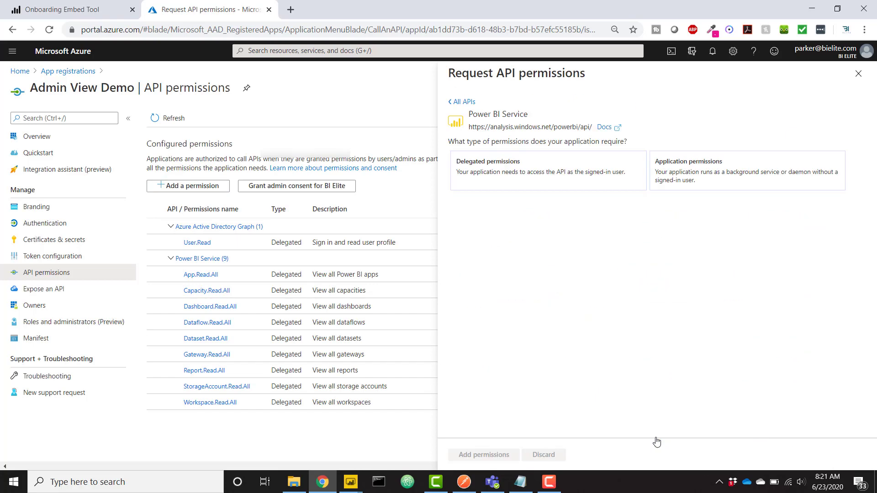
click(554, 180)
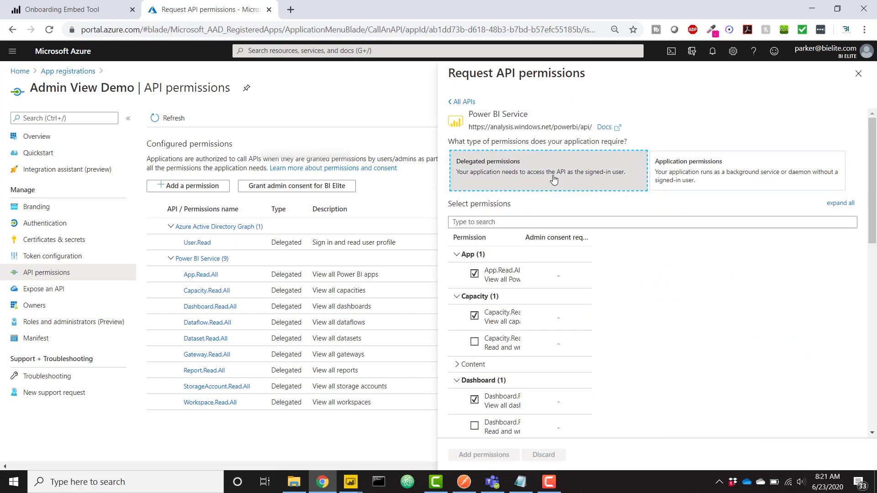
scroll(534, 355, down, 2)
scroll(534, 354, down, 9)
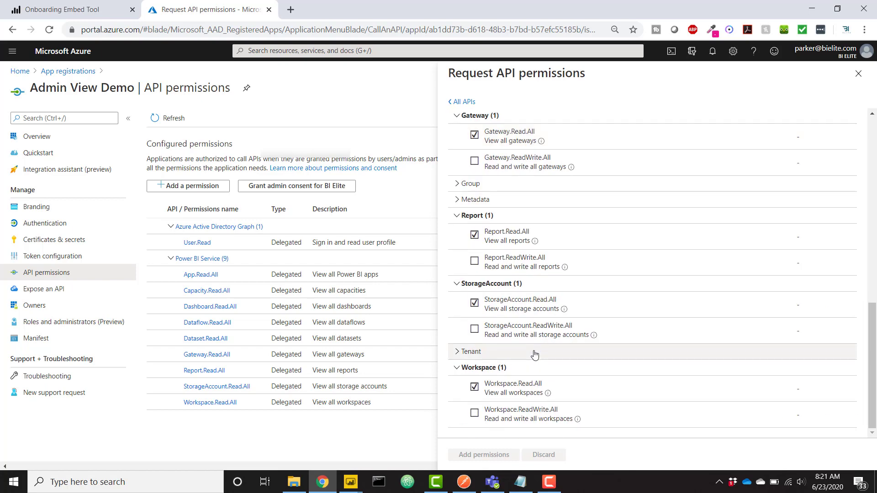
click(458, 354)
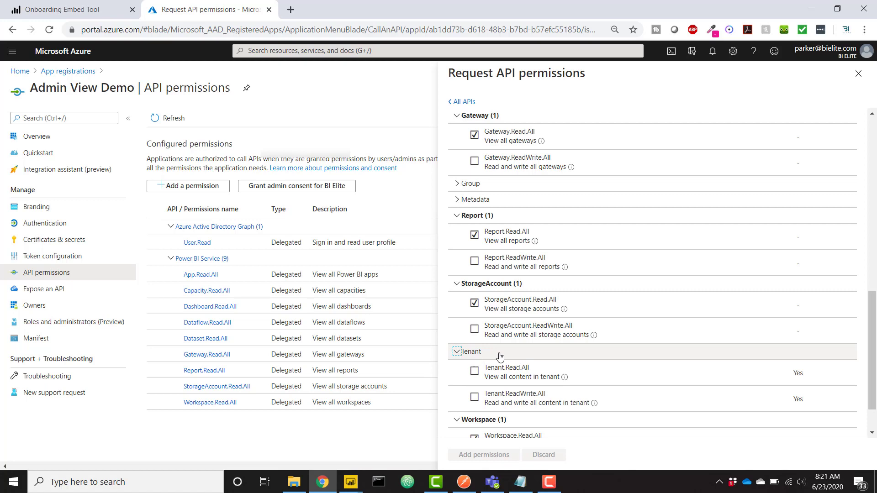
scroll(516, 354, down, 1)
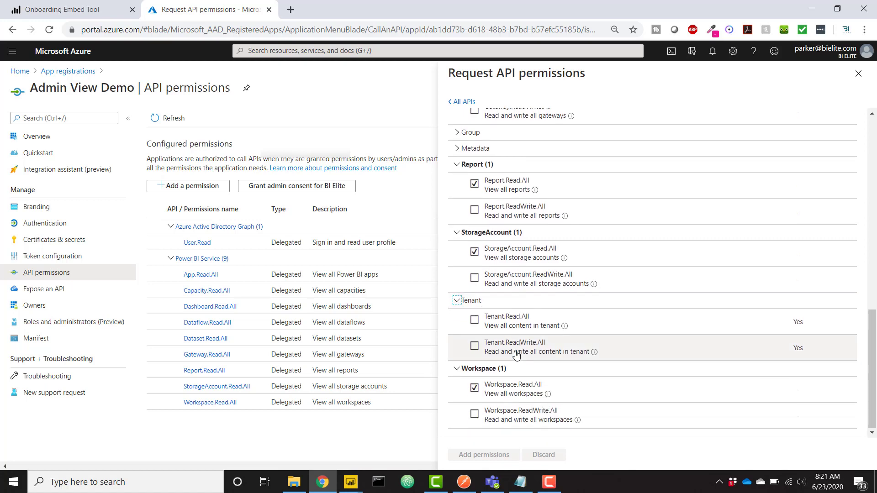
click(474, 321)
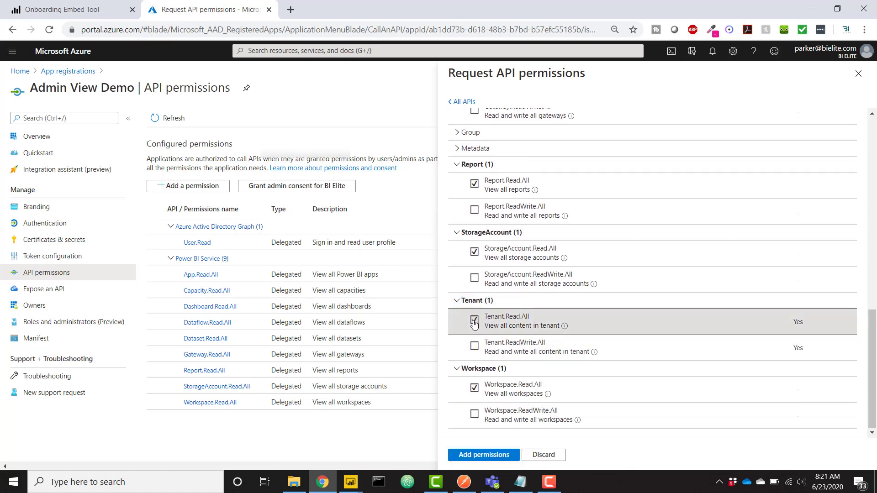
click(493, 457)
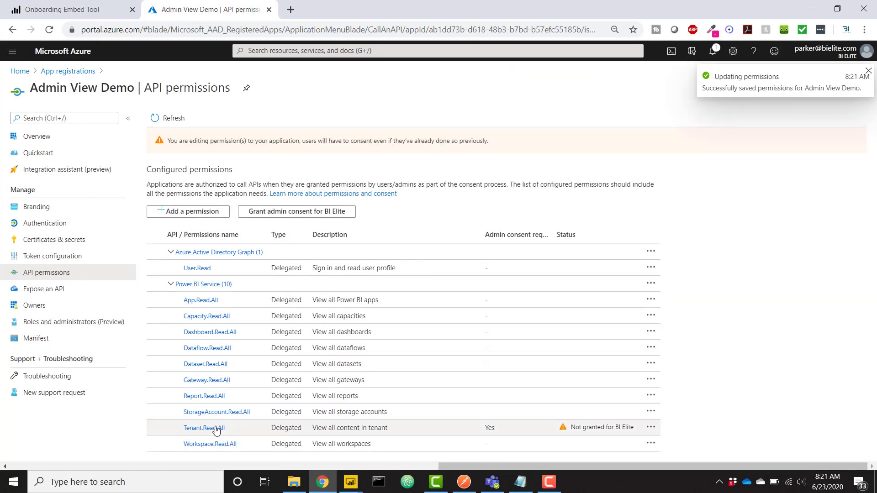
Step: Grant admin consent for all the app's permissions
click(318, 217)
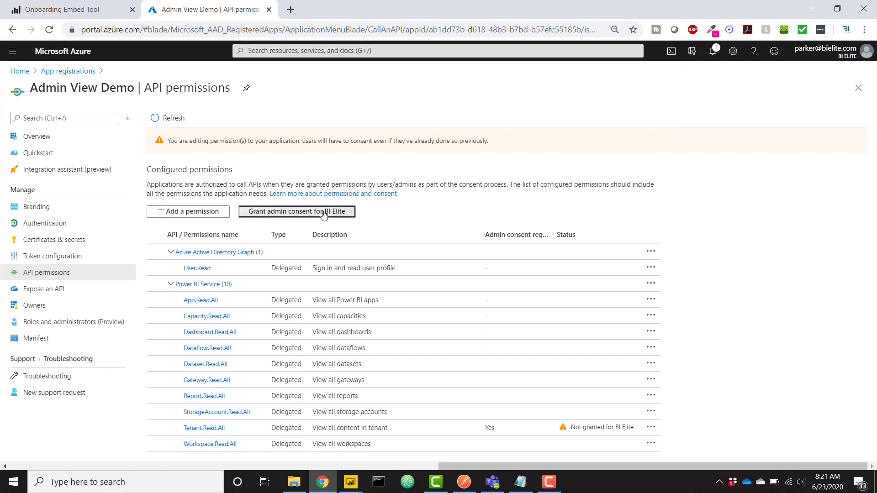
click(177, 170)
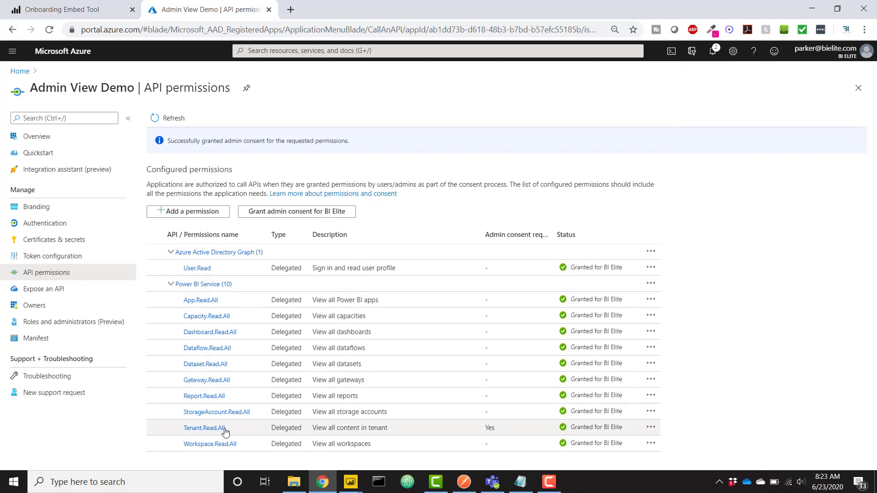
click(346, 485)
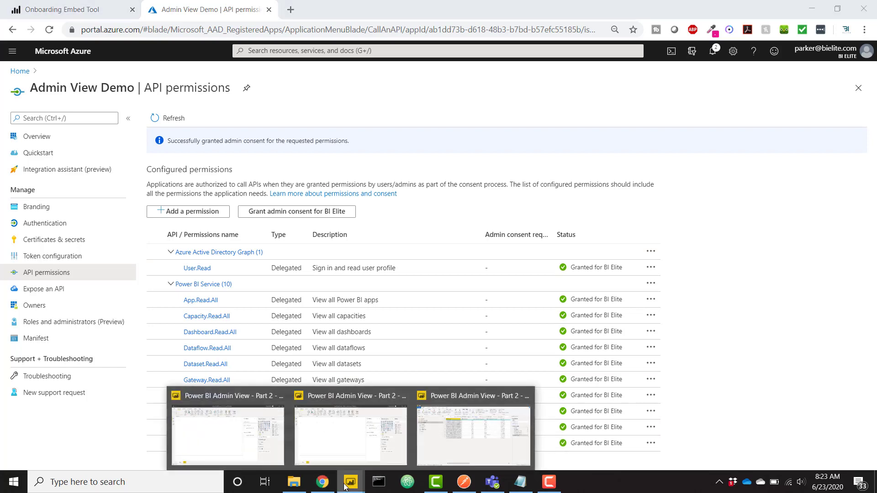
Step: Bring Power Query Editor forward to check Workspaces, then switch to Postman
click(437, 446)
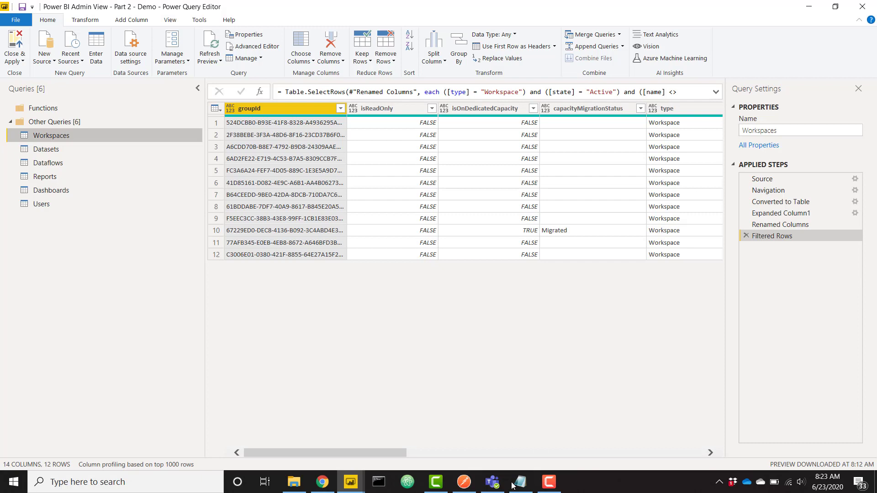
click(463, 484)
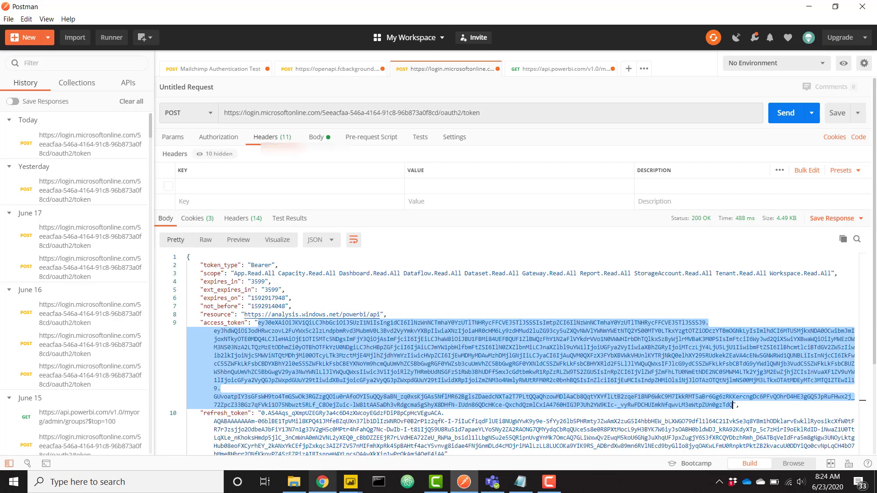
Step: Review the Admin View Demo registration, then show the token request's form-data body in Postman
click(322, 484)
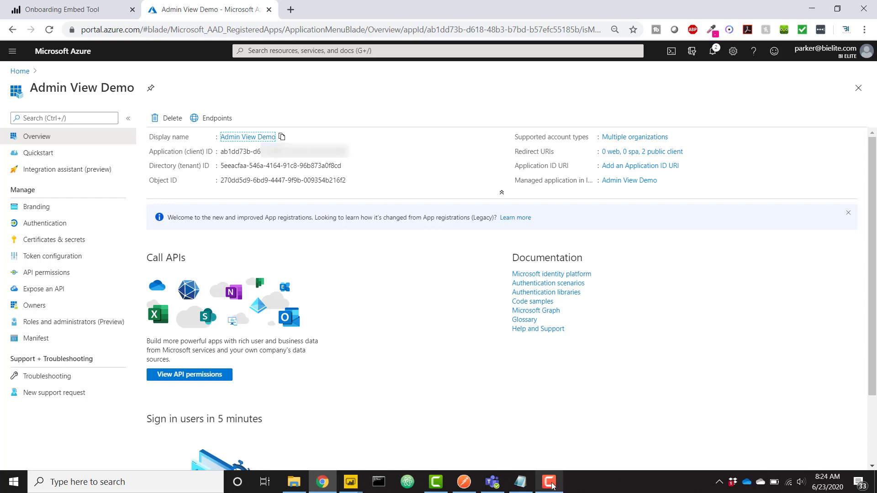
click(464, 483)
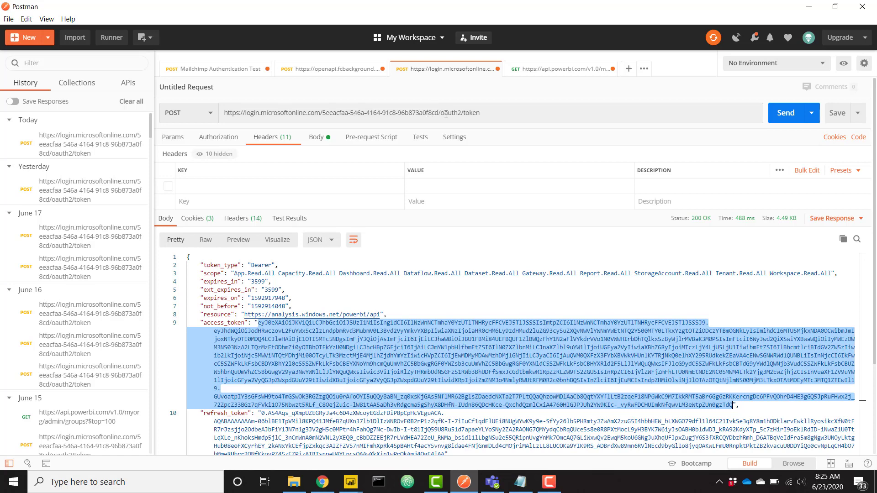
click(326, 141)
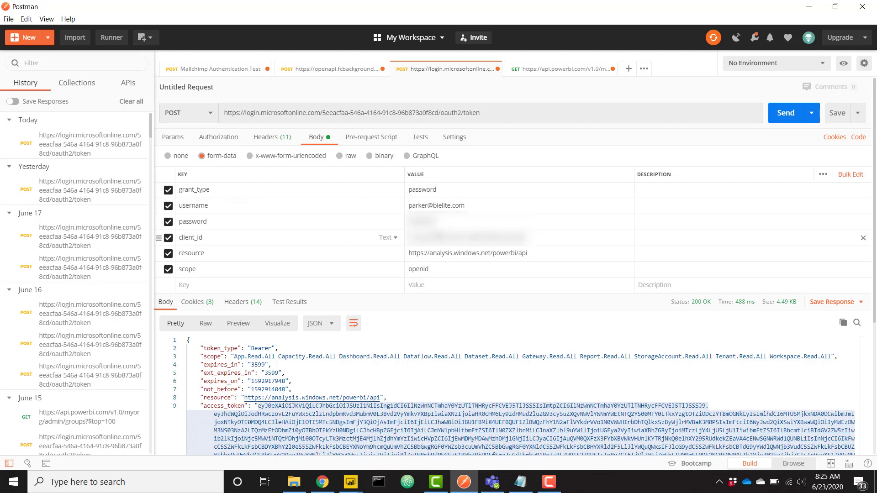
click(328, 487)
mouse_move(294, 152)
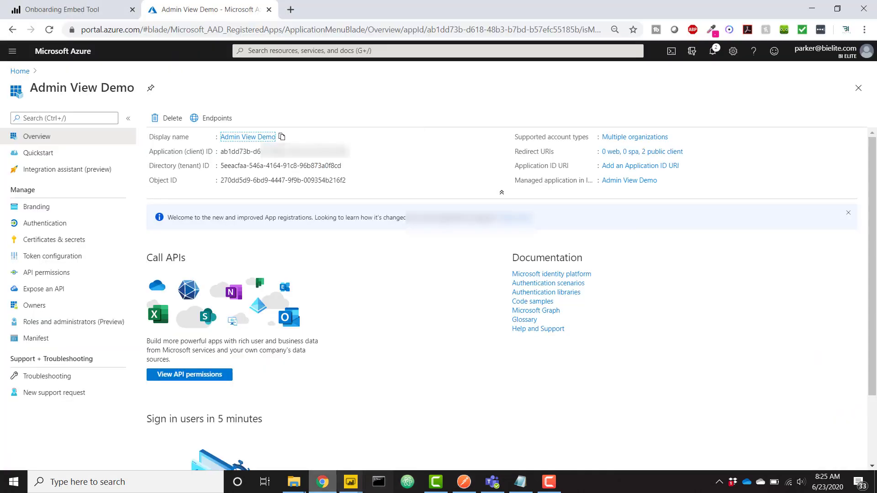
mouse_move(325, 486)
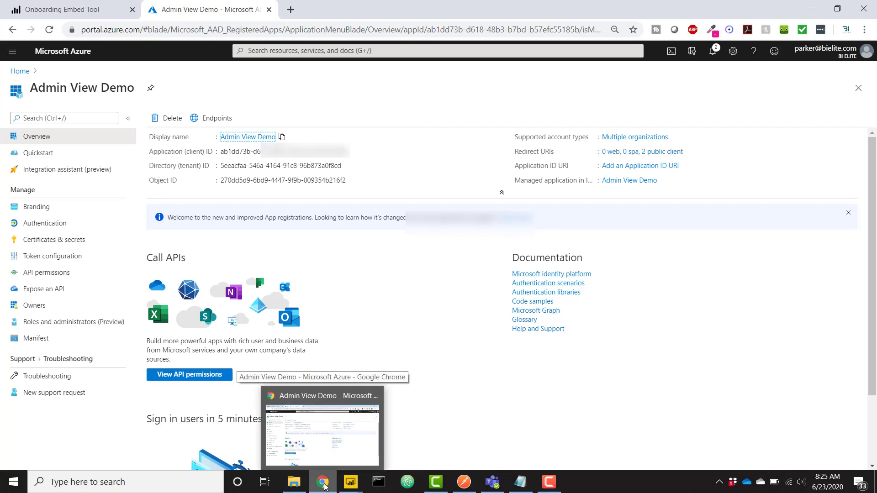
click(324, 486)
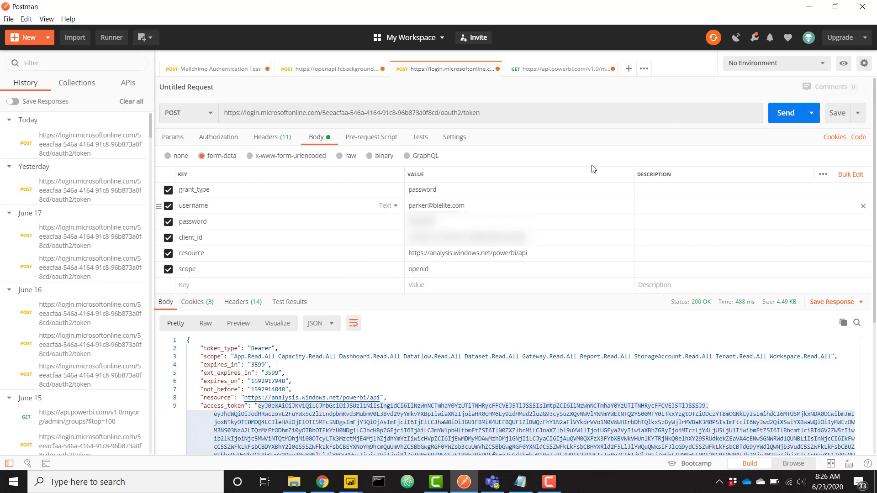
Step: Resend the token request for a fresh access token, then return to Power Query Editor
click(780, 119)
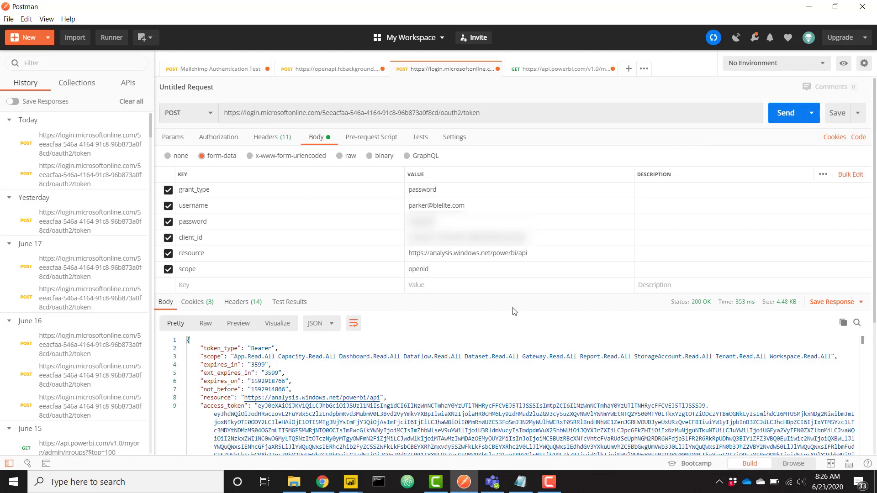
scroll(495, 341, down, 5)
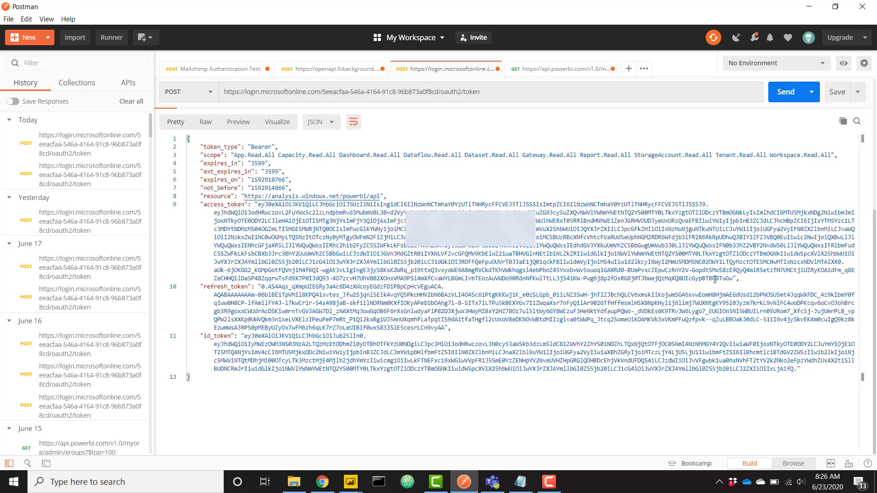
scroll(715, 279, up, 5)
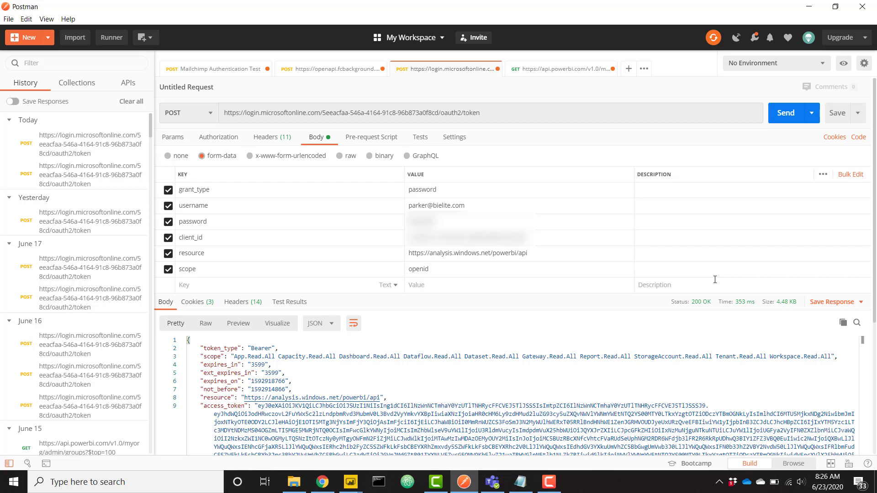
click(346, 484)
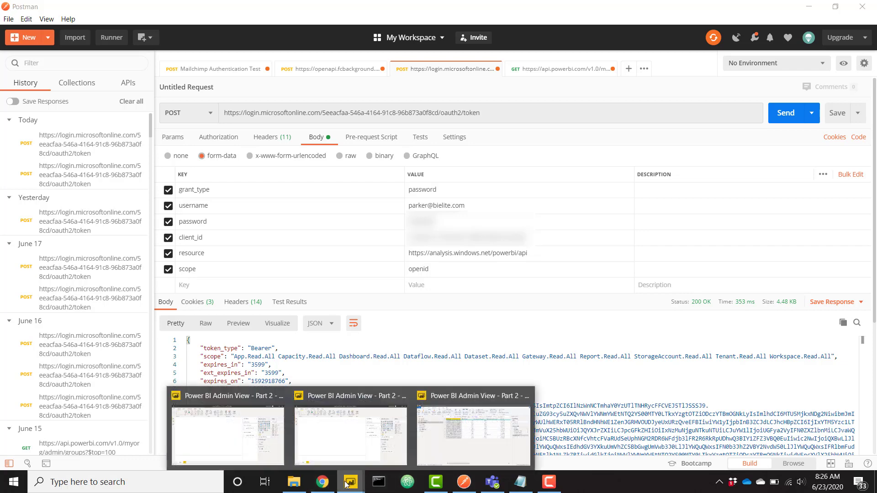
click(449, 434)
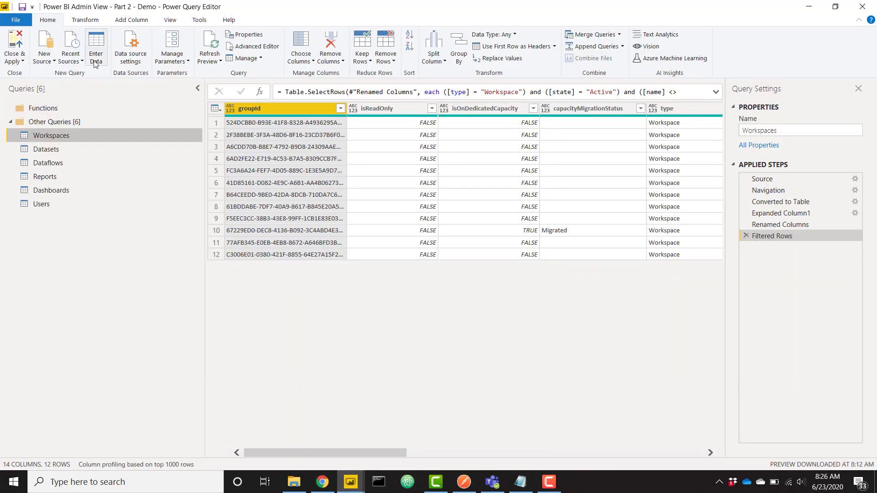
Step: Add a blank Query1 and copy the token-request code from Notepad
click(50, 61)
click(48, 231)
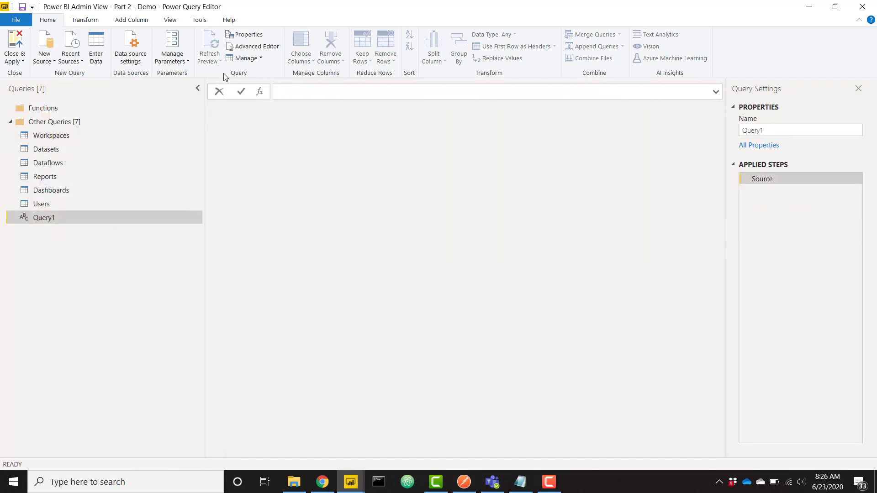
click(254, 46)
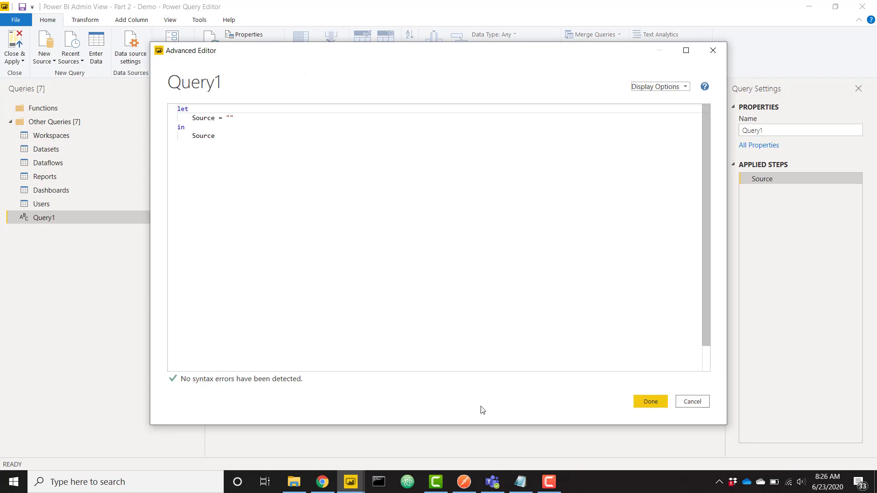
click(520, 485)
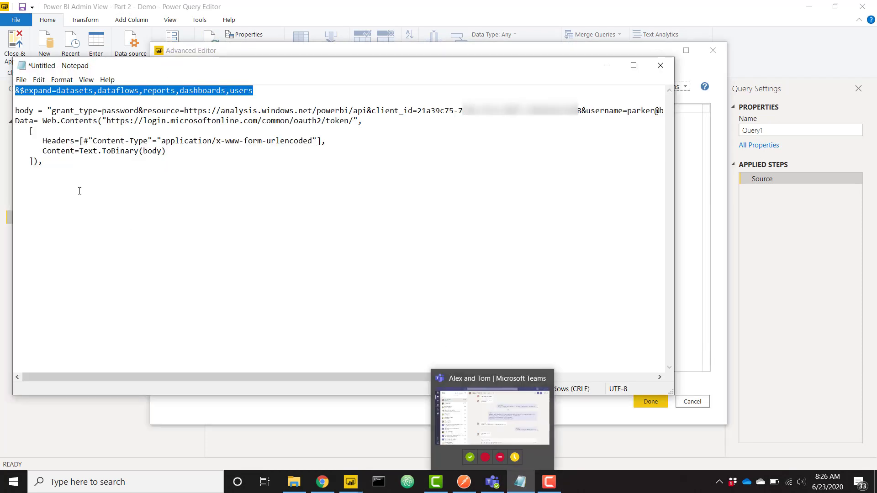
drag(44, 162, 1, 111)
key(ctrl+c)
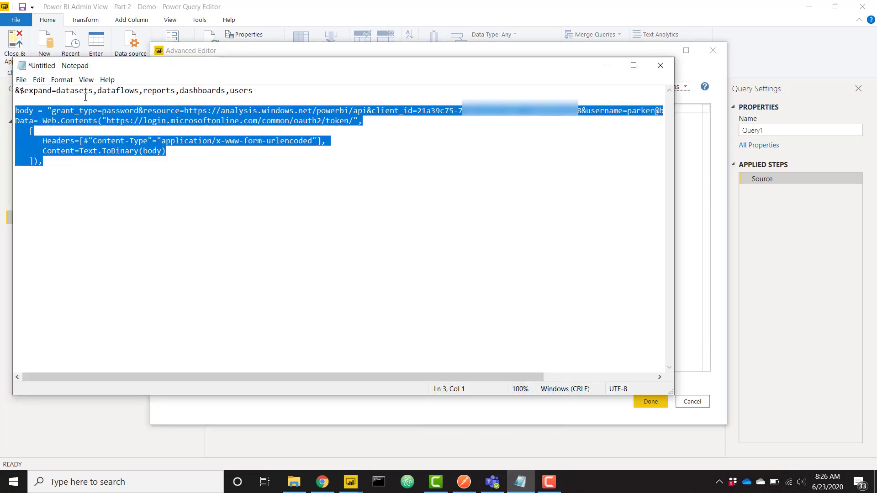
click(703, 218)
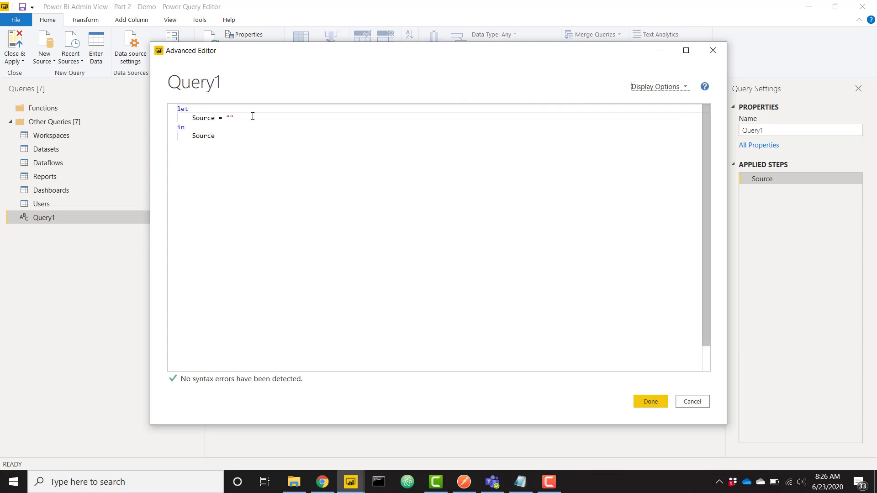
Step: Replace Query1's placeholder Source line with the token-request code and return Data
drag(234, 118, 192, 117)
key(ctrl+v)
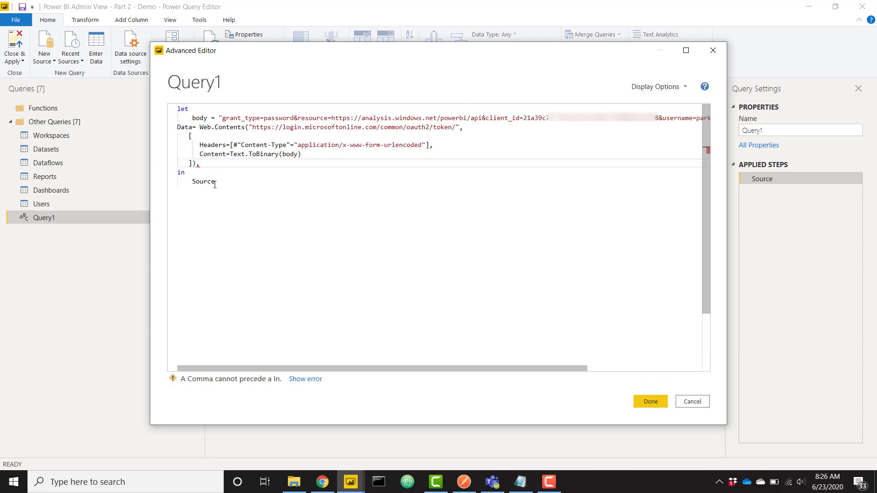
key(BackSpace)
drag(225, 182, 191, 182)
key(BackSpace)
key(BackSpace)
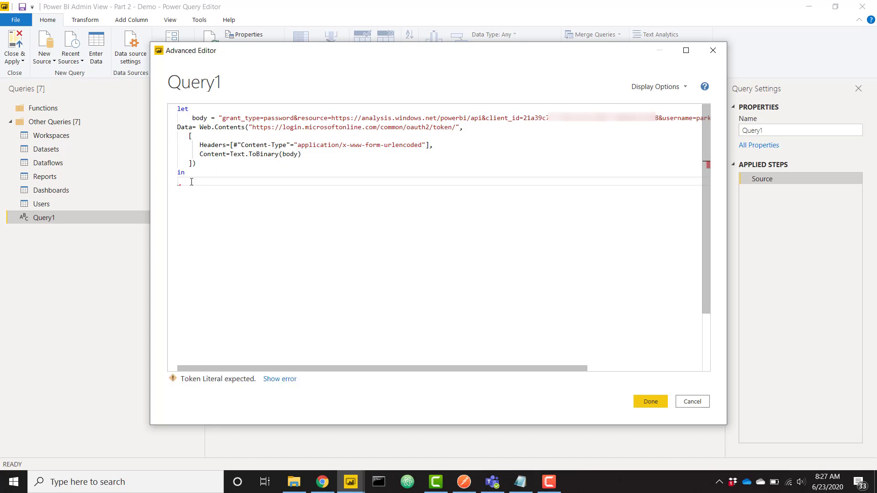
key(Tab)
text(Data)
key(Escape)
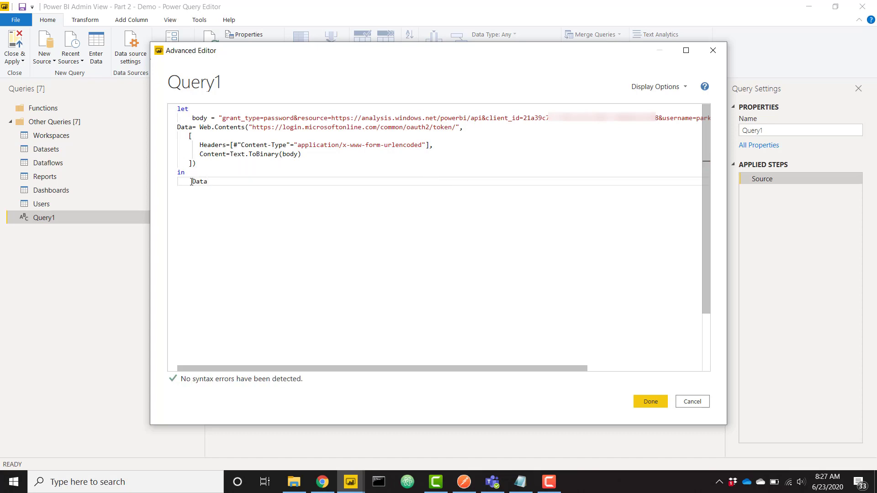
Step: Indent the Data = Web.Contents block one level, then switch to Postman
click(178, 126)
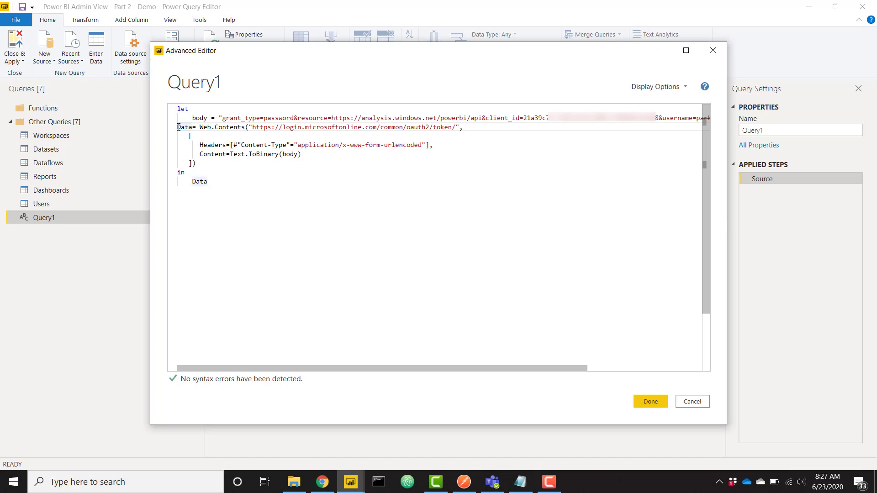
drag(179, 127, 205, 163)
key(Tab)
click(222, 154)
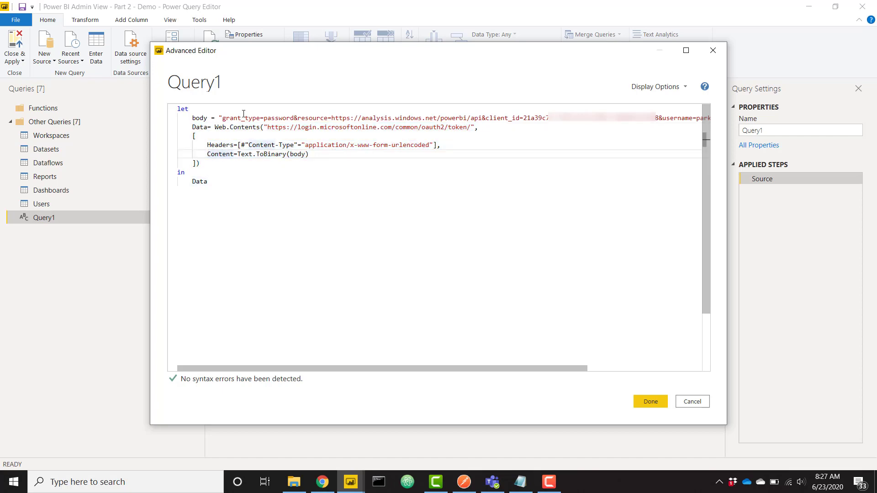
click(472, 486)
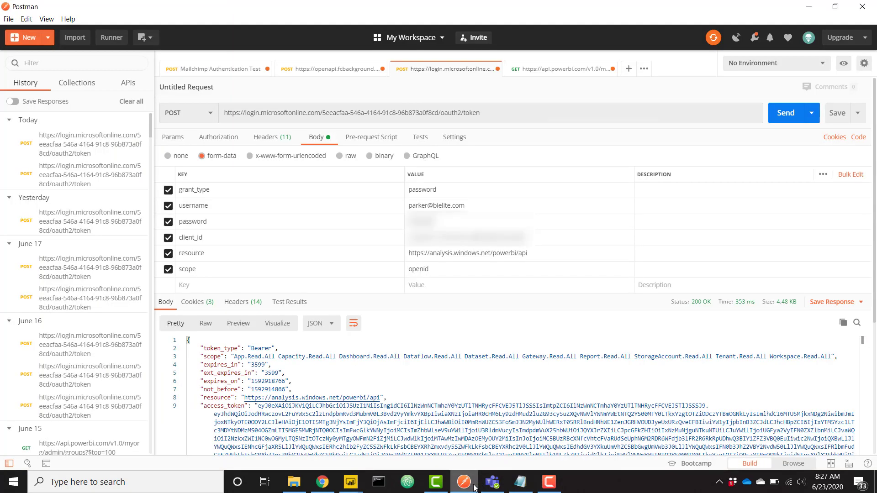
Step: Return from Postman to Query1's oauth2/token code in the Advanced Editor
click(474, 487)
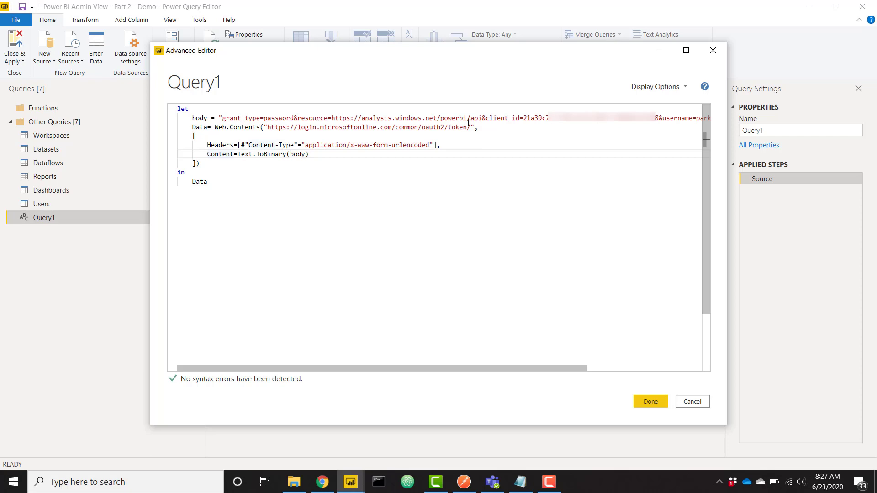
drag(467, 370, 554, 370)
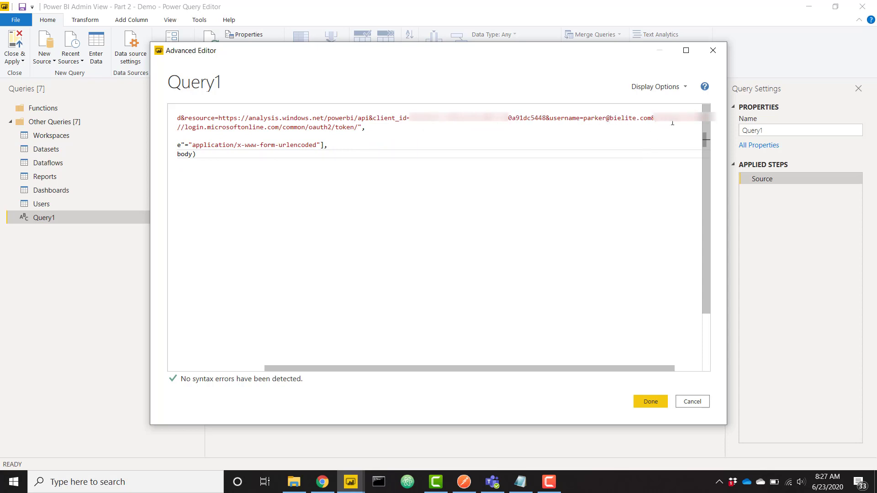
drag(605, 367, 643, 369)
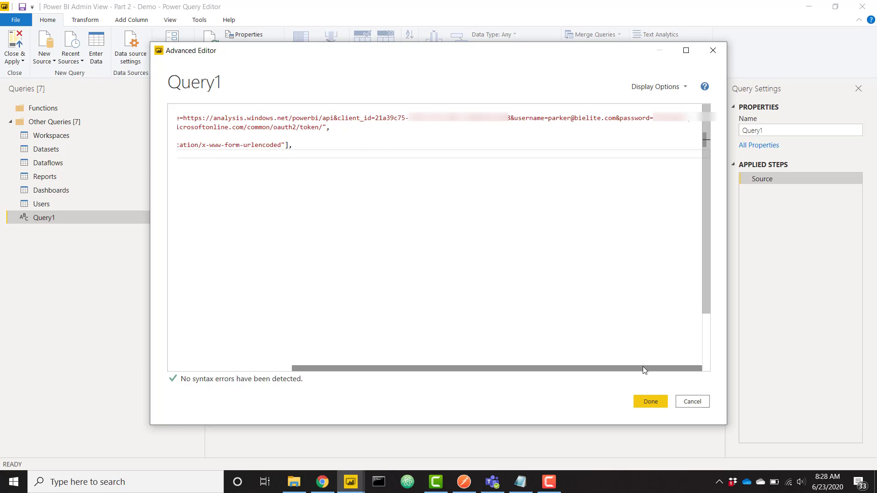
drag(521, 372, 358, 362)
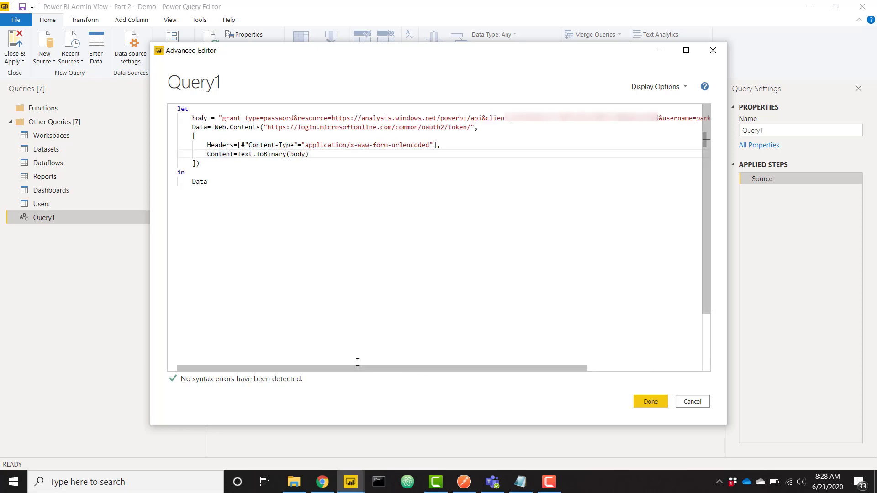
double_click(408, 128)
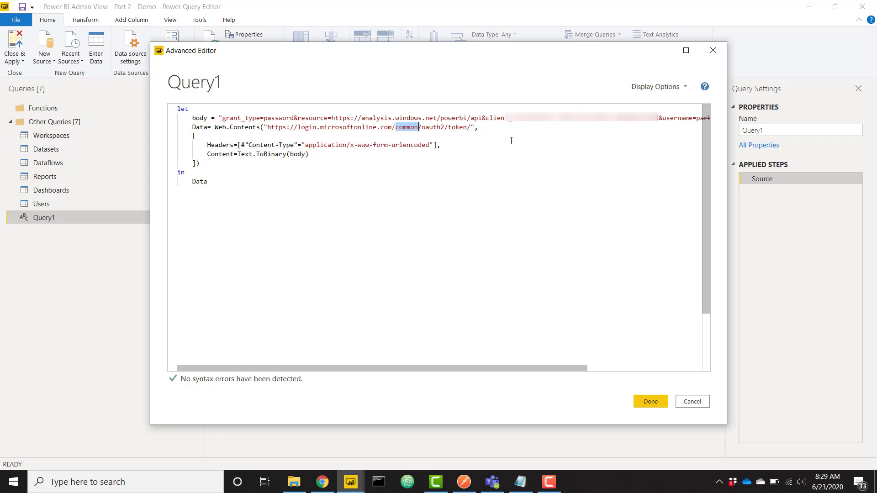
click(499, 149)
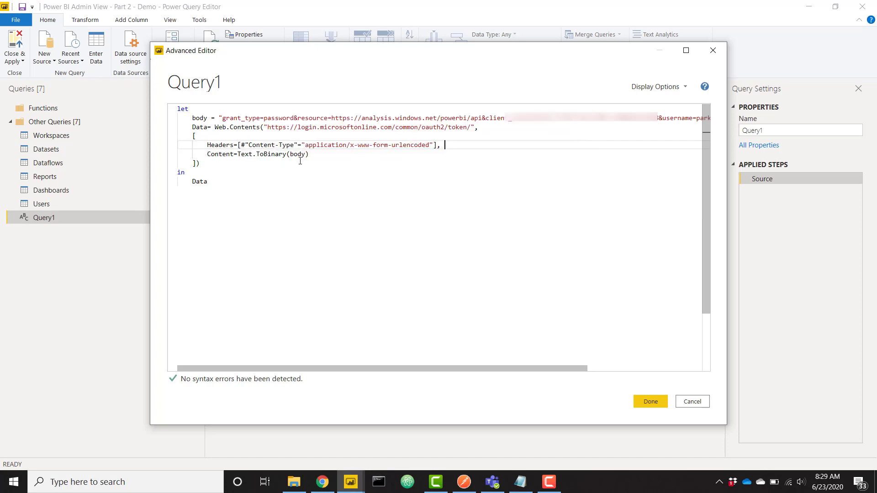
click(314, 157)
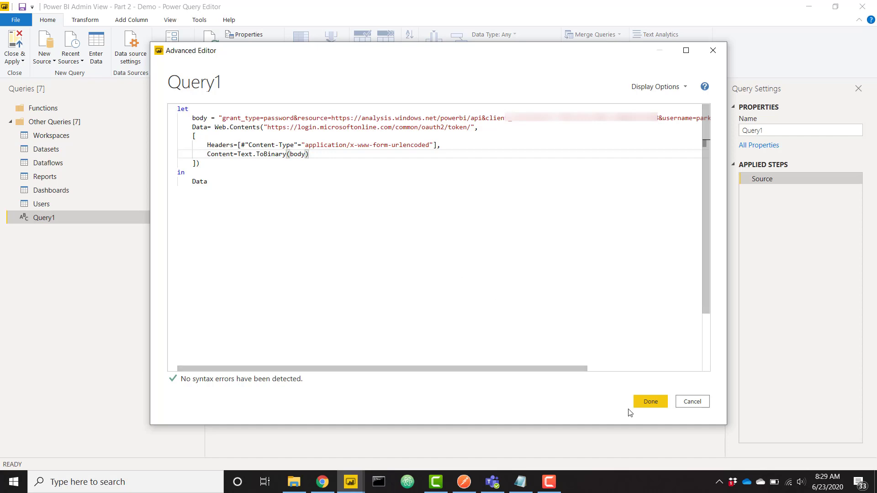
Step: Apply Query1's code and drill the token response down to the access_token text
click(657, 401)
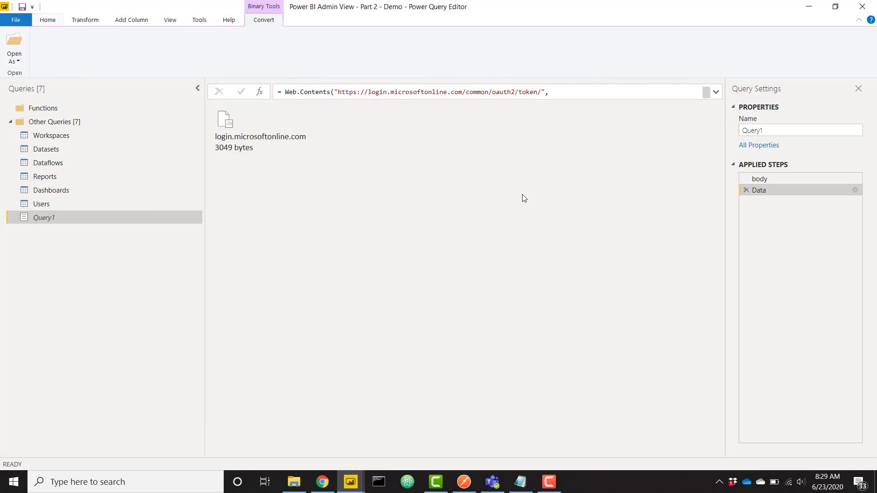
click(228, 122)
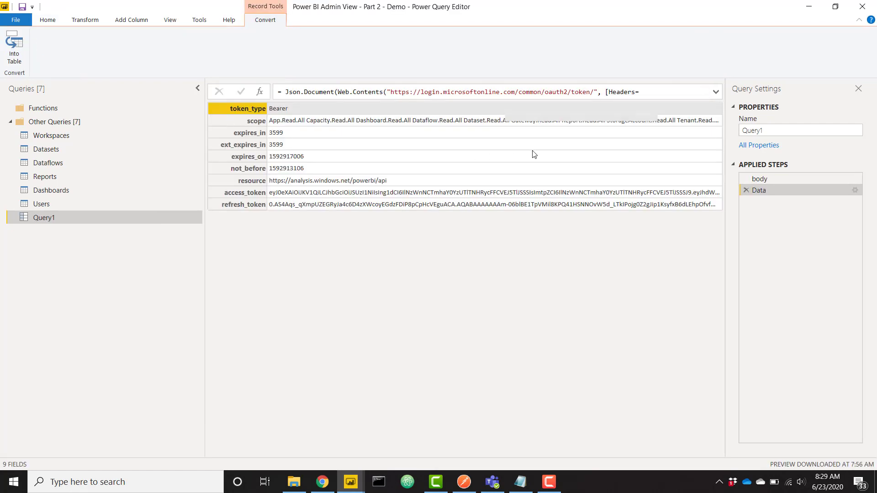
right_click(279, 196)
click(316, 229)
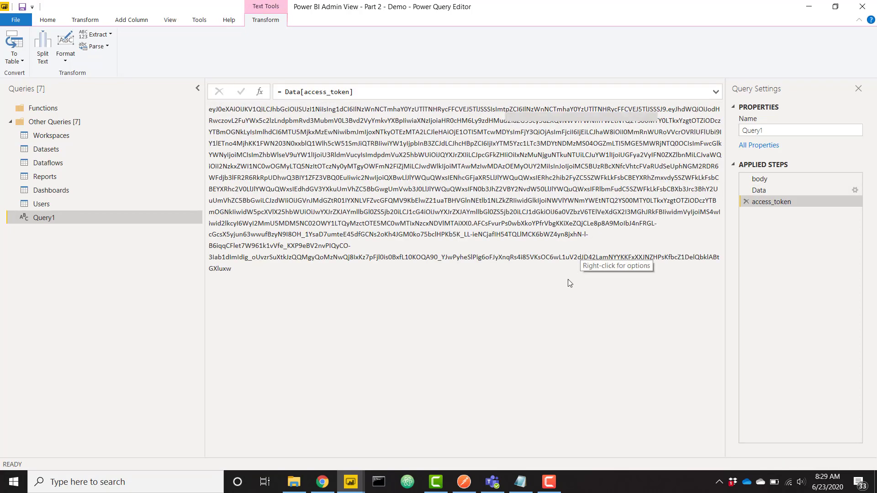
Step: Refresh the preview twice to confirm a new access token is fetched
click(60, 20)
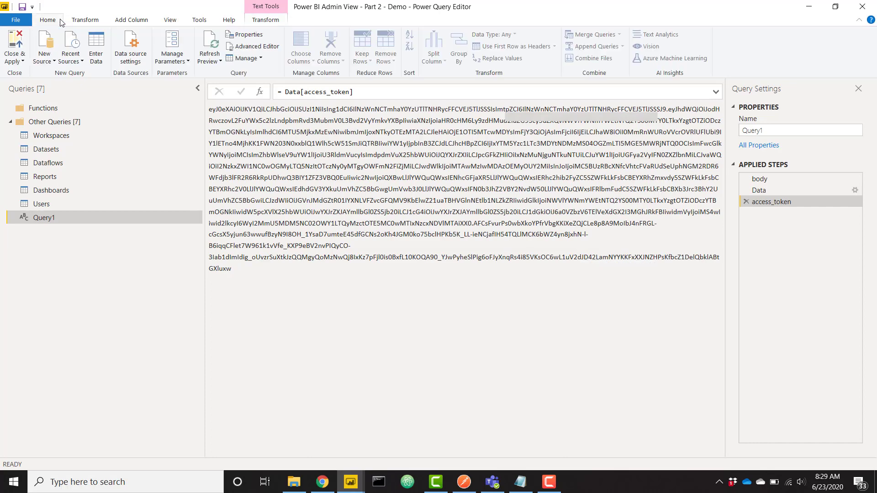
click(201, 33)
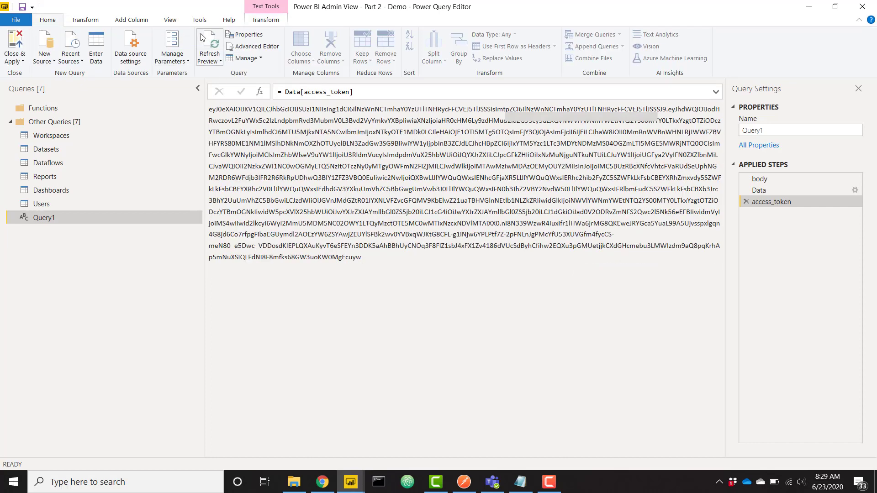
click(206, 37)
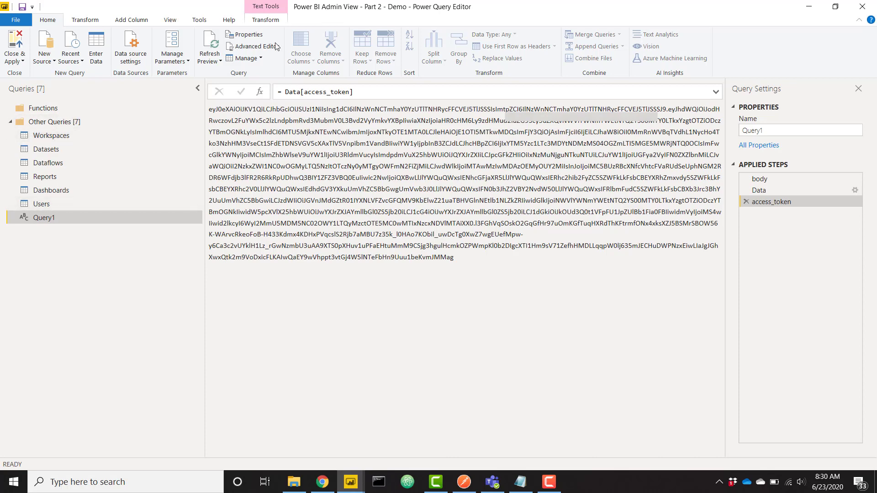
Step: Add a '() =>' line above let in Query1's code, making it a function
click(257, 47)
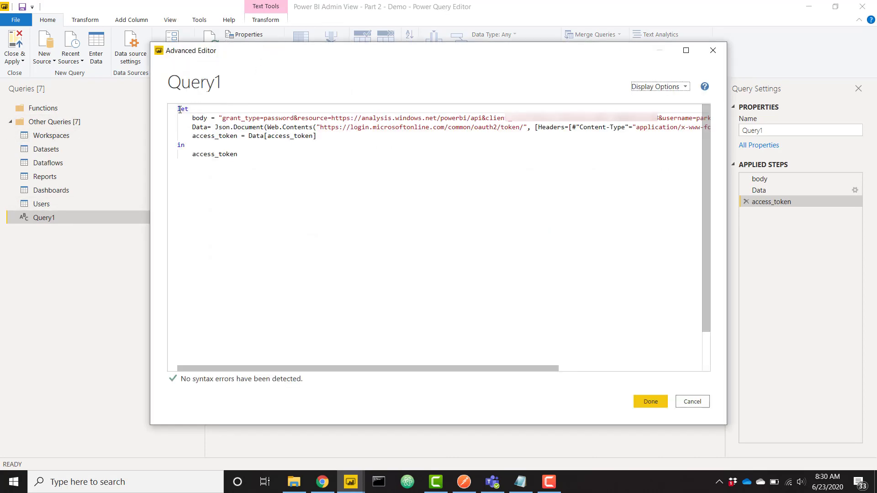
click(180, 109)
key(Return)
key(Up)
text(())
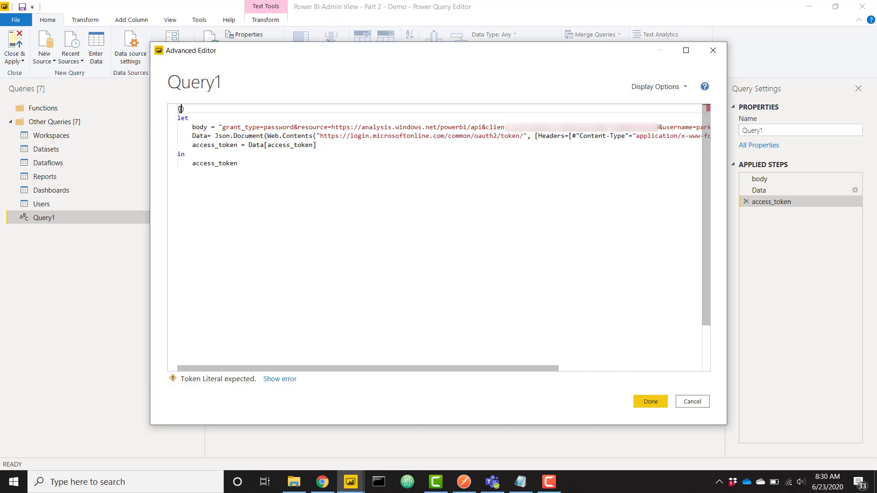
text( =>)
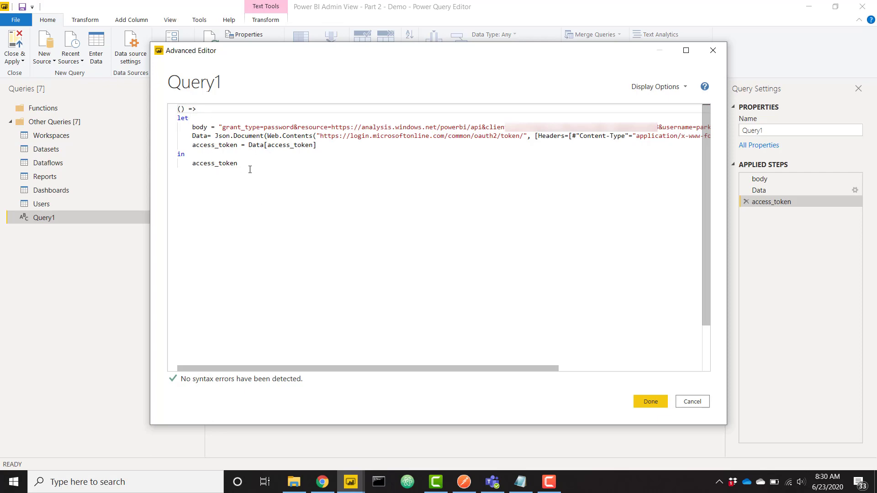
click(648, 401)
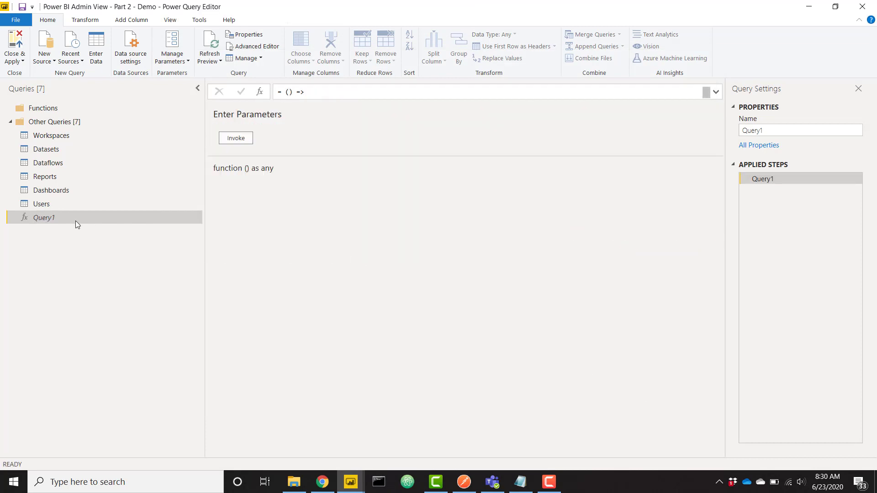
Step: Rename Query1 to 'GET Access Token'
double_click(797, 131)
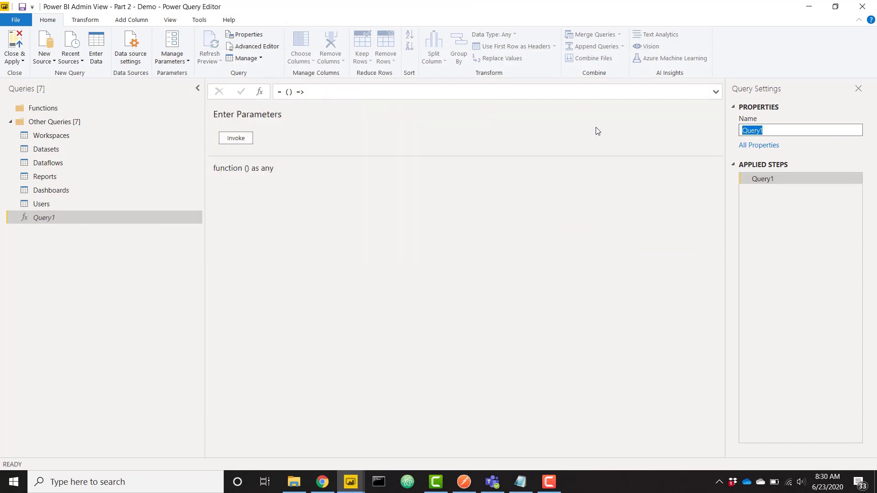
text(GET Access Token)
key(Return)
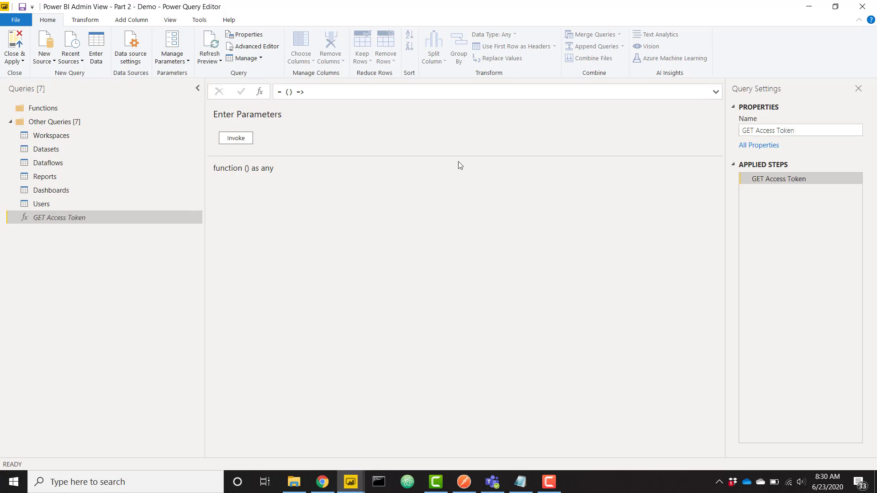
Step: Move GET Access Token into the Functions group and select the Workspaces query
right_click(81, 218)
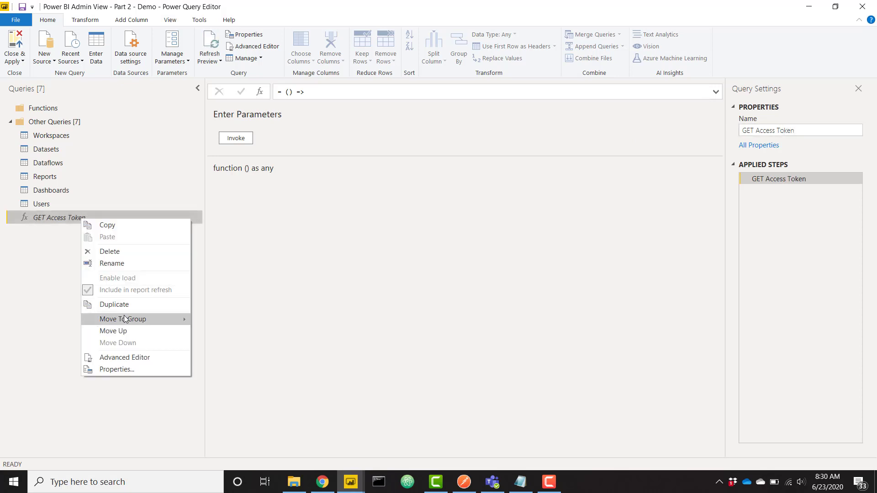
mouse_move(147, 319)
click(211, 318)
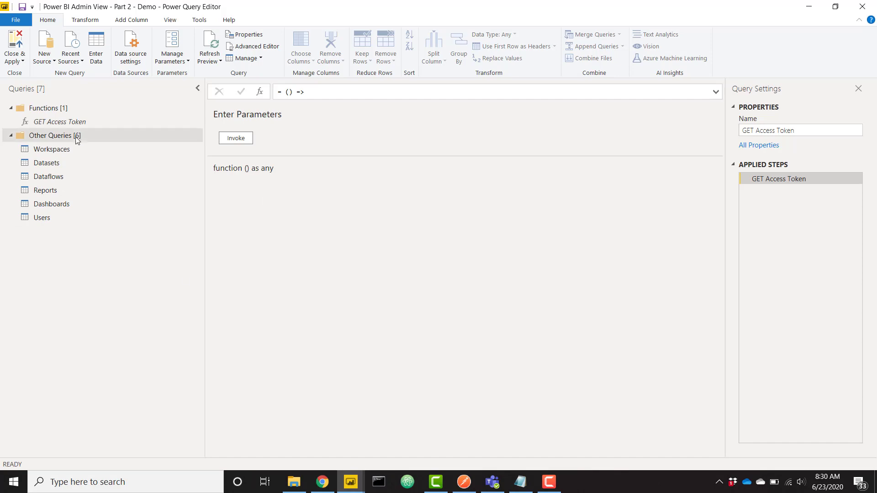
click(51, 148)
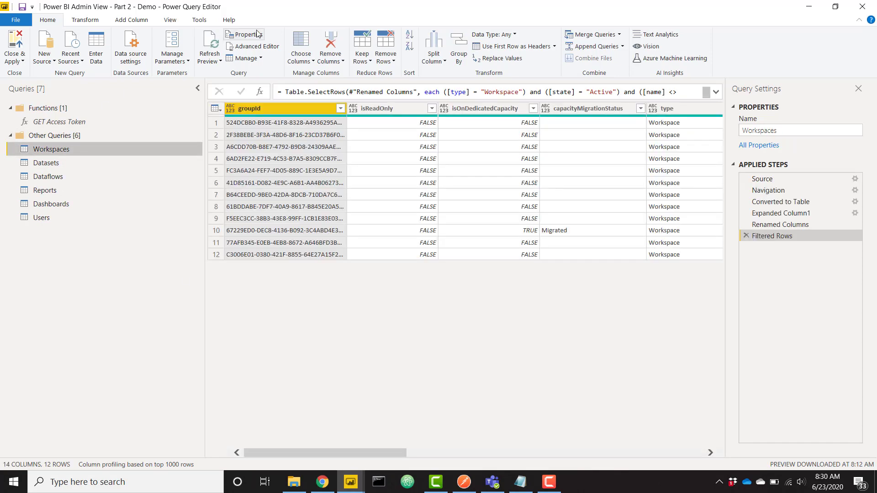
Step: Replace Workspaces' hardcoded Bearer token with "Bearer " & #"GET Access Token"()
click(263, 46)
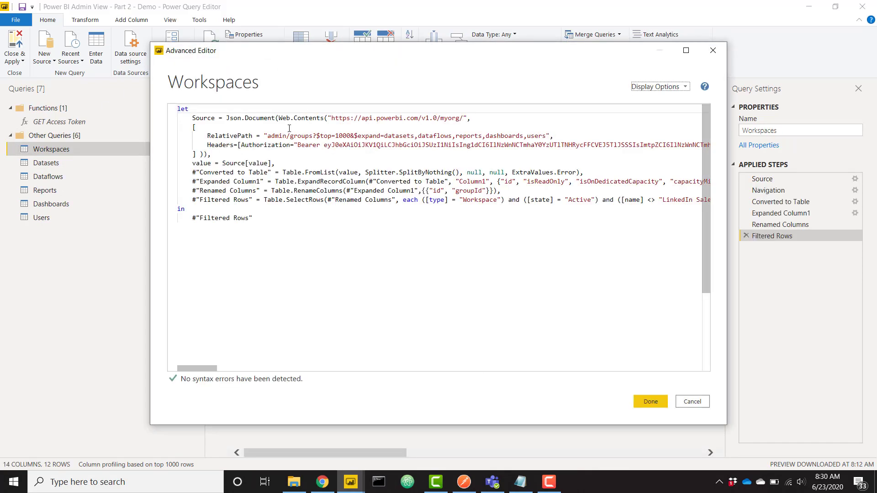
drag(323, 145, 673, 142)
key(shift+End)
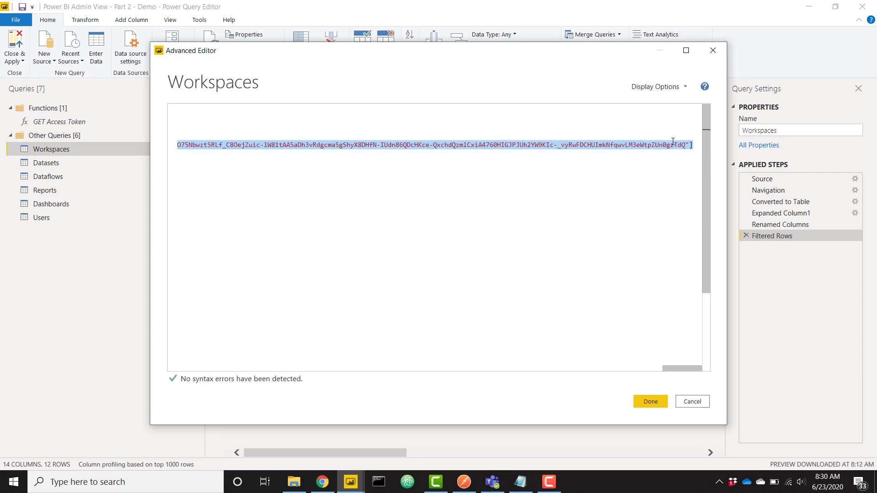
key(shift+Left)
key(shift+Left)
key(BackSpace)
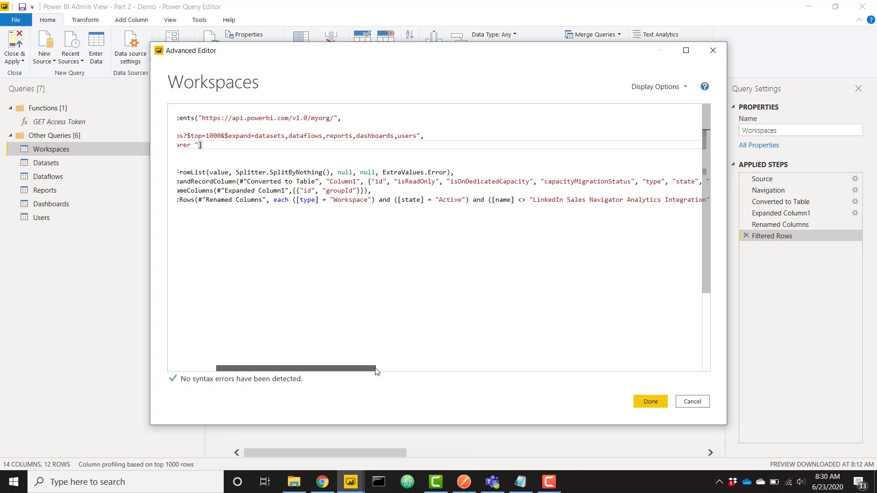
drag(376, 370, 337, 370)
text(& )
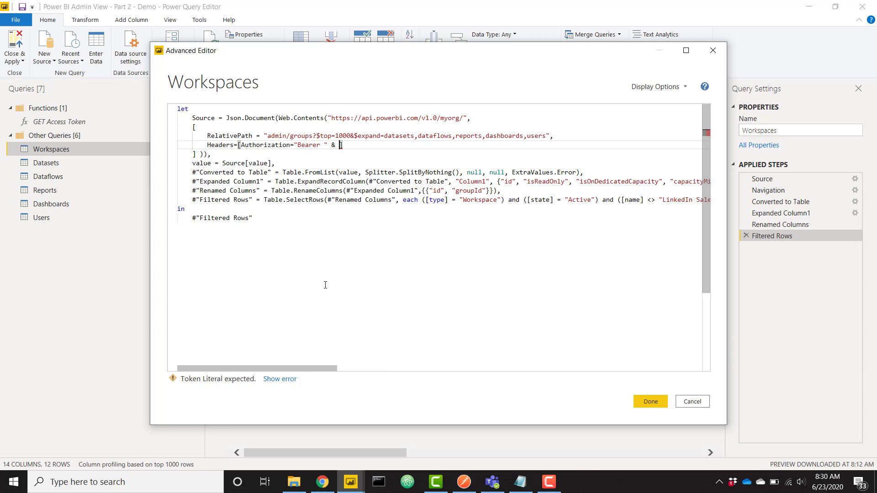
text(#"GET Access Token")
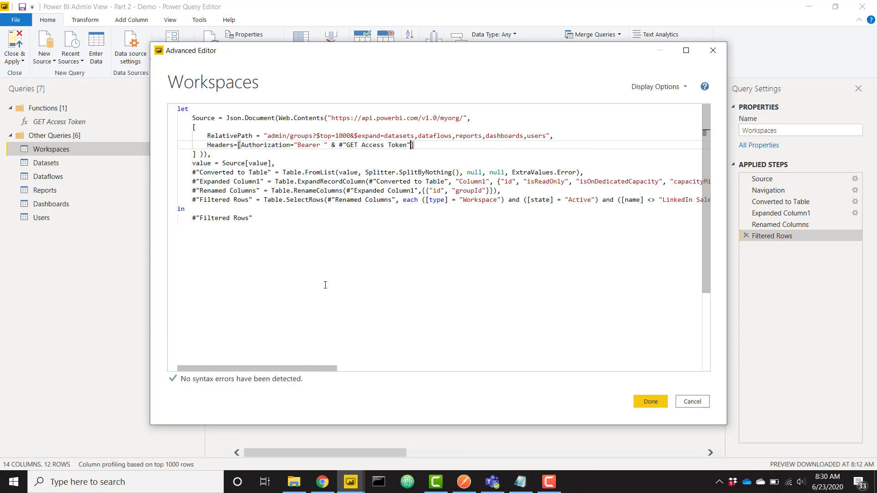
text(())
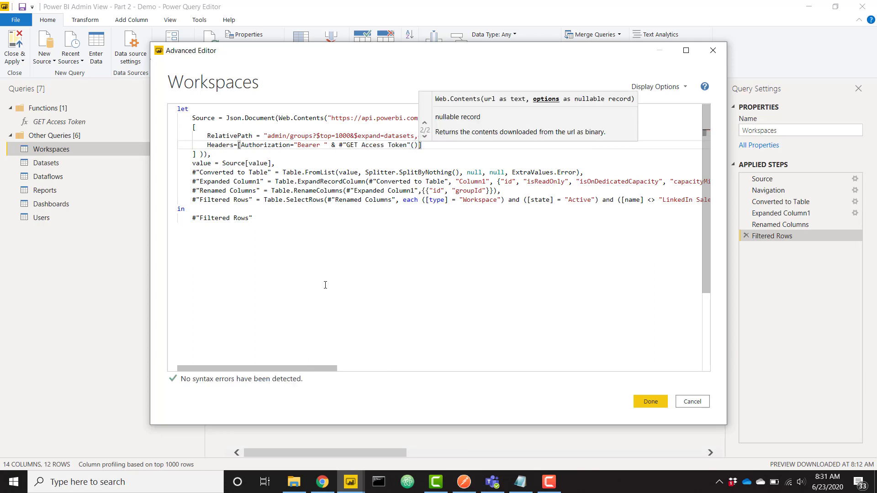
click(653, 408)
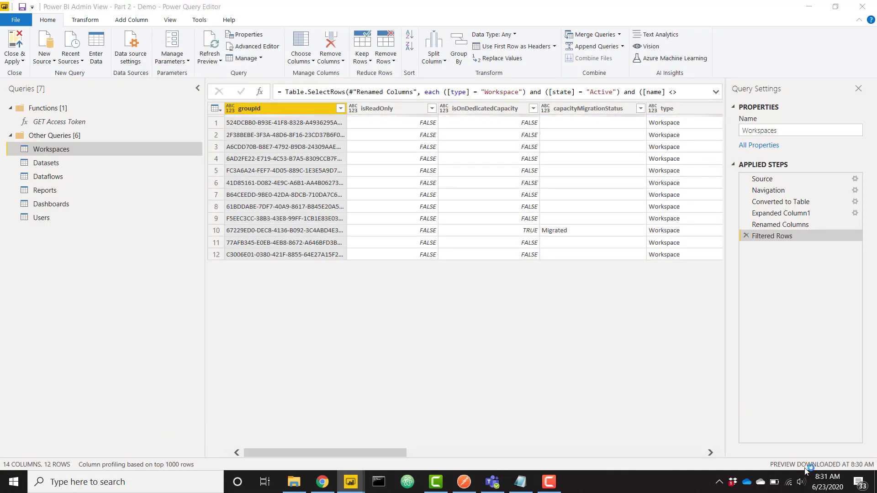
Step: Refresh the Workspaces preview and review its code without making changes
click(212, 40)
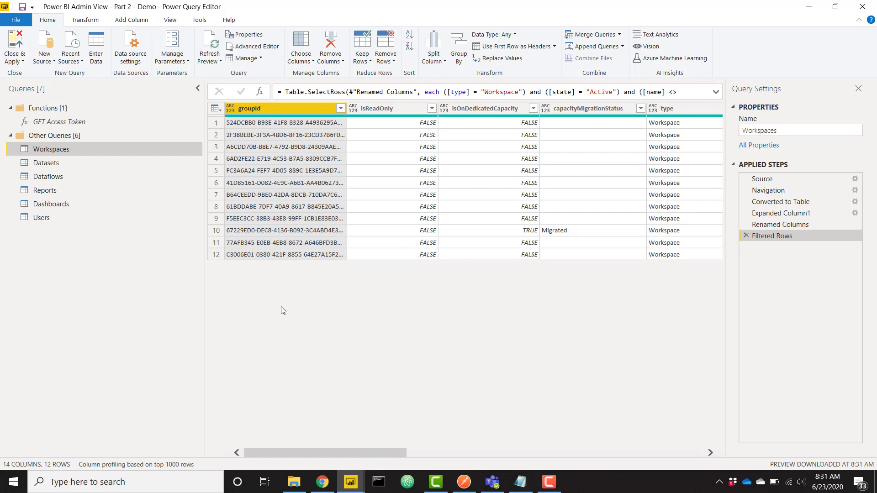
click(255, 46)
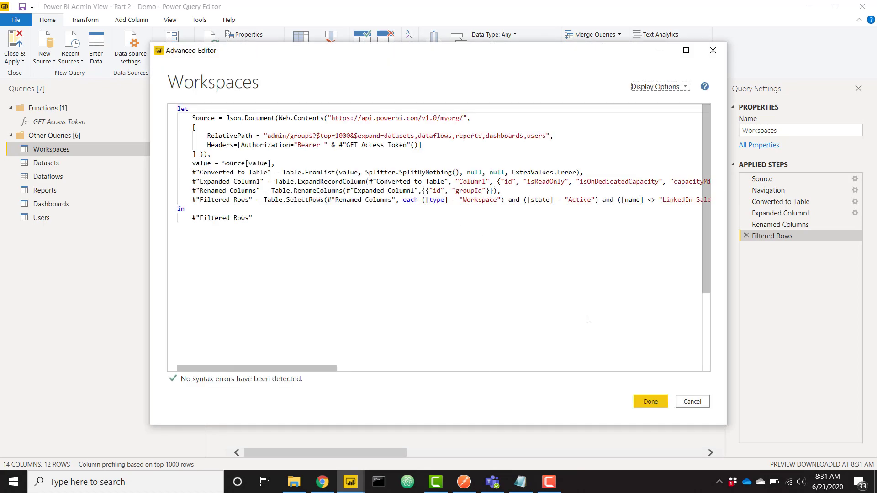
click(690, 401)
Step: Check that the Datasets and Users queries load, then return to Workspaces
click(41, 163)
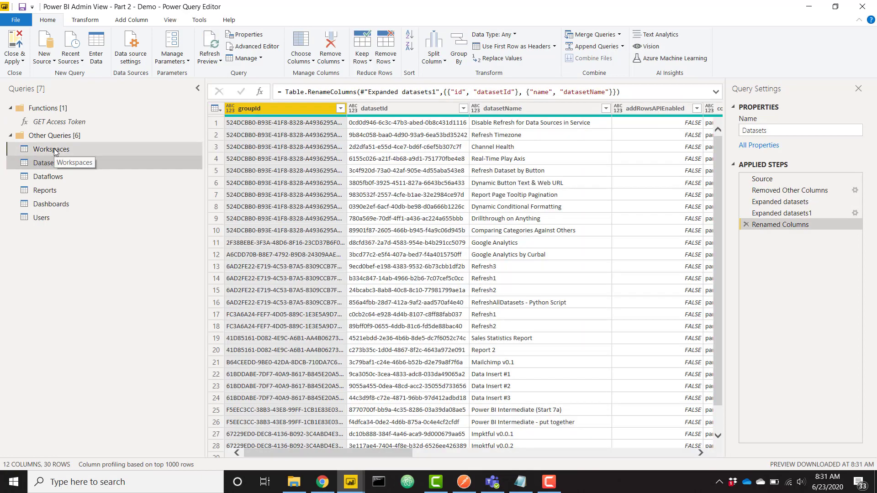
click(51, 150)
click(46, 166)
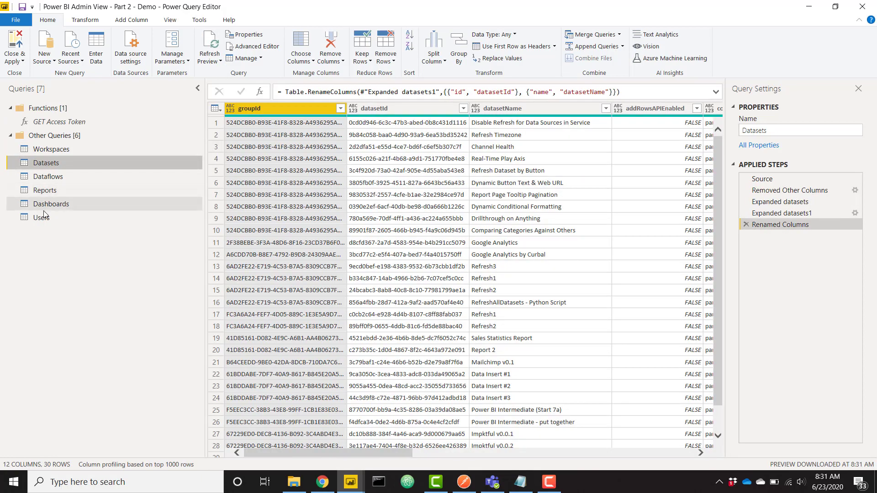
click(43, 218)
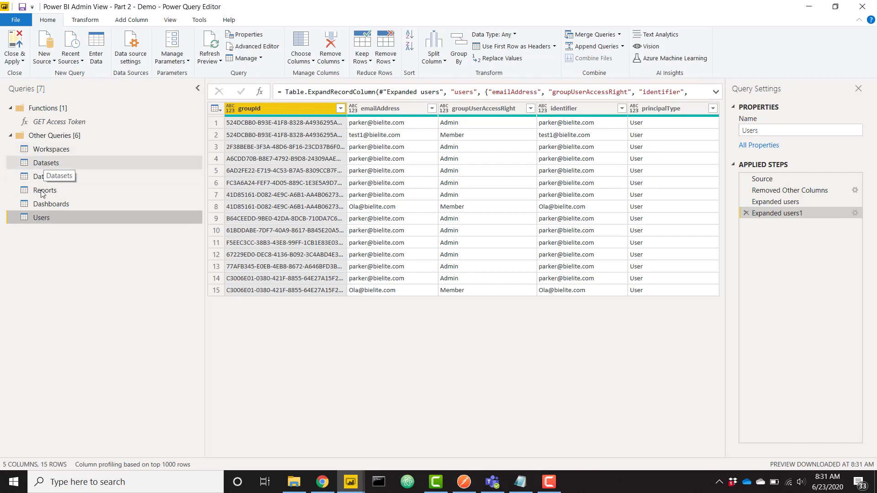
click(46, 152)
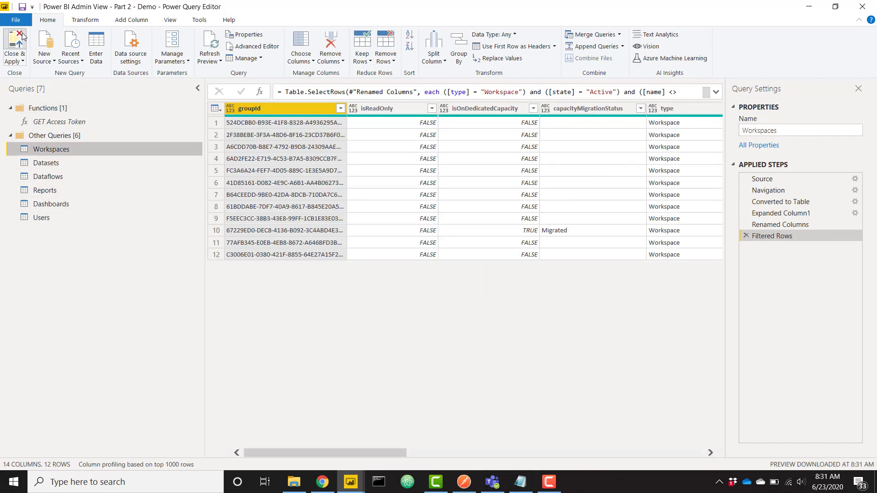
Step: Close & Apply the query changes and minimize the Notepad window
click(21, 37)
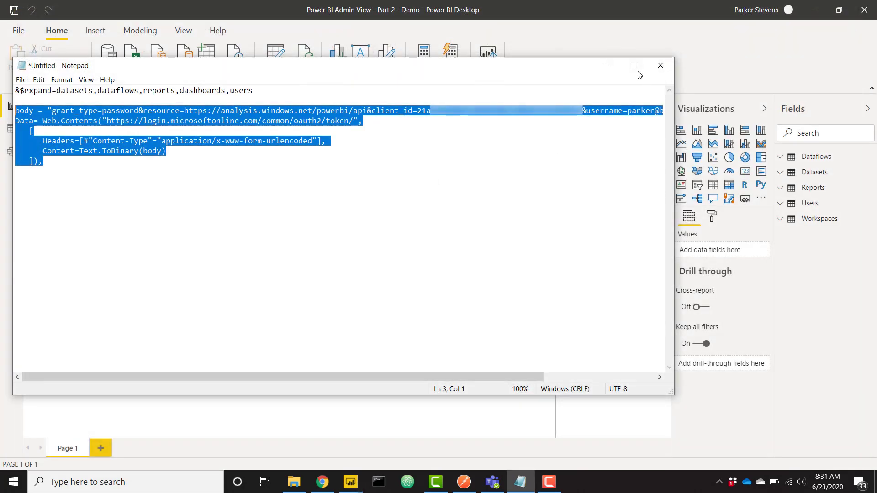
click(613, 68)
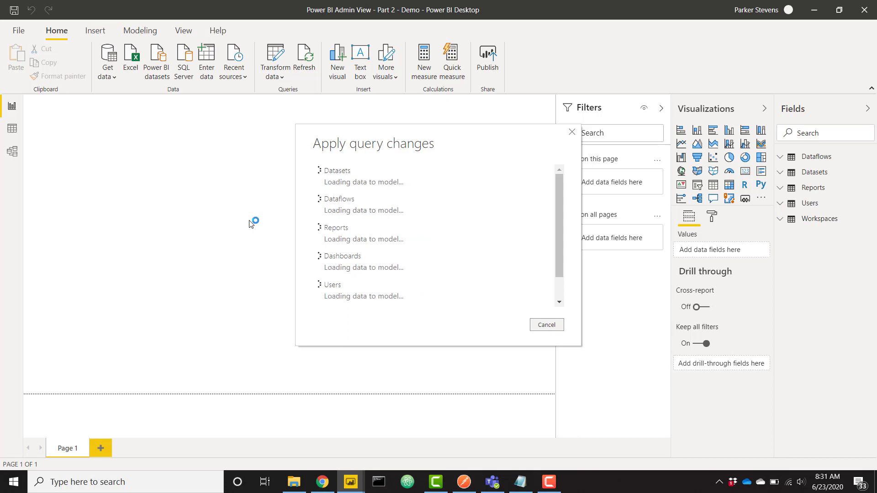
Step: Refresh the report so all six tables reload through GET Access Token
click(311, 65)
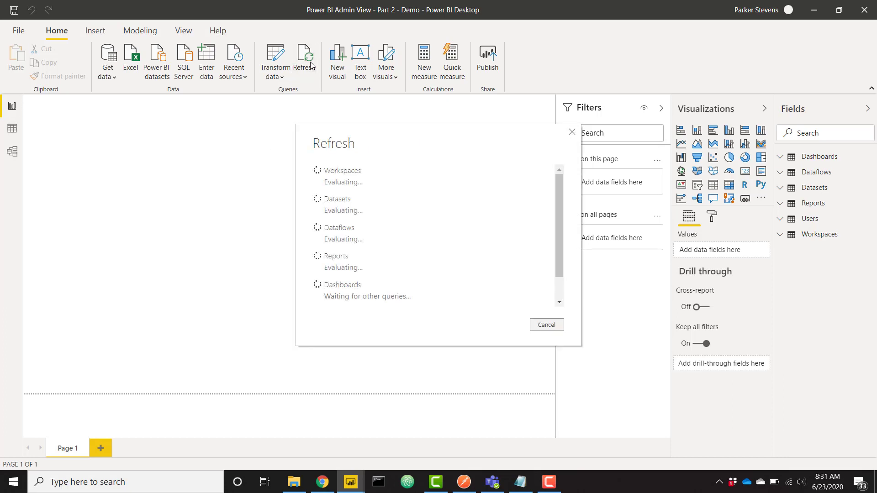